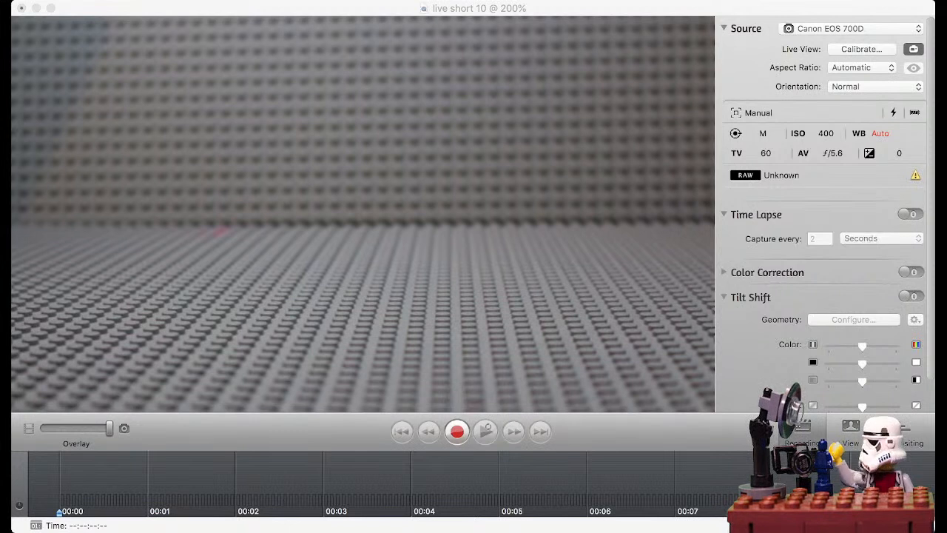
pyautogui.press('super+Tab')
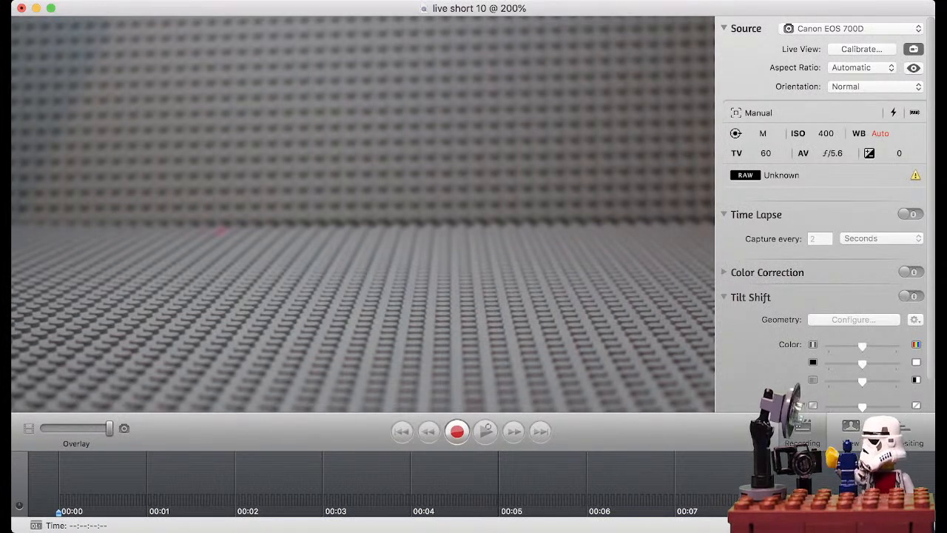
pyautogui.press('super+Tab')
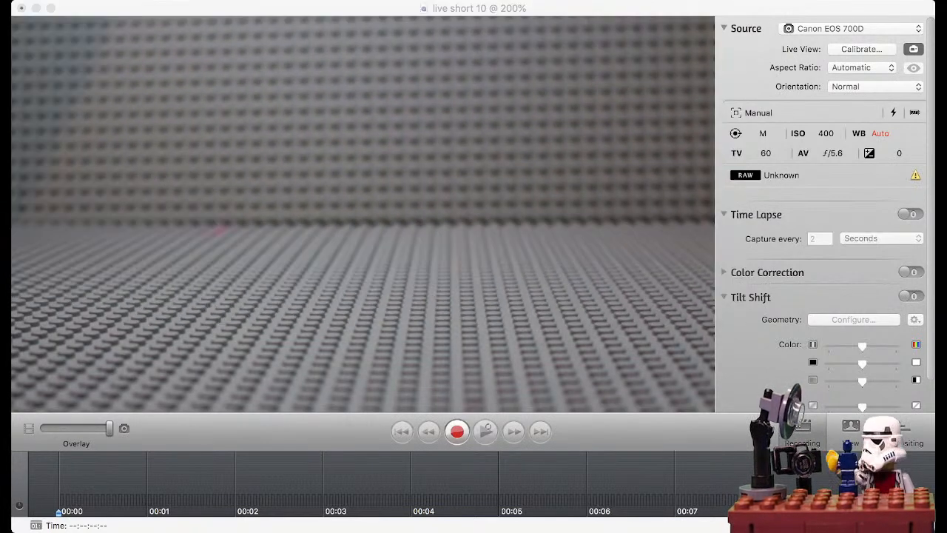
pyautogui.press('super+Tab')
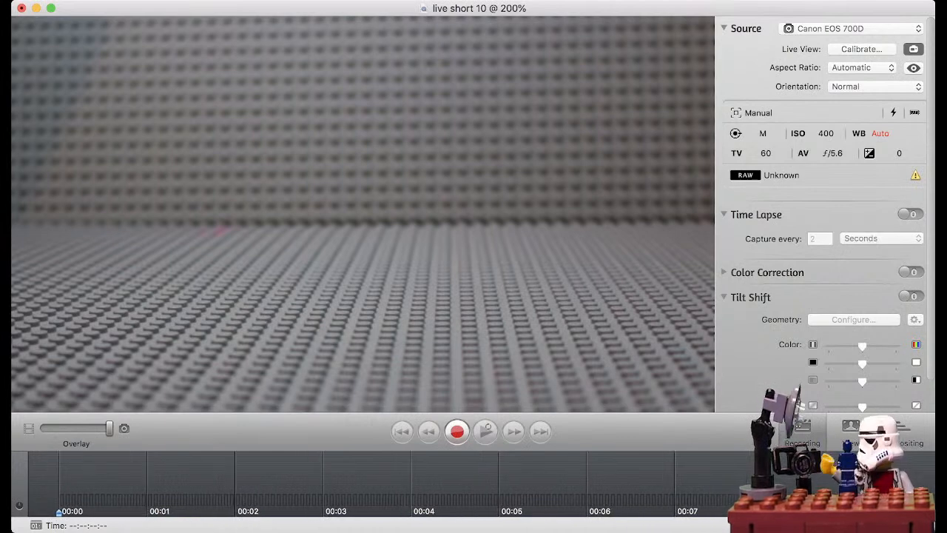
# Step: Shrink the capture window so the preview is at 152%, and capture the first five frames of the brick animation
pyautogui.moveTo(934, 530); pyautogui.dragTo(806, 522)
pyautogui.moveTo(877, 531); pyautogui.dragTo(834, 522)
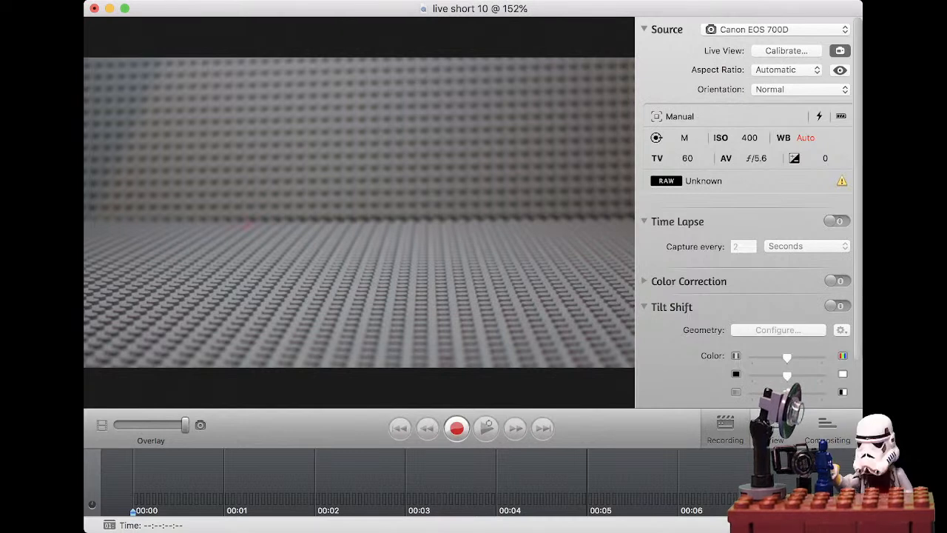
pyautogui.press('Return')
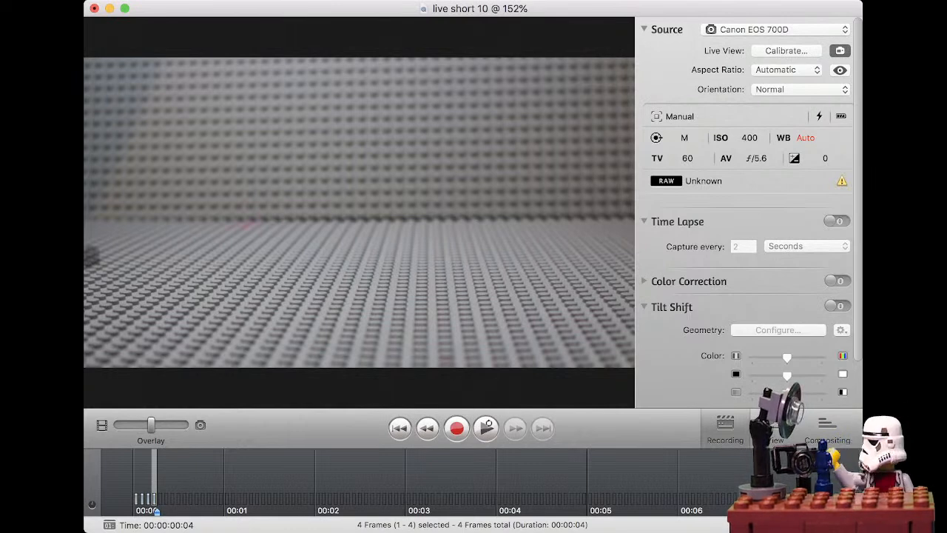
pyautogui.press('Return')
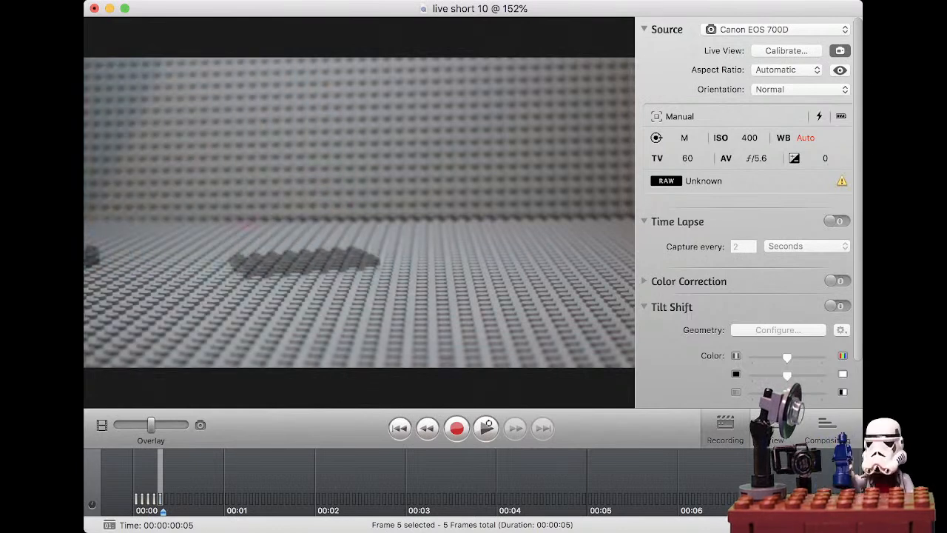
# Step: Compare the live view with the last captured frame using the overlay, and capture frames 6 and 7 of the sliding black plates
pyautogui.moveTo(151, 425); pyautogui.dragTo(185, 425)
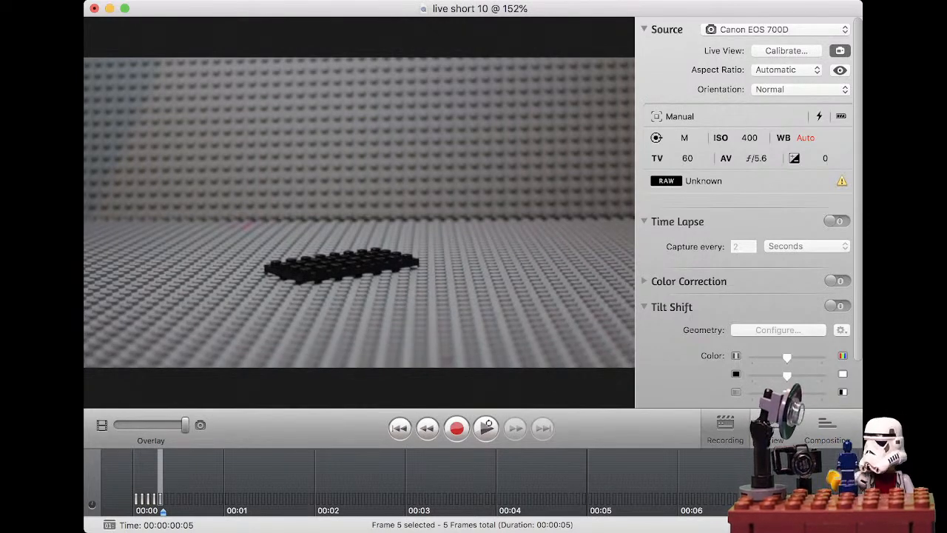
pyautogui.moveTo(185, 425); pyautogui.dragTo(157, 424)
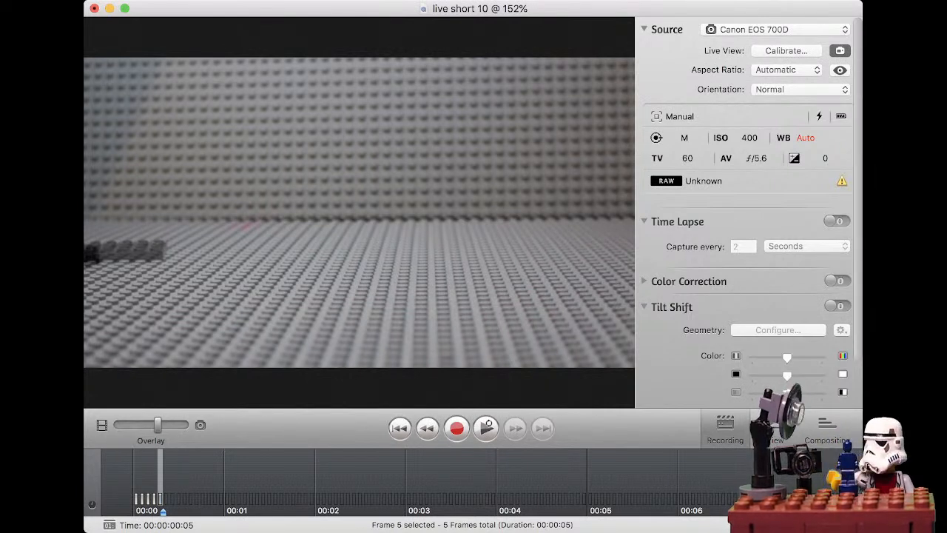
pyautogui.press('Return')
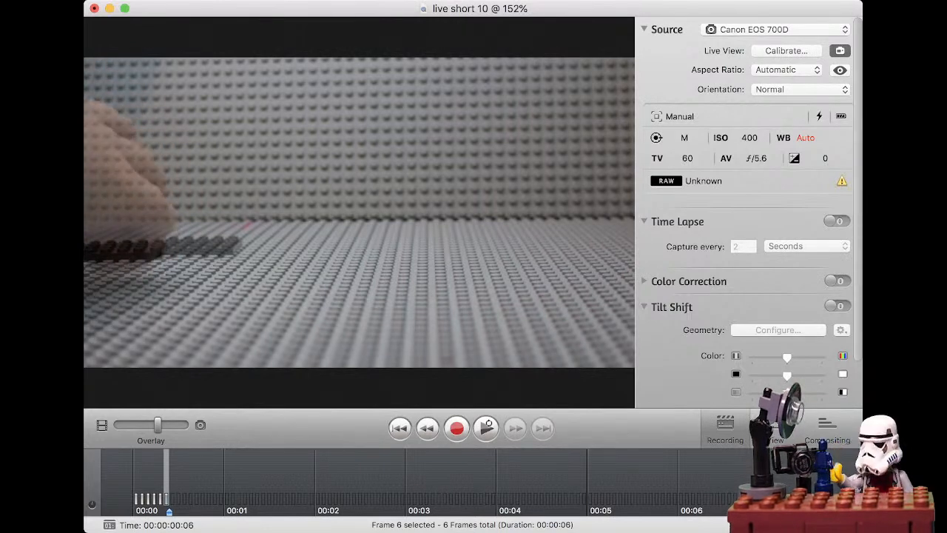
pyautogui.moveTo(158, 425); pyautogui.dragTo(185, 425)
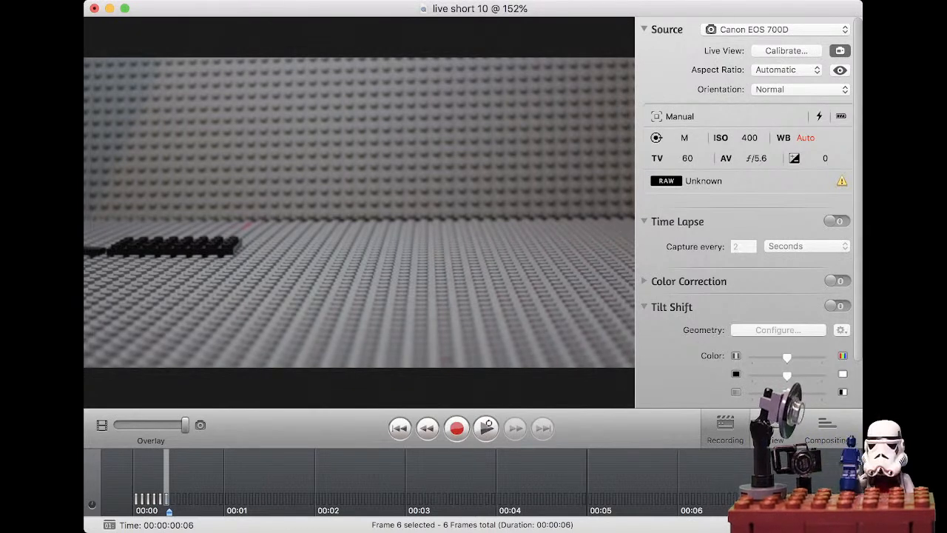
pyautogui.press('Return')
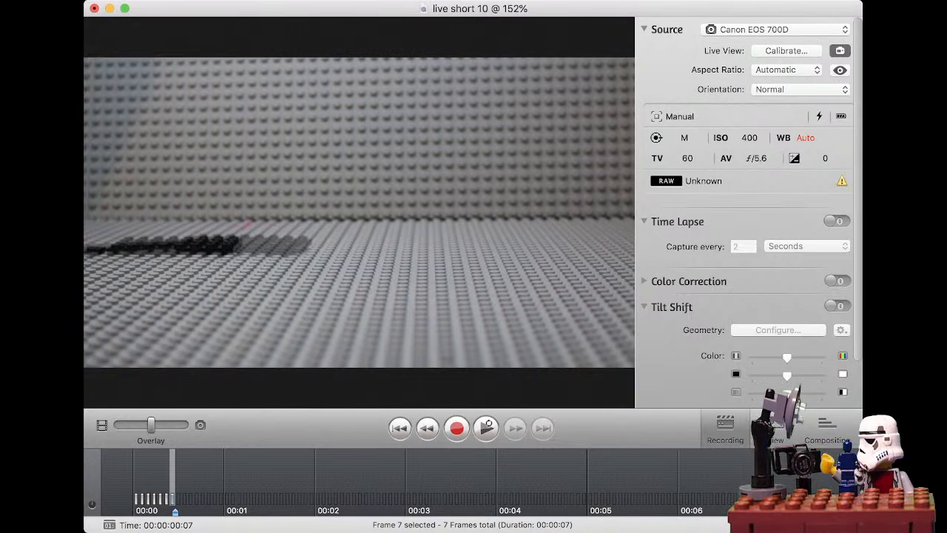
# Step: Flip the overlay between the last captured frame and the full live view to check the plates' movement, and capture frame 8
pyautogui.press('1')
pyautogui.press('3')
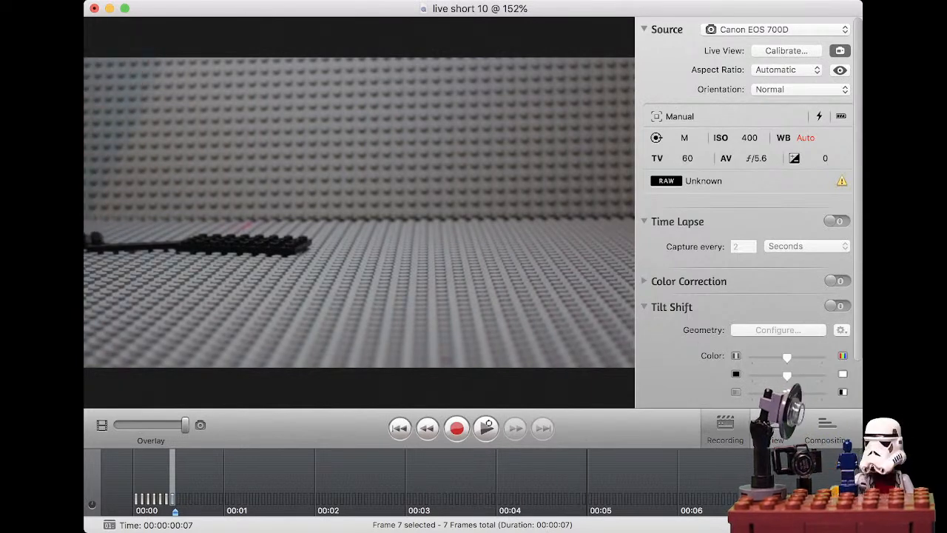
pyautogui.press('2')
pyautogui.press('1')
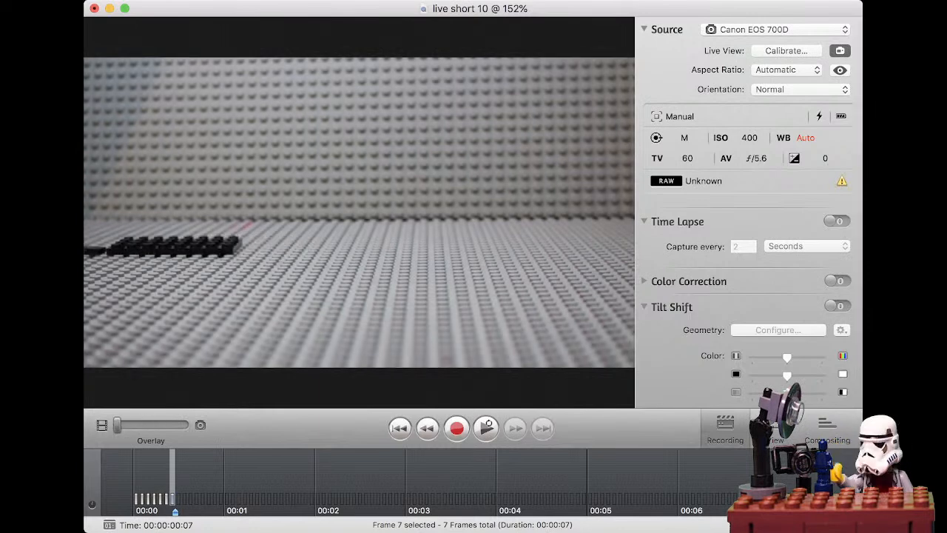
pyautogui.press('2')
pyautogui.press('3')
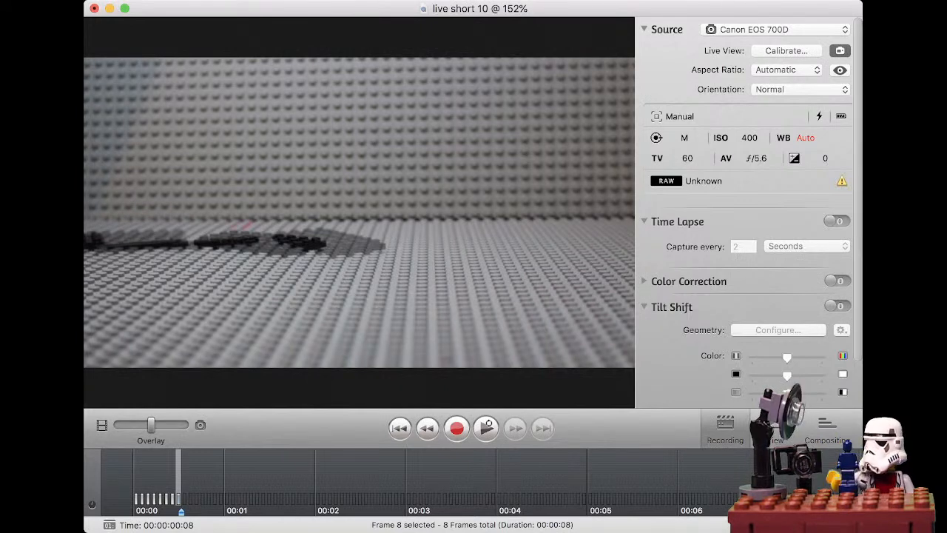
# Step: Set the overlay to full live view to check each new brick arrangement, and capture frames 9 and 10
pyautogui.moveTo(151, 425); pyautogui.dragTo(184, 425)
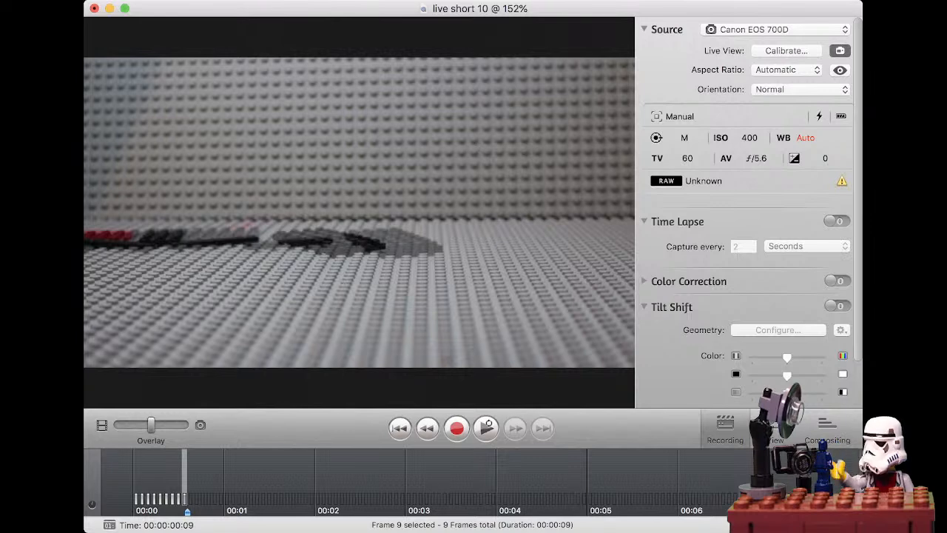
pyautogui.moveTo(151, 425); pyautogui.dragTo(185, 425)
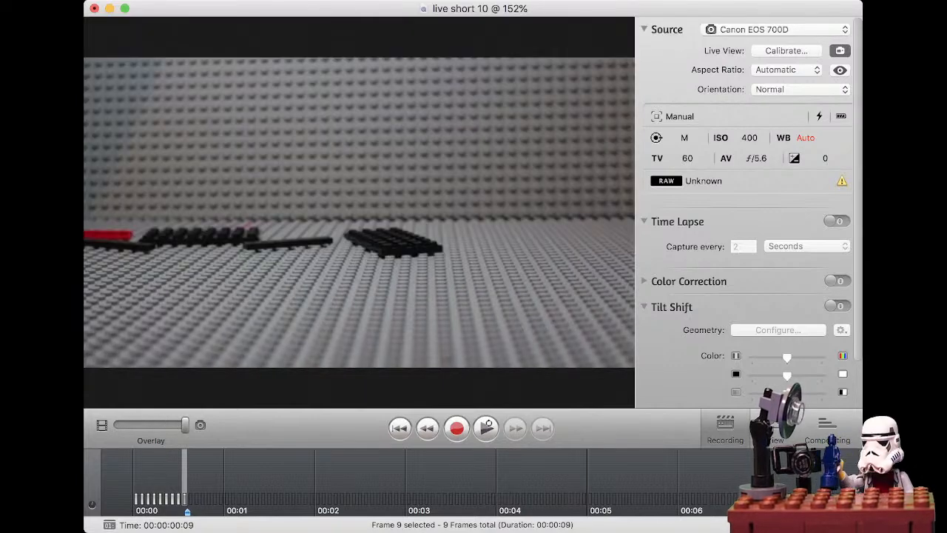
pyautogui.press('Return')
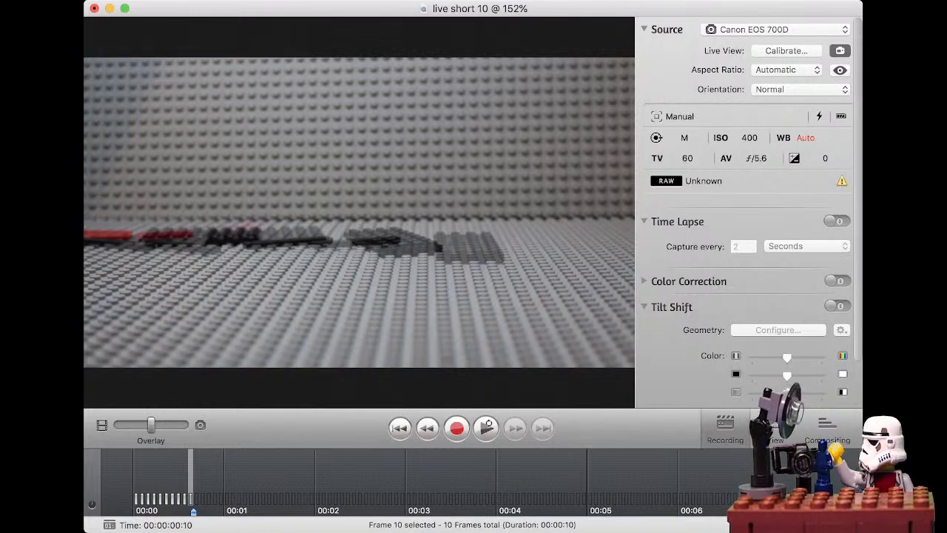
# Step: Step the overlay back and forth between frame 10 and the live view to check the bricks' motion, and capture frame 11
pyautogui.press('Down')
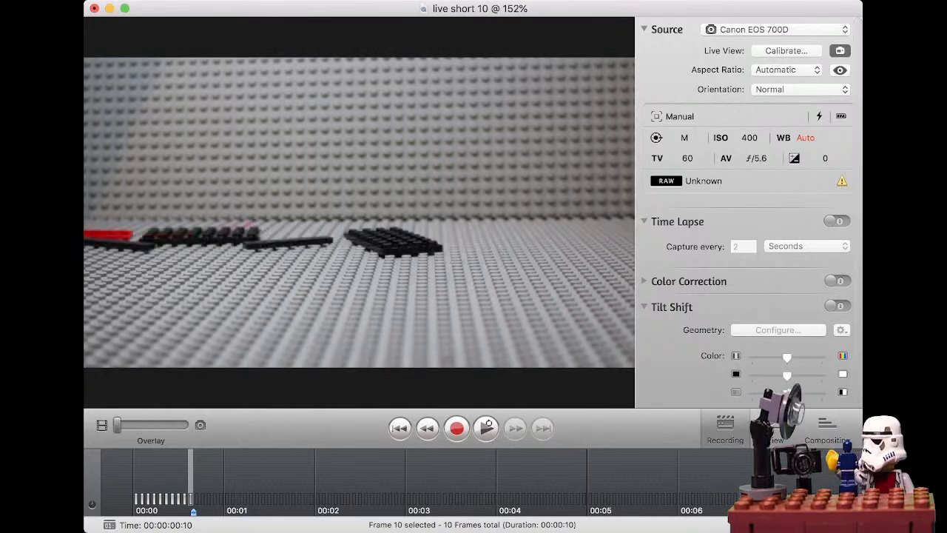
pyautogui.press('Up')
pyautogui.press('Up')
pyautogui.press('Down')
pyautogui.press('Down')
pyautogui.press('Up')
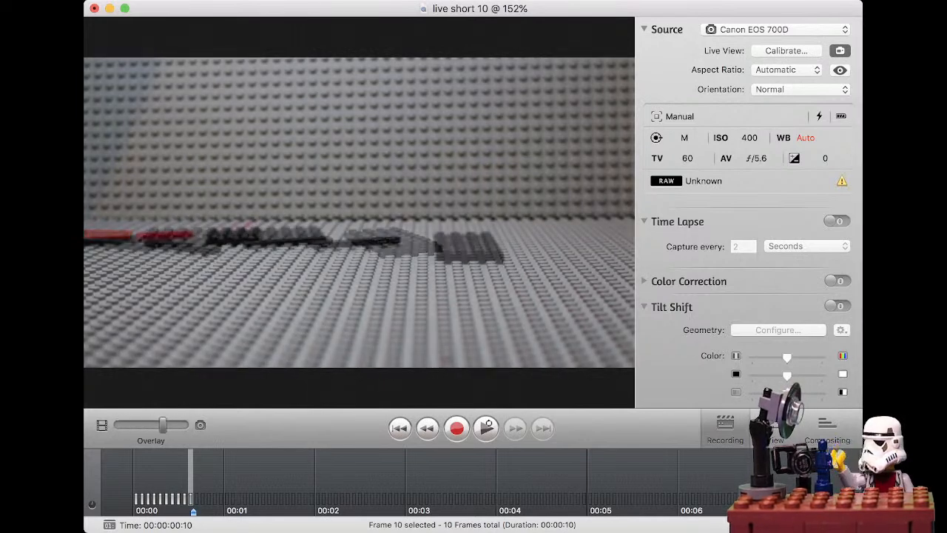
pyautogui.press('Down')
pyautogui.press('Up')
pyautogui.press('Up')
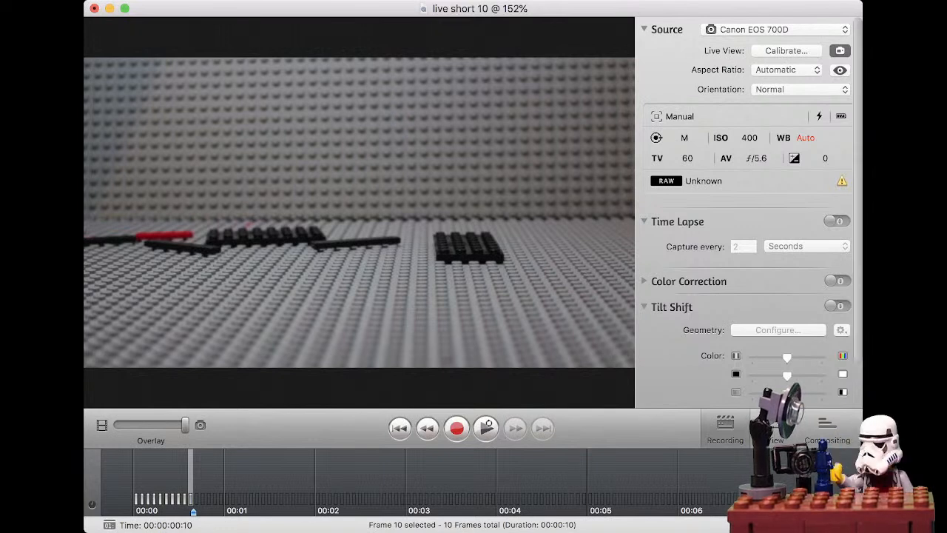
pyautogui.press('Return')
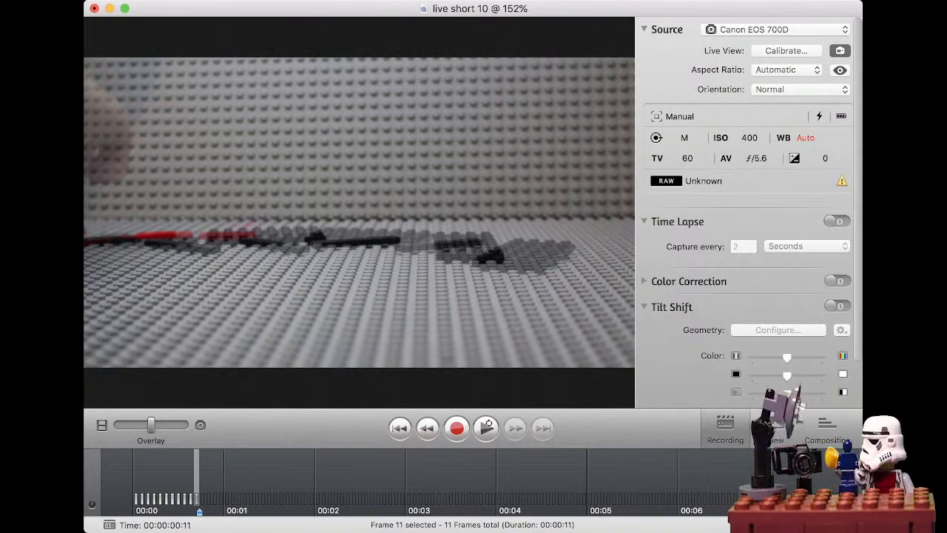
# Step: Check the repositioned bricks by alternating the overlay between frame 11 and the full live view, and capture frame 12
pyautogui.moveTo(151, 425); pyautogui.dragTo(185, 424)
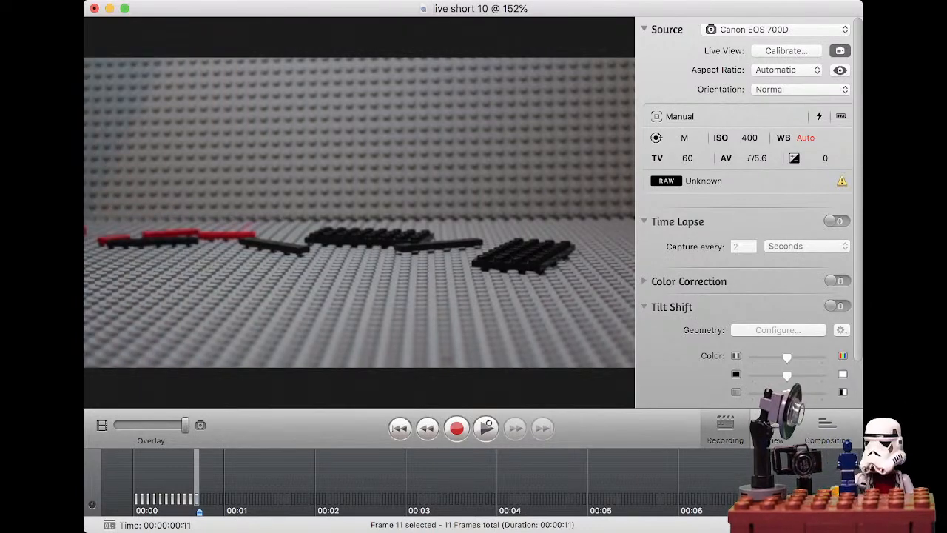
pyautogui.press('Down')
pyautogui.press('Up')
pyautogui.press('Down')
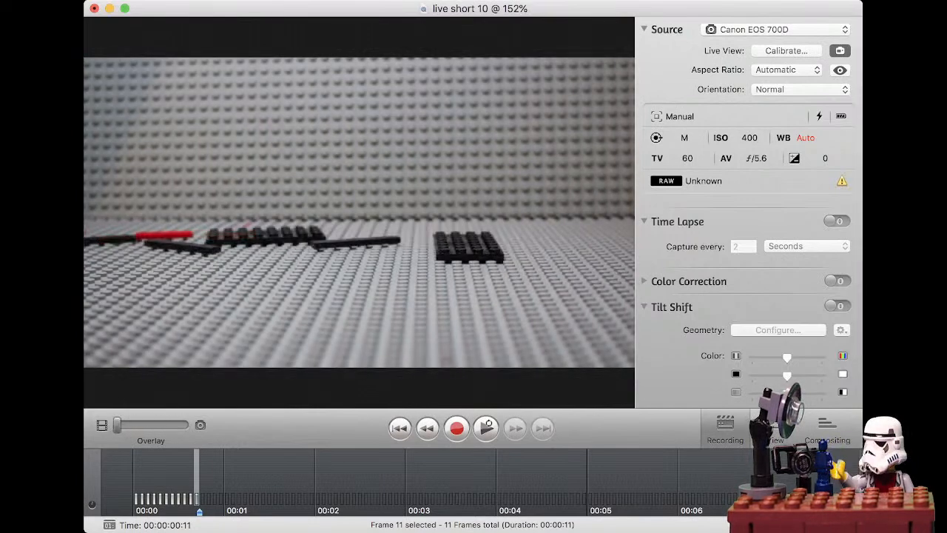
pyautogui.press('Up')
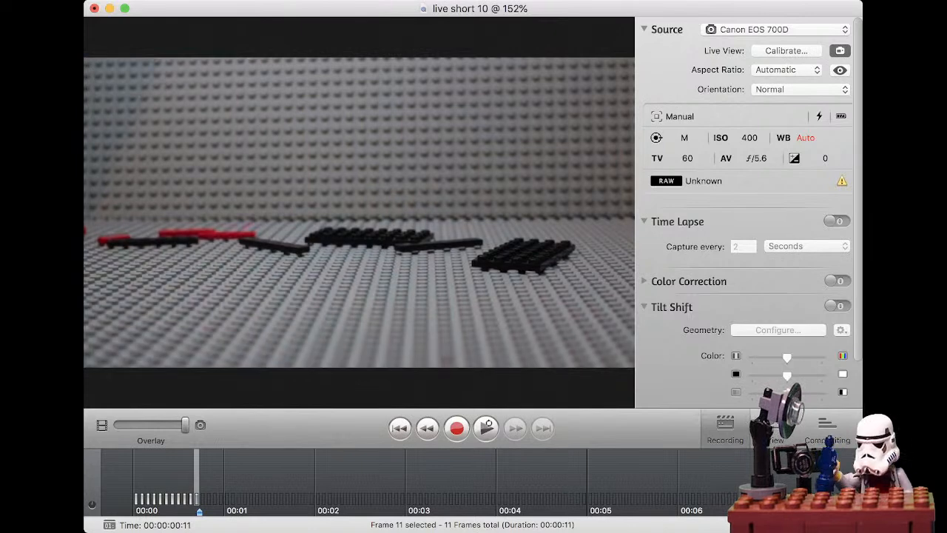
pyautogui.press('Down')
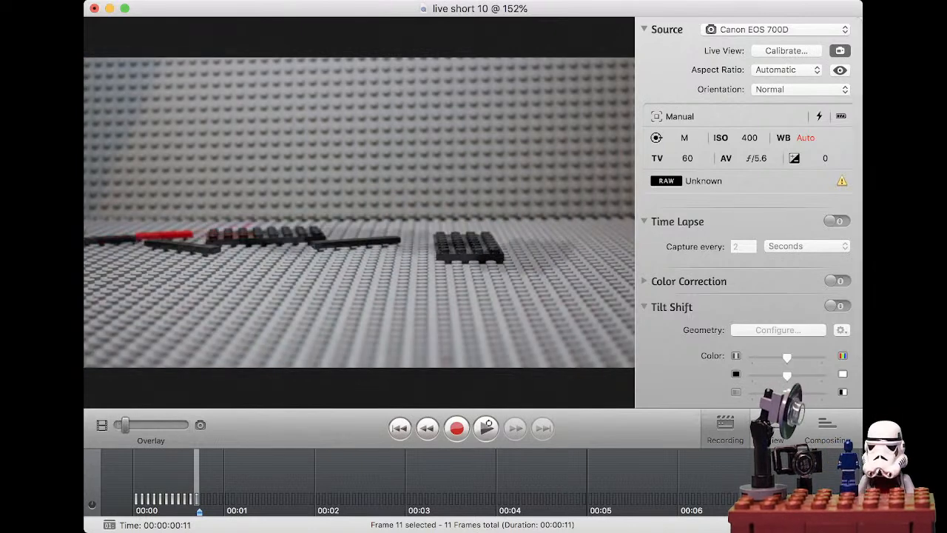
pyautogui.press('Up')
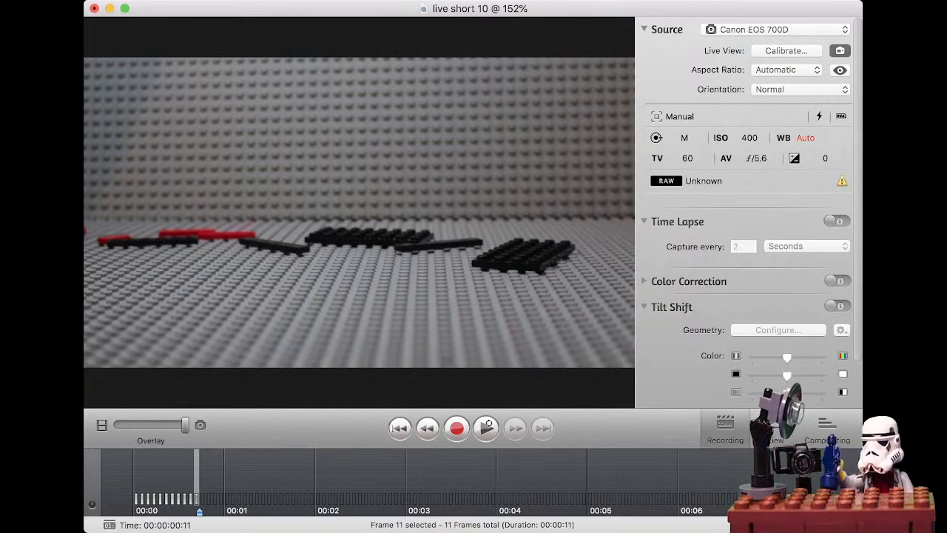
pyautogui.press('Return')
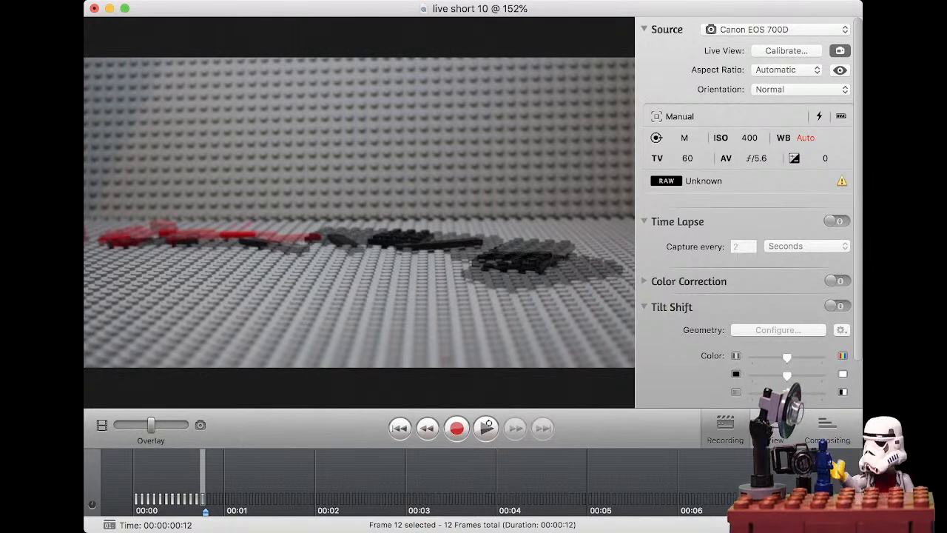
# Step: Capture frames 13, 14 and 15 of the moving red and black bricks, checking the positions between shots with the overlay
pyautogui.moveTo(151, 424); pyautogui.dragTo(184, 425)
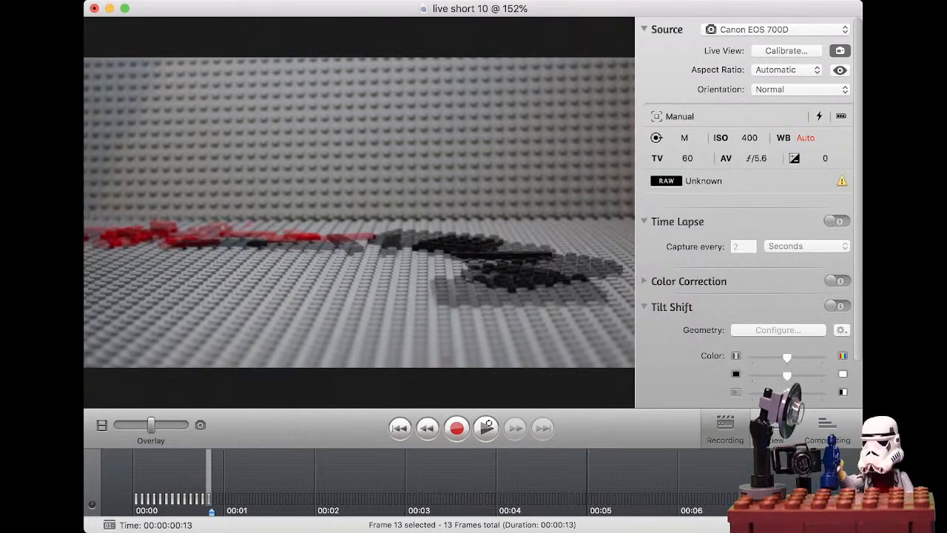
pyautogui.moveTo(151, 425); pyautogui.dragTo(185, 424)
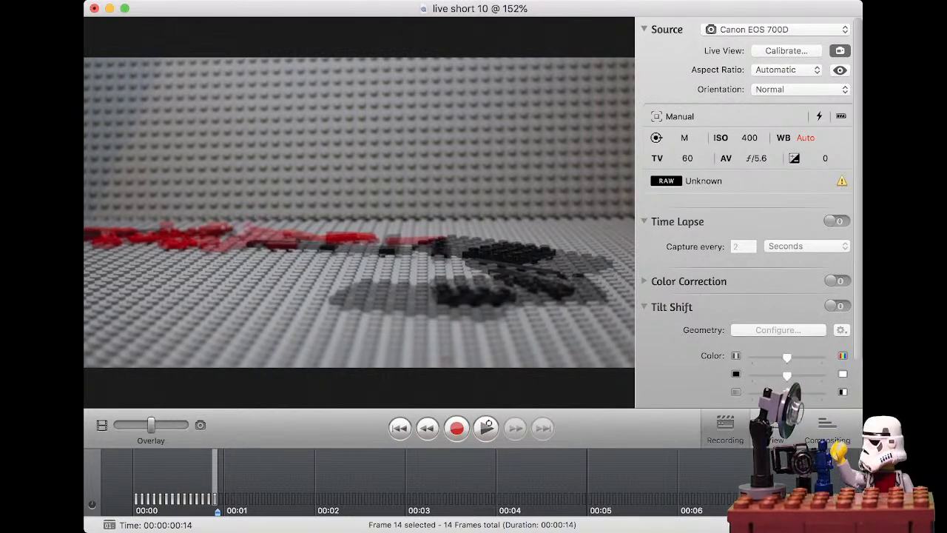
pyautogui.moveTo(151, 425); pyautogui.dragTo(184, 425)
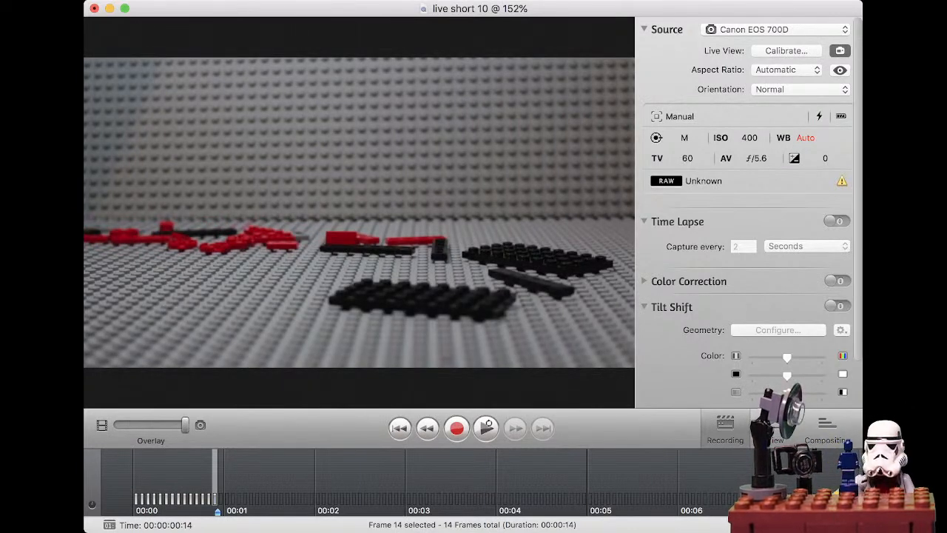
pyautogui.moveTo(185, 425); pyautogui.dragTo(149, 425)
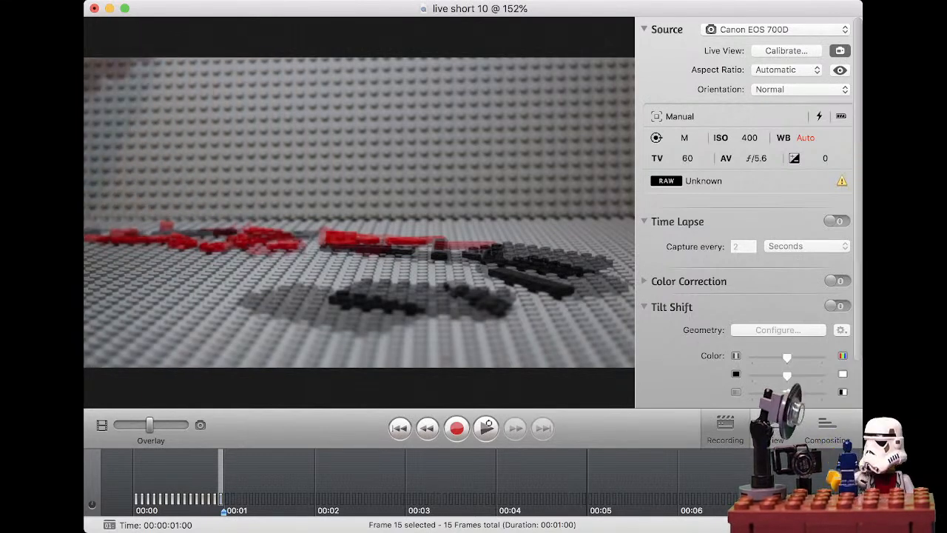
# Step: View the bricks at full live view, capture frame 16, and capture frame 17 with the overlay blended about halfway
pyautogui.moveTo(150, 424); pyautogui.dragTo(185, 425)
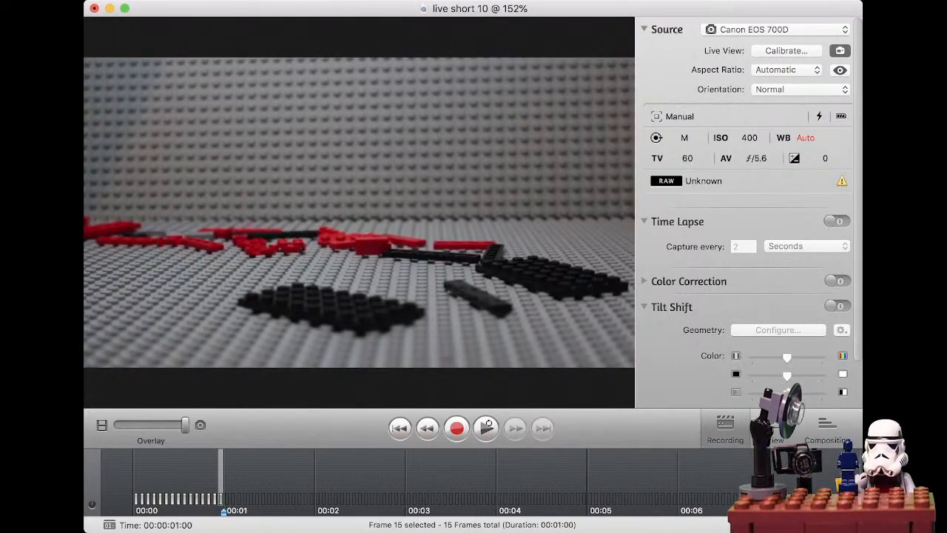
pyautogui.moveTo(185, 425)
pyautogui.mouseDown()
pyautogui.moveTo(117, 425)
pyautogui.moveTo(184, 425)
pyautogui.mouseUp()
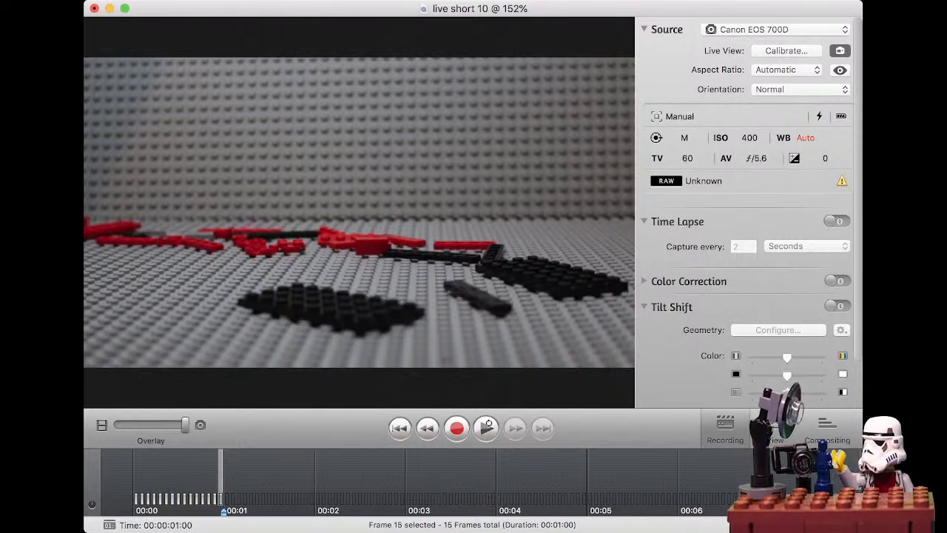
pyautogui.press('Return')
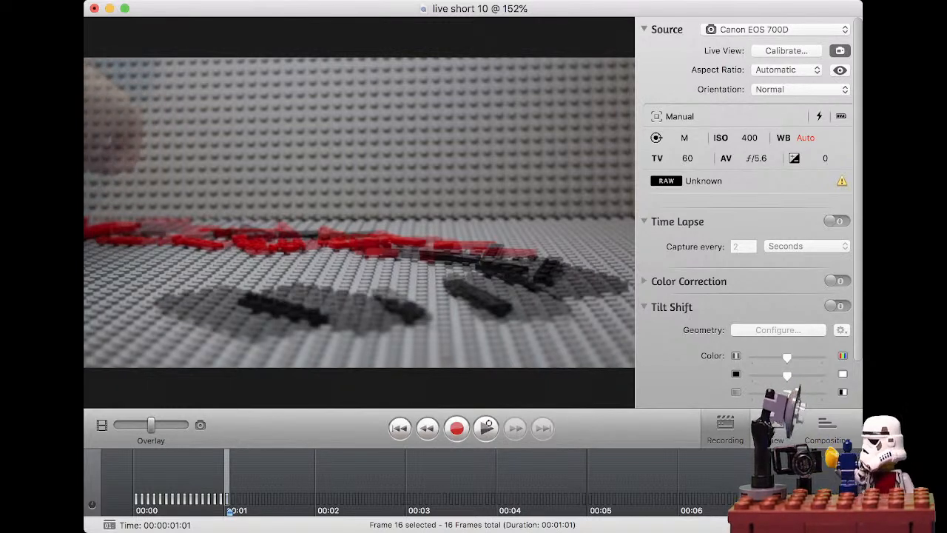
pyautogui.moveTo(151, 425)
pyautogui.mouseDown()
pyautogui.moveTo(118, 424)
pyautogui.moveTo(184, 424)
pyautogui.moveTo(115, 425)
pyautogui.moveTo(184, 424)
pyautogui.moveTo(134, 425)
pyautogui.moveTo(184, 425)
pyautogui.moveTo(150, 425)
pyautogui.mouseUp()
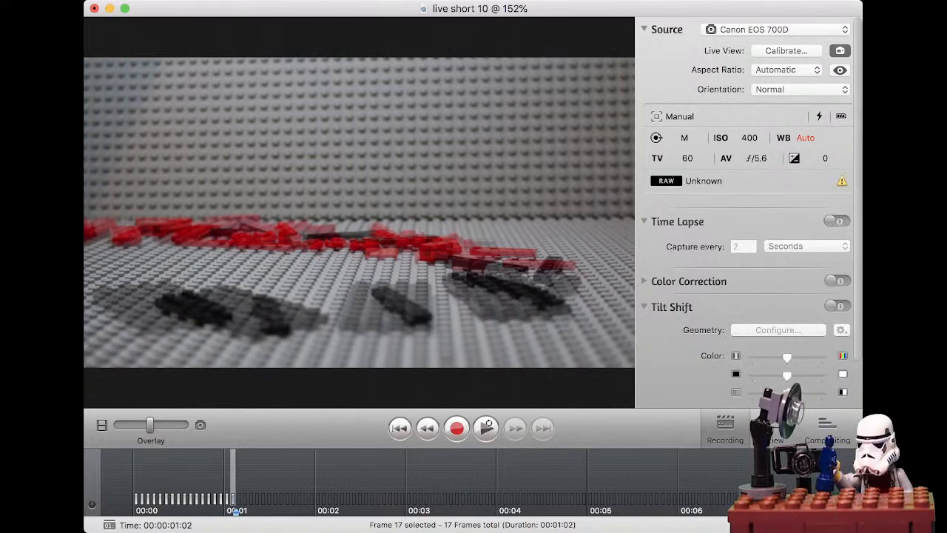
# Step: Compare frame 17 with the live view by shifting the overlay between them, and capture frame 18 with the overlay about halfway
pyautogui.moveTo(150, 425); pyautogui.dragTo(178, 425)
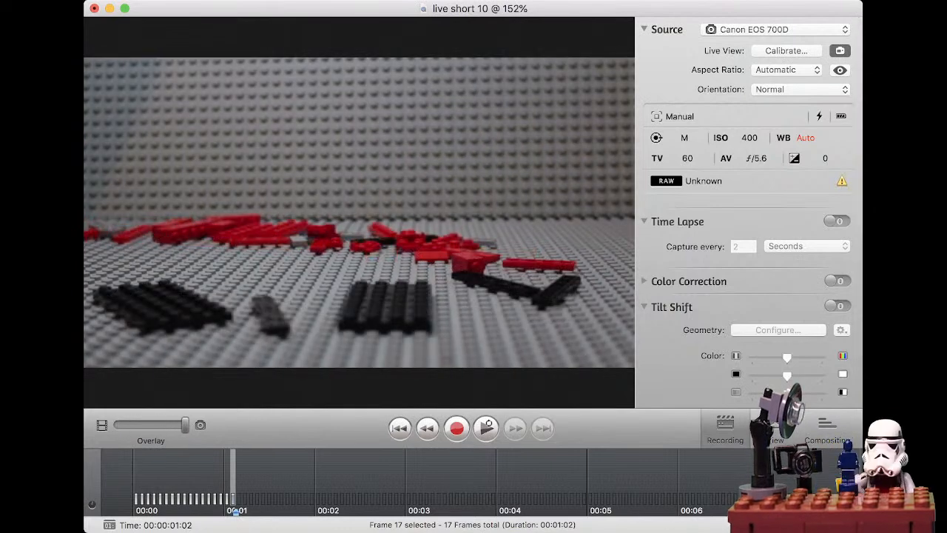
pyautogui.moveTo(185, 424)
pyautogui.mouseDown()
pyautogui.moveTo(116, 425)
pyautogui.moveTo(185, 425)
pyautogui.mouseUp()
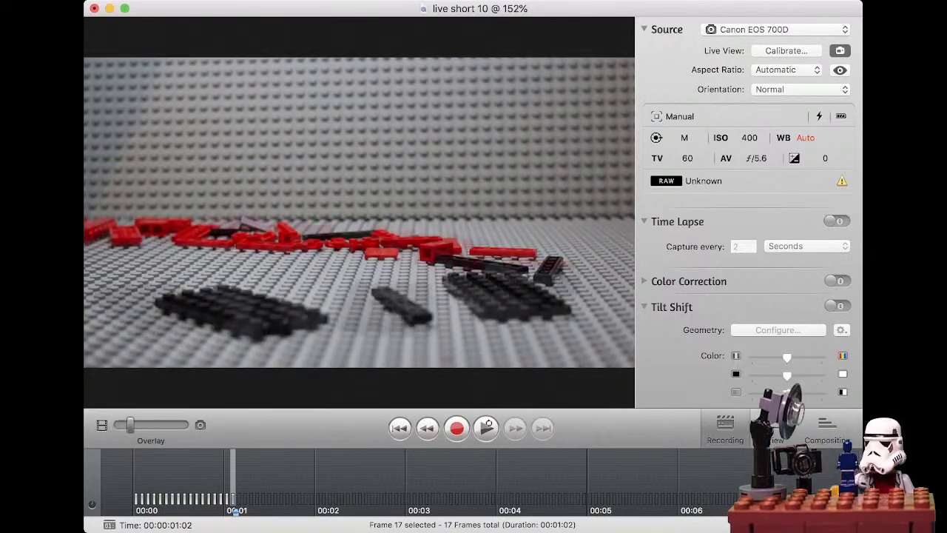
pyautogui.moveTo(185, 425)
pyautogui.mouseDown()
pyautogui.moveTo(117, 425)
pyautogui.moveTo(185, 425)
pyautogui.mouseUp()
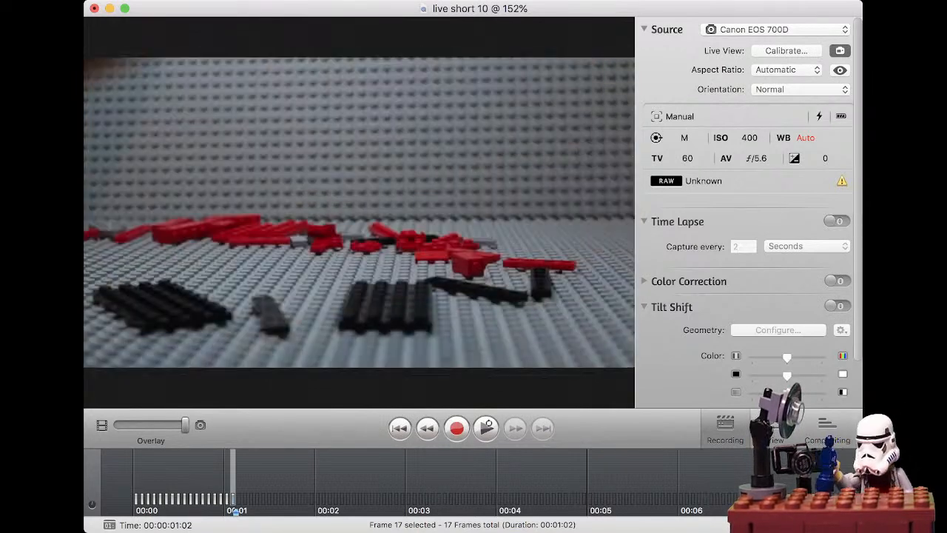
pyautogui.moveTo(185, 425)
pyautogui.mouseDown()
pyautogui.moveTo(117, 424)
pyautogui.moveTo(185, 425)
pyautogui.mouseUp()
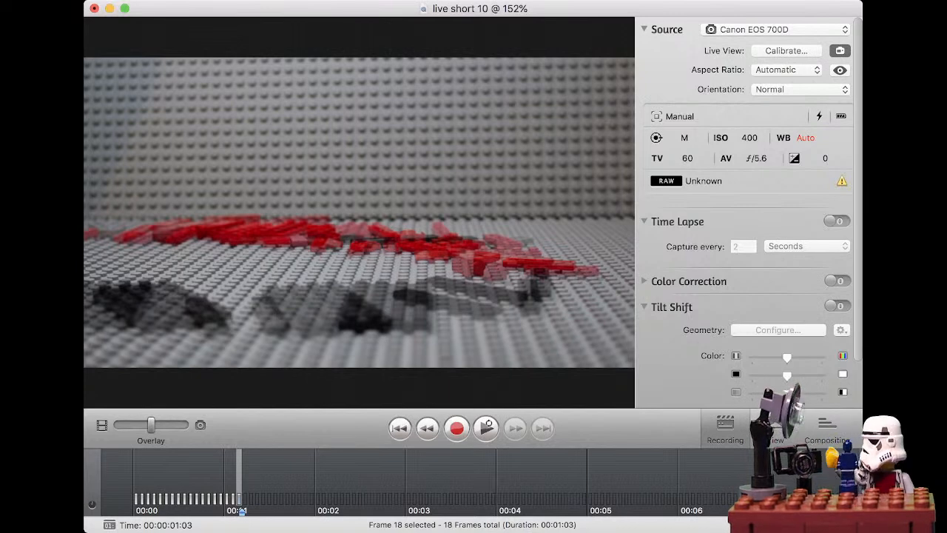
# Step: Set the overlay to full live view and alternate it repeatedly with frame 18 to check the bricks' movement
pyautogui.moveTo(150, 425)
pyautogui.mouseDown()
pyautogui.moveTo(129, 425)
pyautogui.moveTo(185, 425)
pyautogui.moveTo(118, 425)
pyautogui.moveTo(166, 424)
pyautogui.mouseUp()
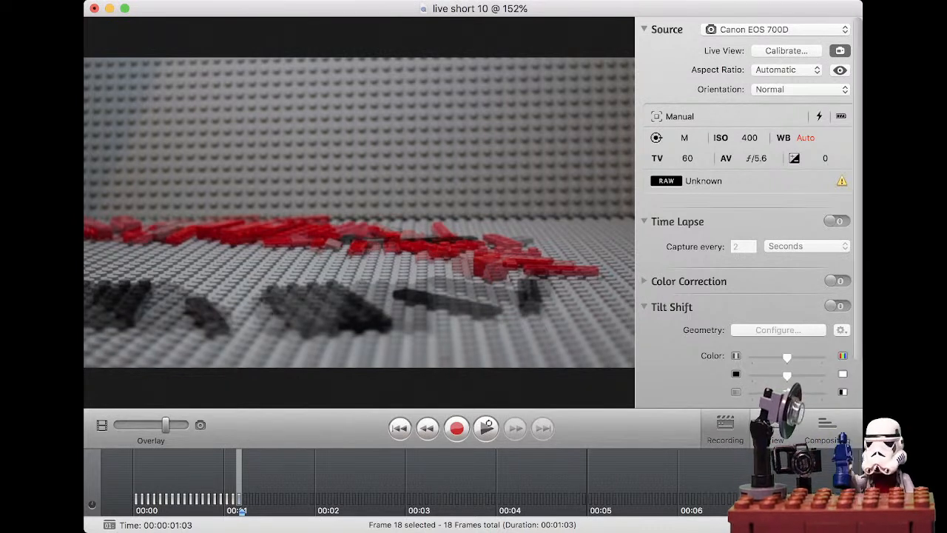
pyautogui.moveTo(166, 425); pyautogui.dragTo(186, 425)
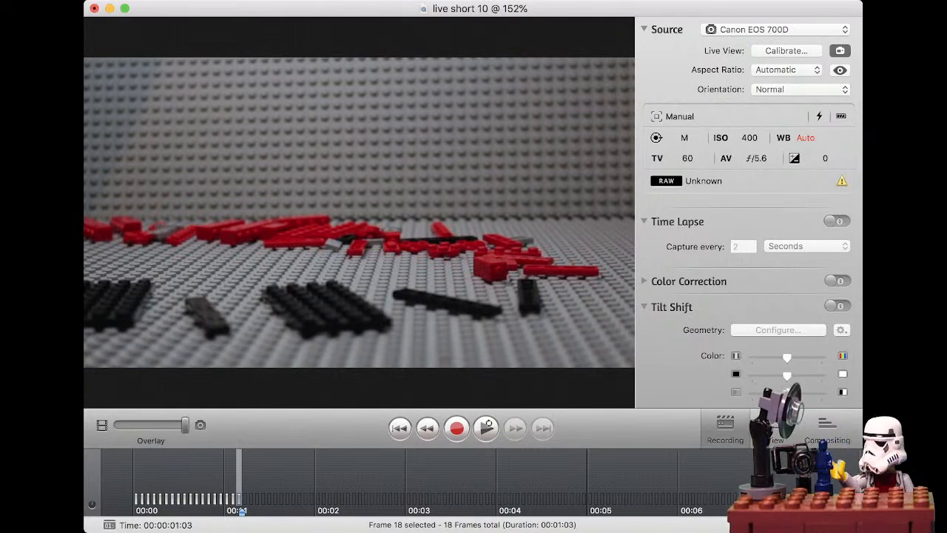
pyautogui.moveTo(186, 425)
pyautogui.mouseDown()
pyautogui.moveTo(117, 425)
pyautogui.moveTo(186, 425)
pyautogui.mouseUp()
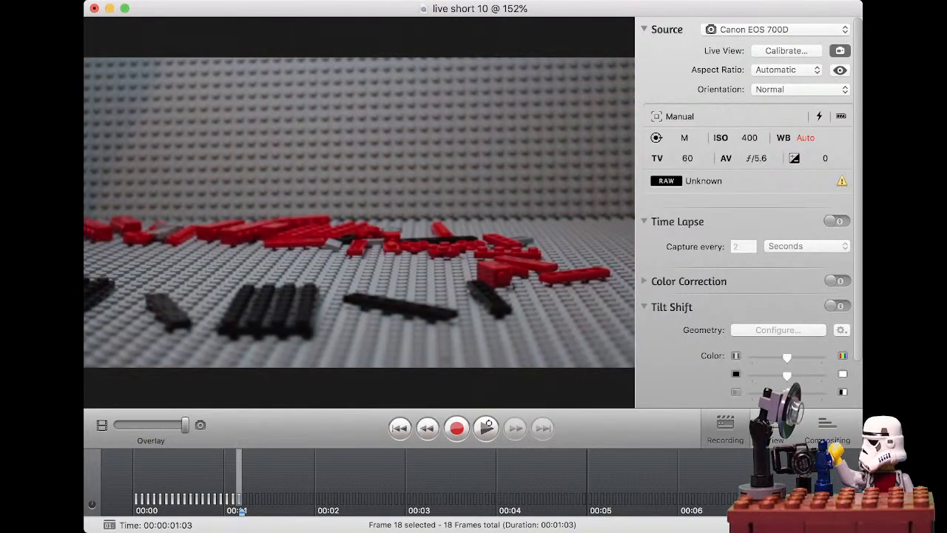
pyautogui.press('Down')
pyautogui.press('Down')
pyautogui.press('Up')
pyautogui.press('Up')
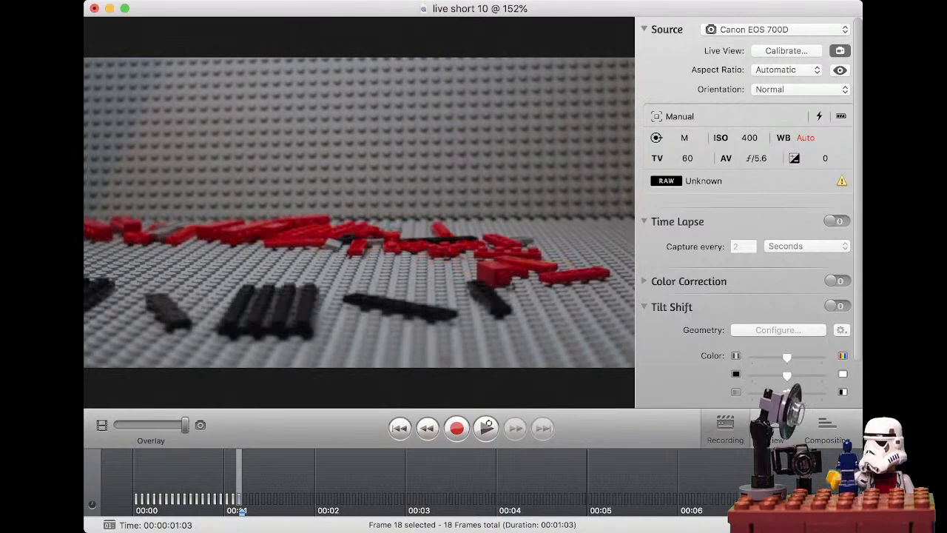
pyautogui.press('Down')
pyautogui.press('Down')
pyautogui.press('Up')
pyautogui.press('Up')
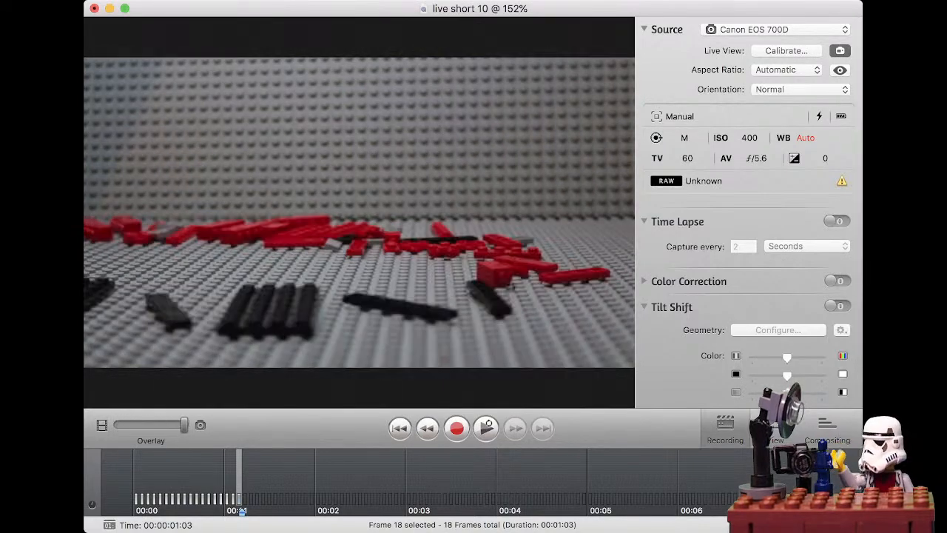
pyautogui.press('Down')
pyautogui.press('Down')
pyautogui.press('Up')
pyautogui.press('Up')
pyautogui.press('Down')
pyautogui.press('Down')
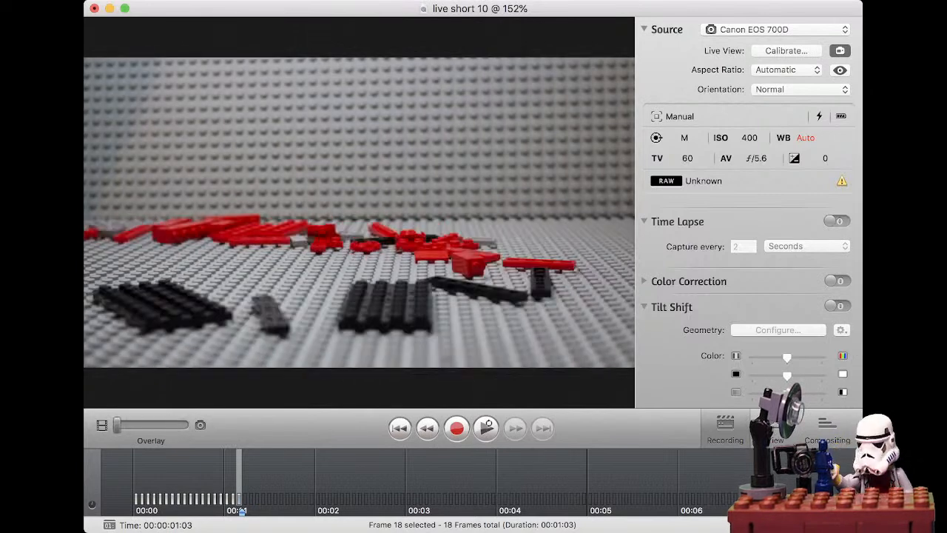
# Step: Step backward through the captured frames and forward again to frame 18 to review the bricks' motion
pyautogui.press('Left')
pyautogui.press('Left')
pyautogui.press('Left')
pyautogui.press('Left')
pyautogui.press('Left')
pyautogui.press('Left')
pyautogui.press('Left')
pyautogui.press('Left')
pyautogui.press('Left')
pyautogui.press('Left')
pyautogui.press('Left')
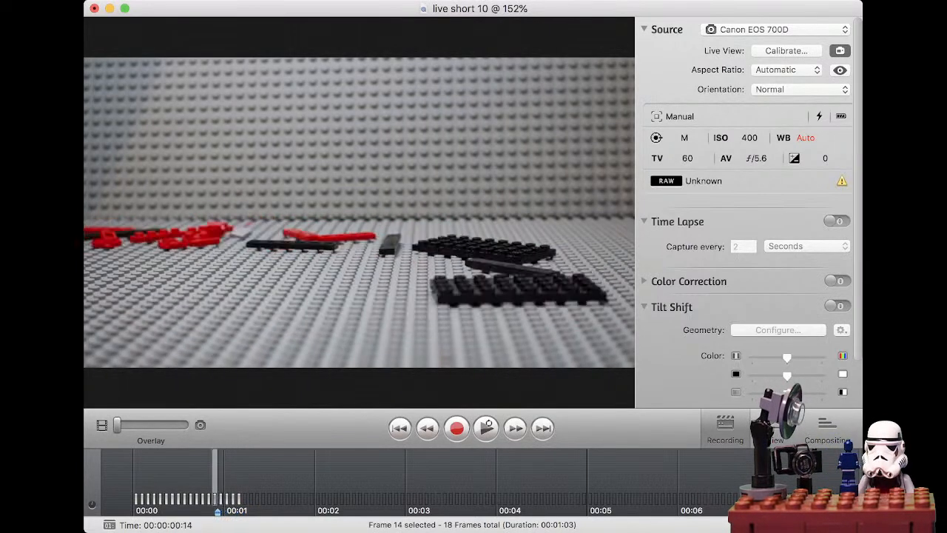
pyautogui.press('Right')
pyautogui.press('Right')
pyautogui.press('Right')
pyautogui.press('Right')
pyautogui.press('Right')
pyautogui.press('Right')
pyautogui.press('Right')
pyautogui.press('Right')
pyautogui.press('Right')
pyautogui.press('Right')
pyautogui.press('Right')
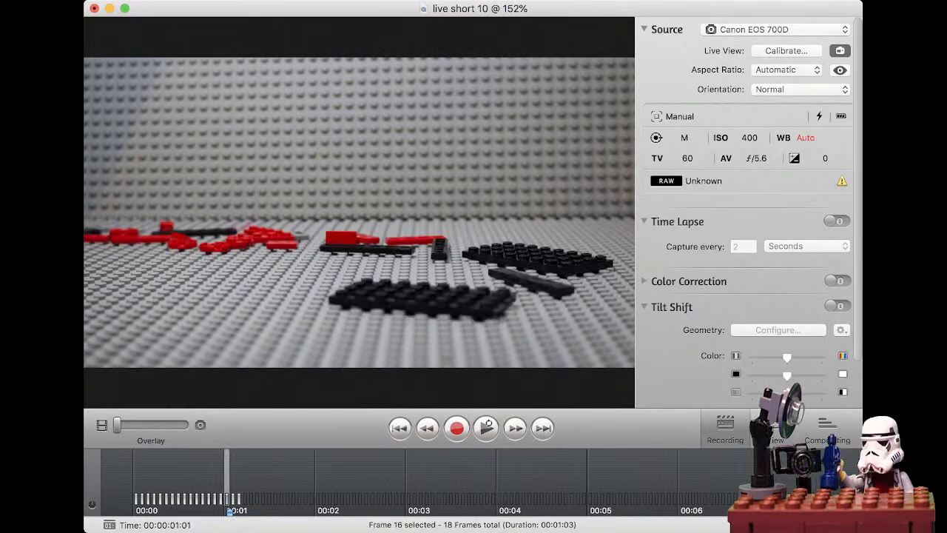
# Step: Return the overlay to full live view, check the repositioned bricks, and capture frame 19
pyautogui.moveTo(117, 425); pyautogui.dragTo(184, 425)
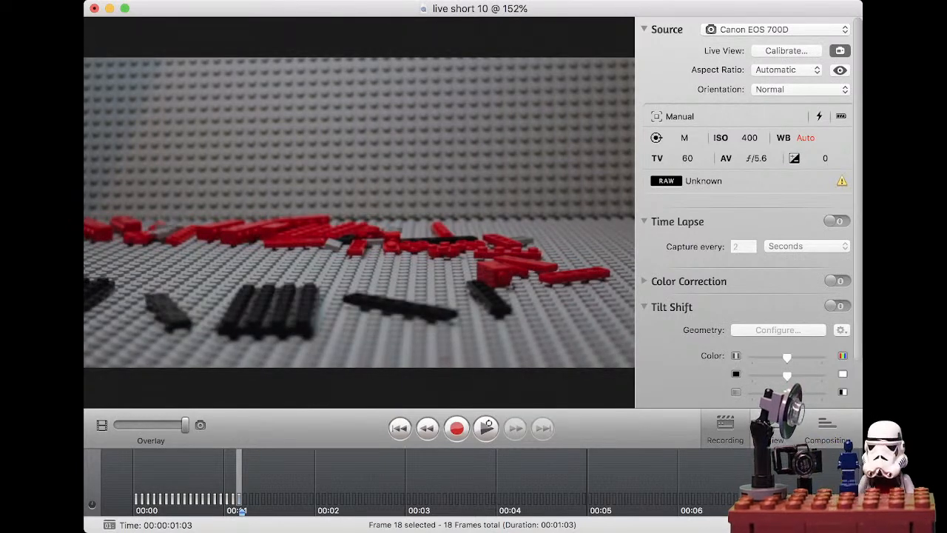
pyautogui.moveTo(184, 424)
pyautogui.mouseDown()
pyautogui.moveTo(143, 425)
pyautogui.moveTo(179, 425)
pyautogui.mouseUp()
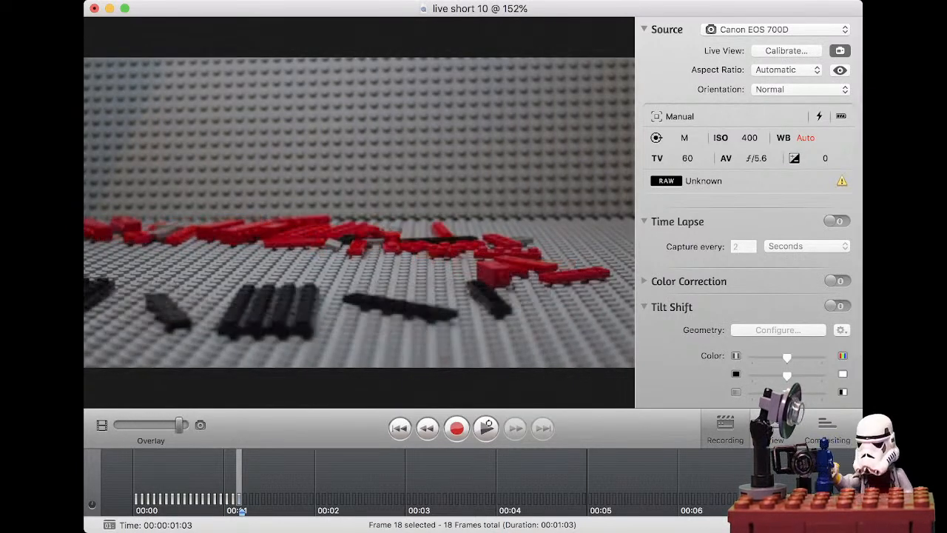
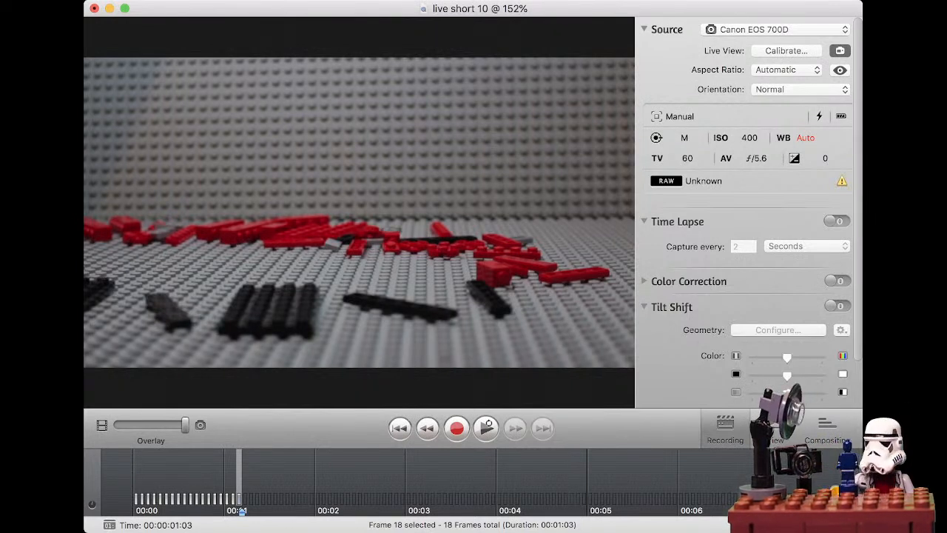
pyautogui.moveTo(185, 424)
pyautogui.mouseDown()
pyautogui.moveTo(117, 425)
pyautogui.moveTo(185, 425)
pyautogui.mouseUp()
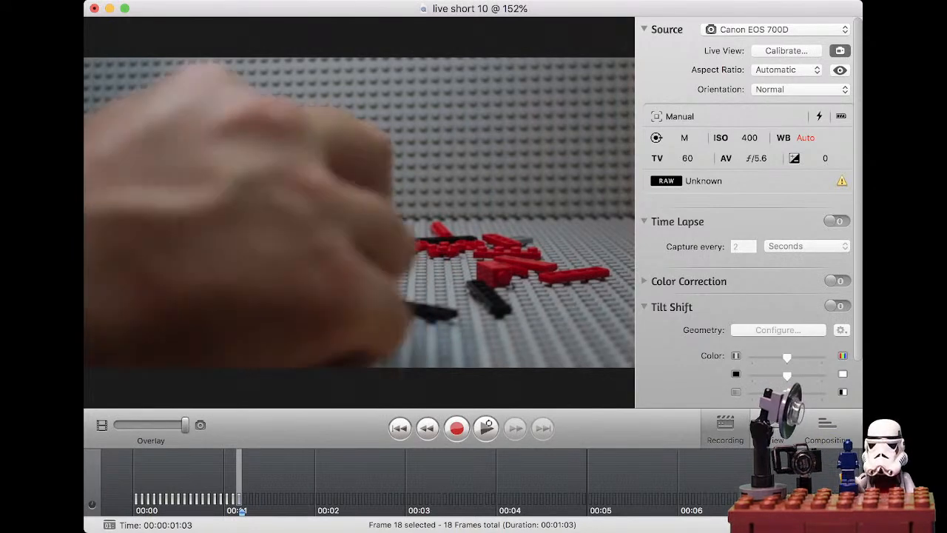
pyautogui.moveTo(183, 425)
pyautogui.mouseDown()
pyautogui.moveTo(117, 425)
pyautogui.moveTo(185, 424)
pyautogui.mouseUp()
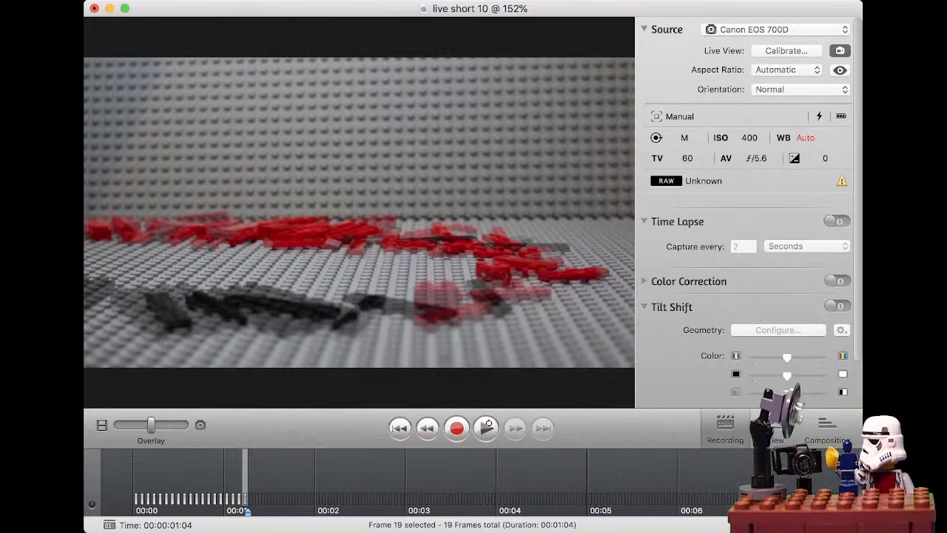
# Step: Capture frames 20 and 21 of the spreading bricks, checking each new arrangement at full live view first
pyautogui.moveTo(151, 425)
pyautogui.mouseDown()
pyautogui.moveTo(116, 424)
pyautogui.moveTo(186, 425)
pyautogui.moveTo(117, 425)
pyautogui.moveTo(186, 425)
pyautogui.moveTo(117, 425)
pyautogui.moveTo(184, 425)
pyautogui.moveTo(117, 425)
pyautogui.moveTo(157, 425)
pyautogui.mouseUp()
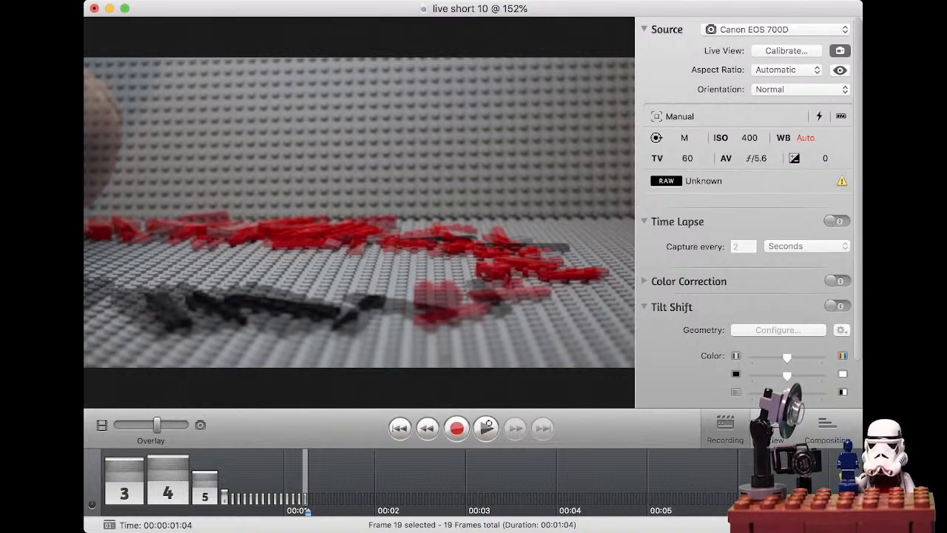
pyautogui.moveTo(156, 424); pyautogui.dragTo(185, 425)
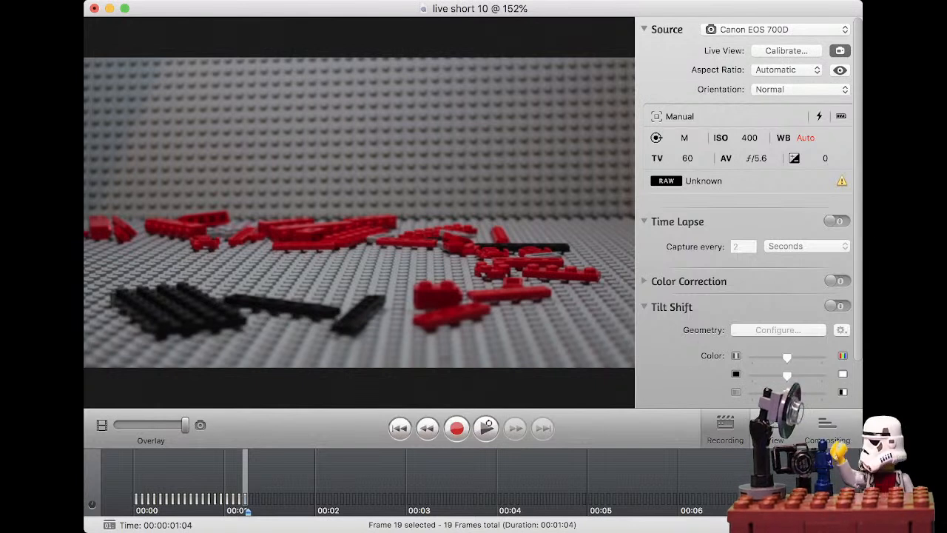
pyautogui.press('Return')
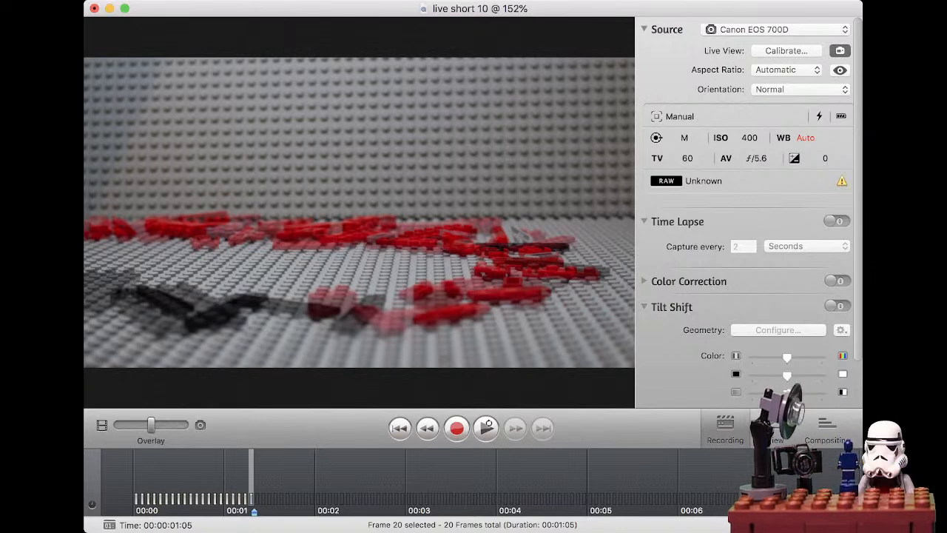
pyautogui.press('1')
pyautogui.moveTo(117, 425); pyautogui.dragTo(185, 425)
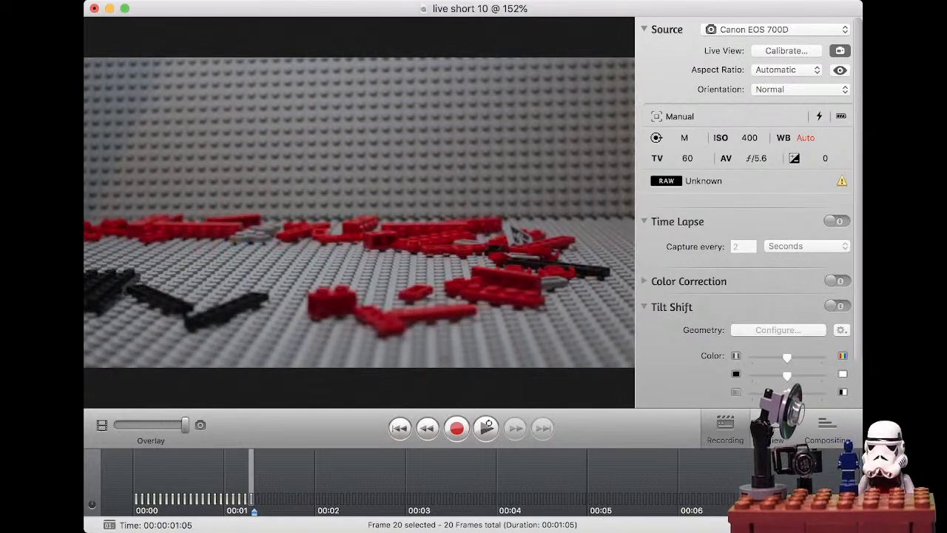
pyautogui.click(456, 428)
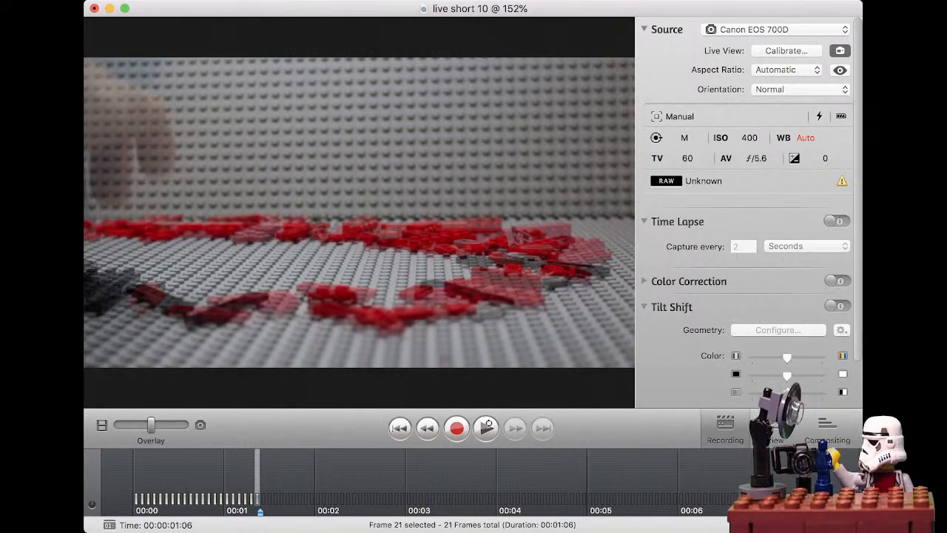
# Step: Capture frames 22 and 23 of the moving red bricks, viewing the positions at full live view before each shot
pyautogui.moveTo(151, 425); pyautogui.dragTo(185, 425)
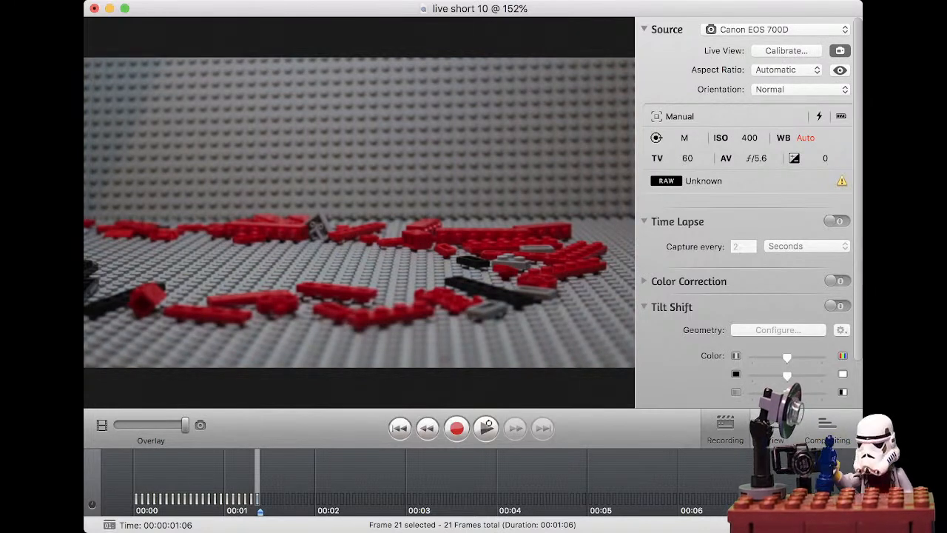
pyautogui.press('space')
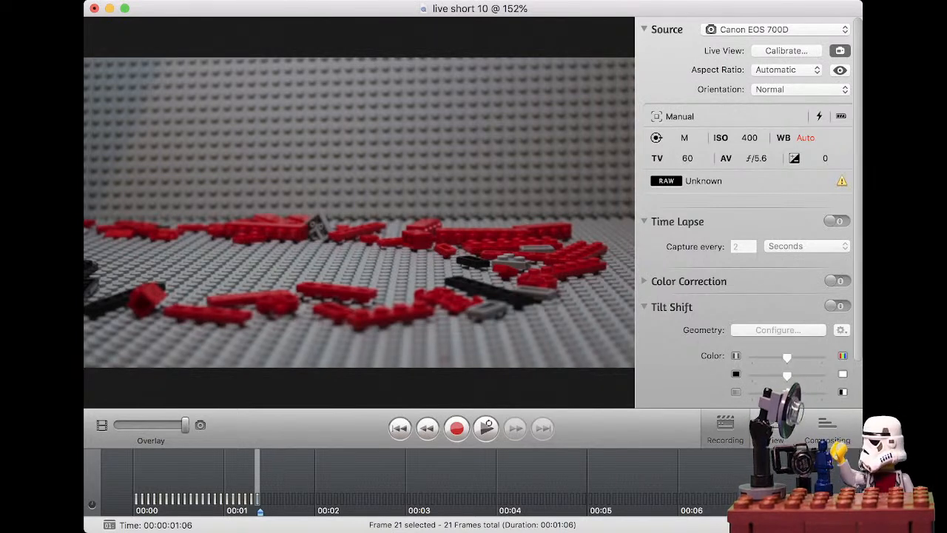
pyautogui.moveTo(185, 424)
pyautogui.mouseDown()
pyautogui.moveTo(119, 424)
pyautogui.moveTo(185, 424)
pyautogui.mouseUp()
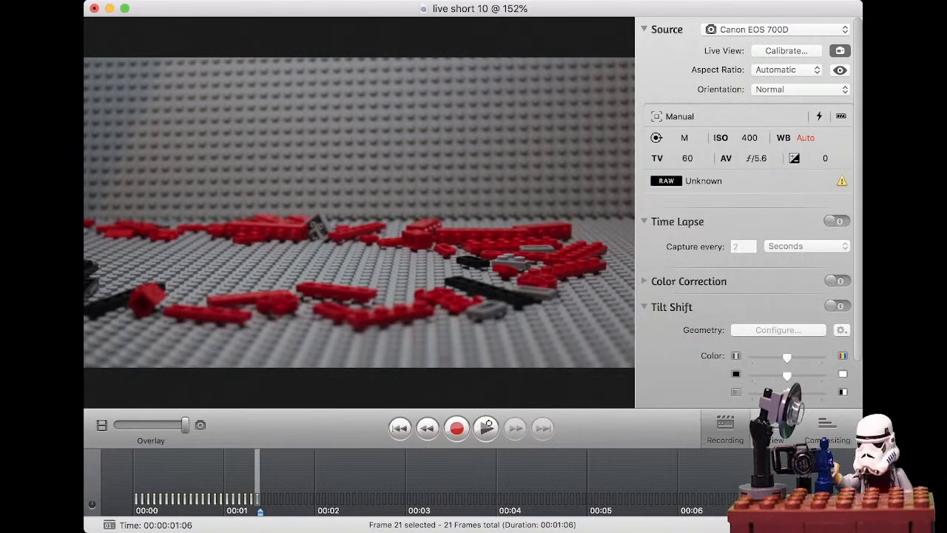
pyautogui.press('Return')
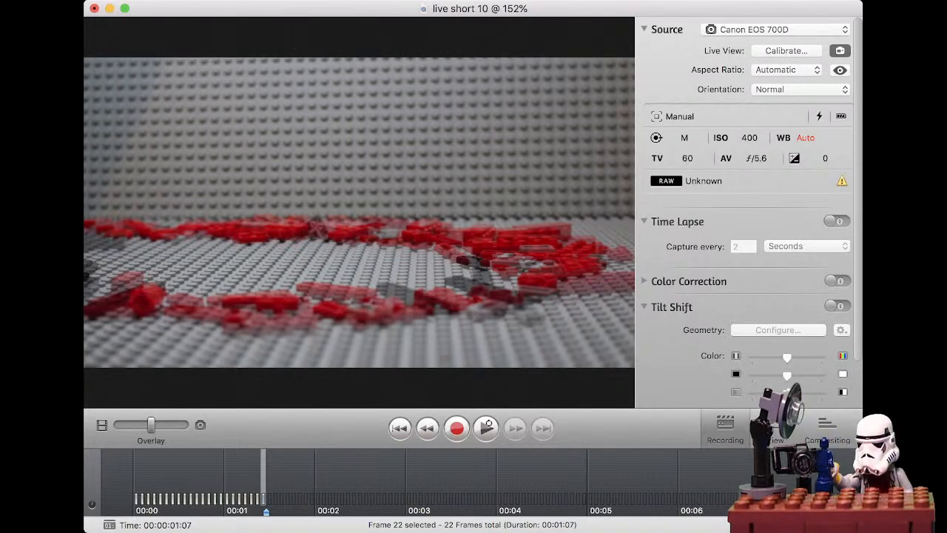
pyautogui.moveTo(151, 425); pyautogui.dragTo(185, 425)
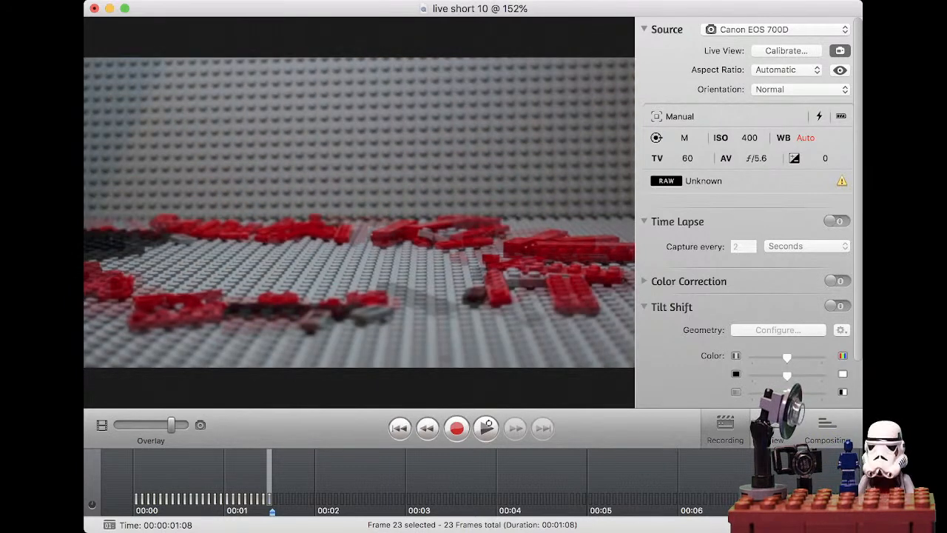
# Step: Alternate the overlay between frame 23 and full live view to check the movement, and capture frame 24
pyautogui.moveTo(171, 425)
pyautogui.mouseDown()
pyautogui.moveTo(119, 425)
pyautogui.moveTo(185, 424)
pyautogui.moveTo(117, 424)
pyautogui.moveTo(185, 425)
pyautogui.mouseUp()
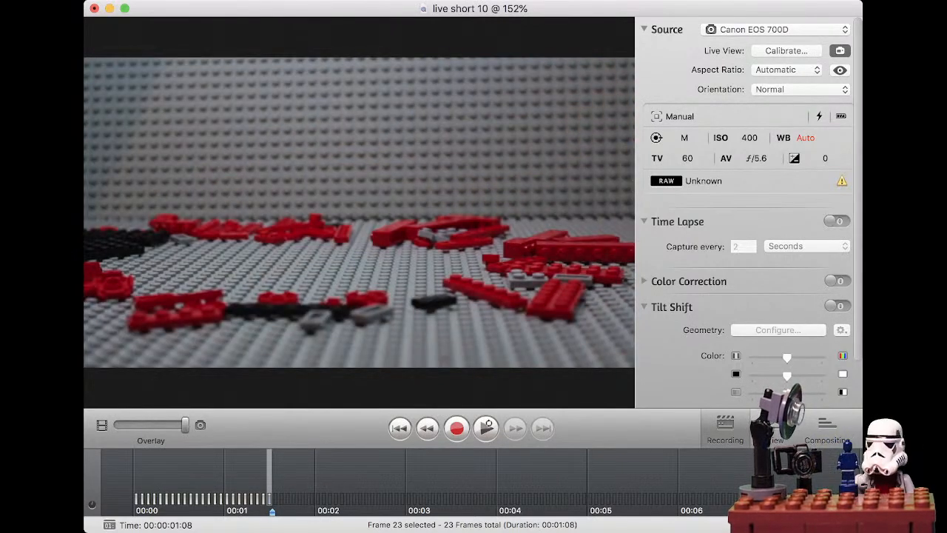
pyautogui.press('Down')
pyautogui.press('Up')
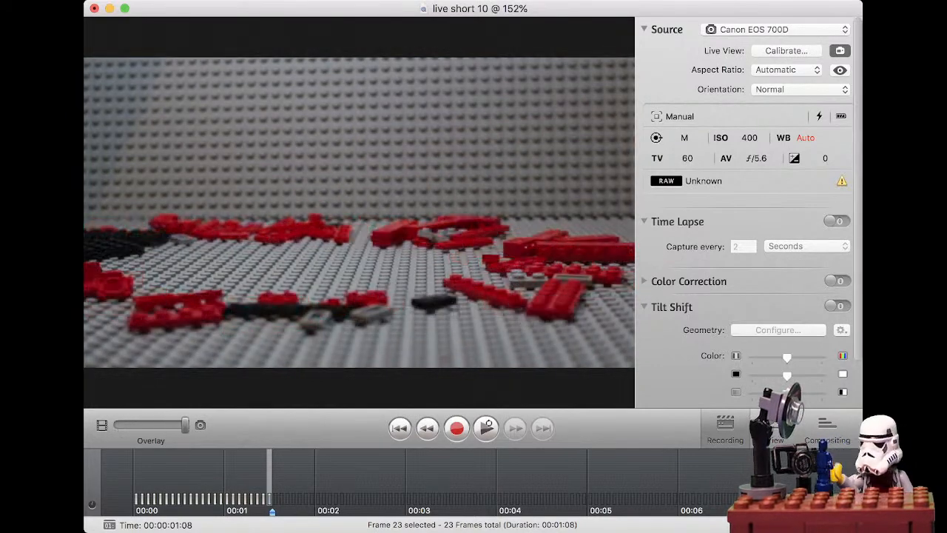
pyautogui.press('Down')
pyautogui.press('Up')
pyautogui.press('Down')
pyautogui.press('Up')
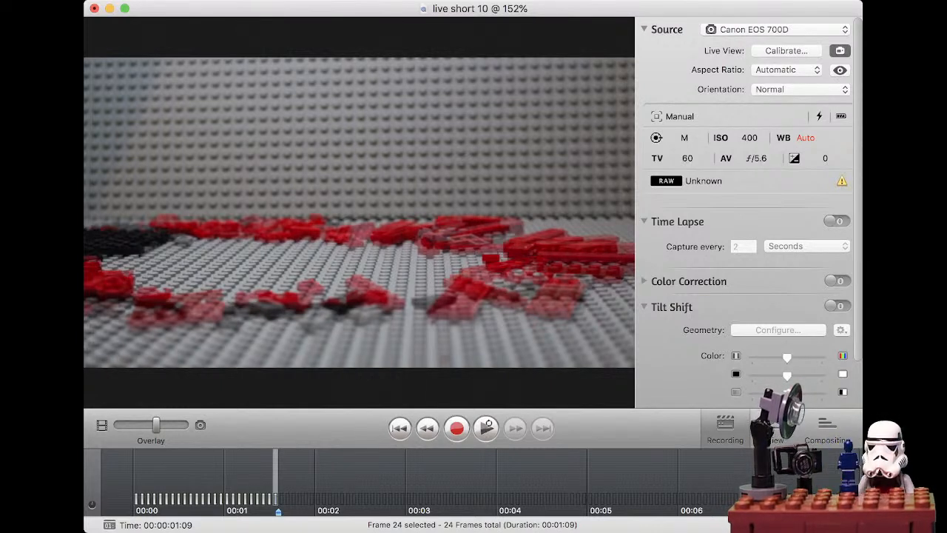
# Step: Compare frame 24 with the live view, capture frame 25, and bring the overlay back to full live view
pyautogui.moveTo(155, 425)
pyautogui.mouseDown()
pyautogui.moveTo(122, 425)
pyautogui.moveTo(183, 424)
pyautogui.moveTo(120, 424)
pyautogui.moveTo(150, 425)
pyautogui.mouseUp()
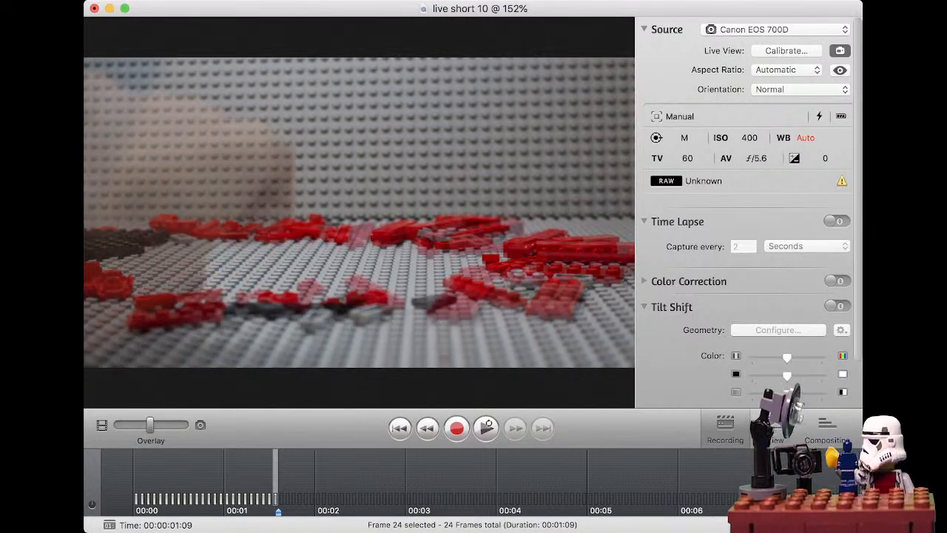
pyautogui.moveTo(150, 425); pyautogui.dragTo(184, 424)
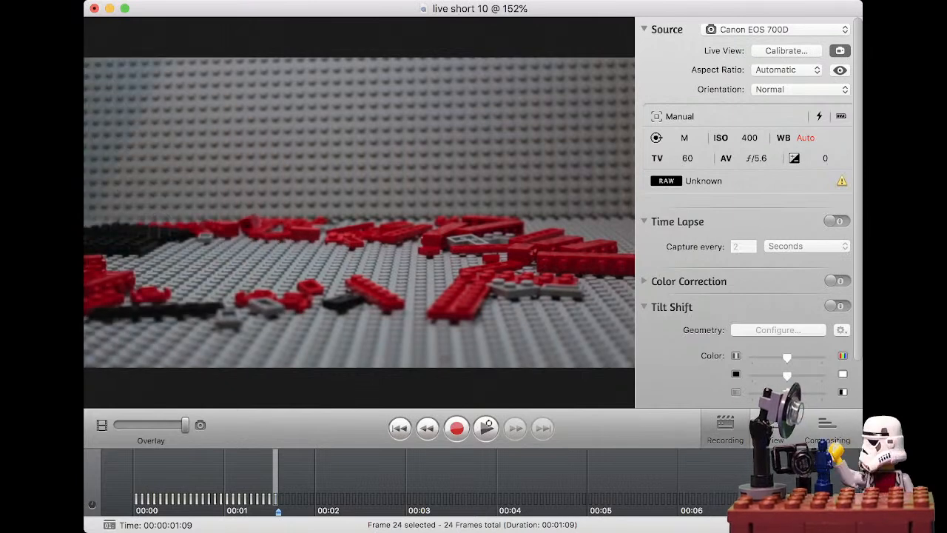
pyautogui.moveTo(185, 425); pyautogui.dragTo(156, 425)
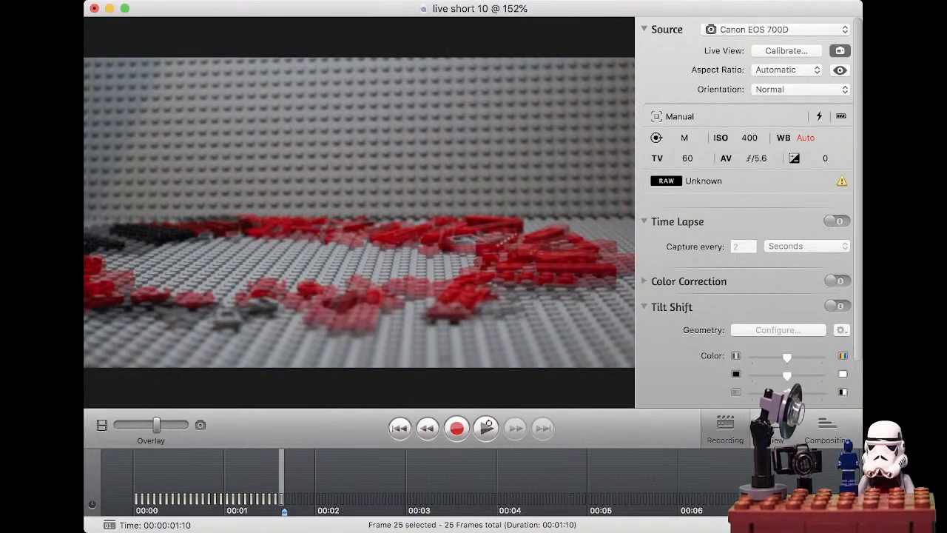
pyautogui.moveTo(156, 424)
pyautogui.mouseDown()
pyautogui.moveTo(117, 425)
pyautogui.moveTo(186, 424)
pyautogui.moveTo(117, 425)
pyautogui.moveTo(184, 425)
pyautogui.moveTo(117, 425)
pyautogui.moveTo(174, 425)
pyautogui.mouseUp()
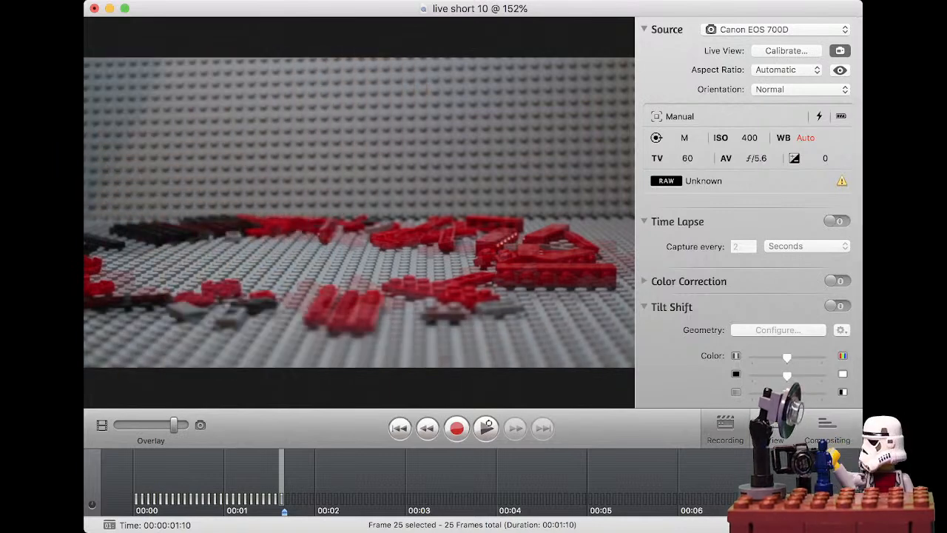
pyautogui.moveTo(173, 424)
pyautogui.mouseDown()
pyautogui.moveTo(121, 425)
pyautogui.moveTo(184, 424)
pyautogui.mouseUp()
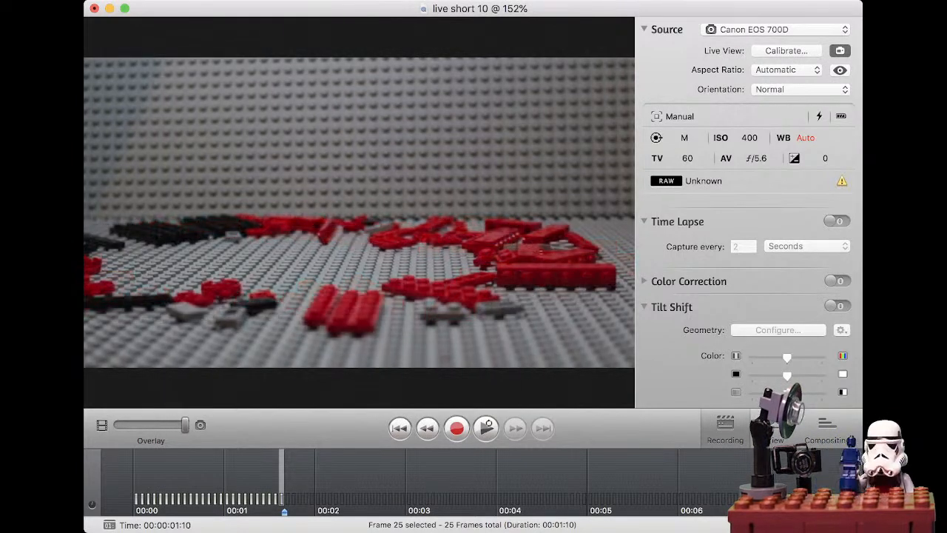
# Step: Capture frames 26 and 27 of the moving bricks, alternating the overlay between frame 26 and full live view between the shots
pyautogui.moveTo(185, 425); pyautogui.dragTo(151, 424)
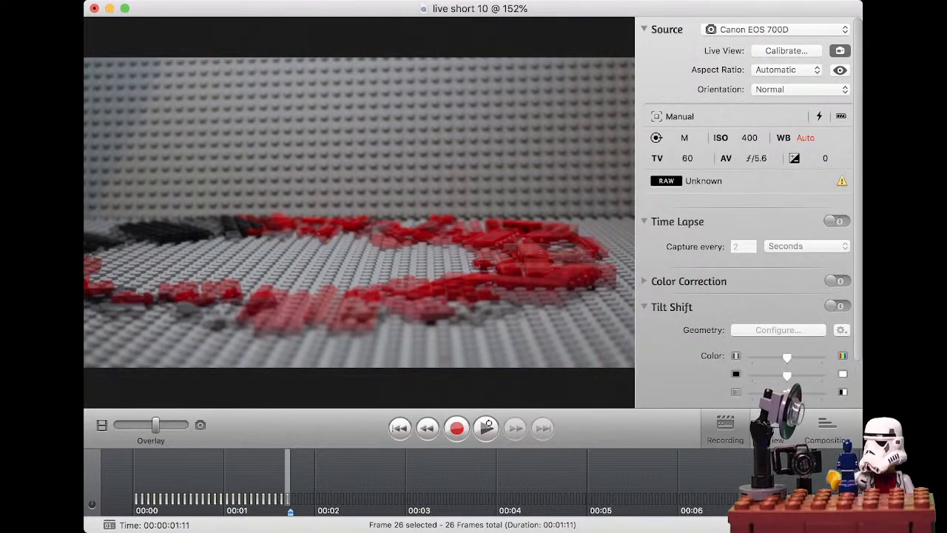
pyautogui.press('1')
pyautogui.press('3')
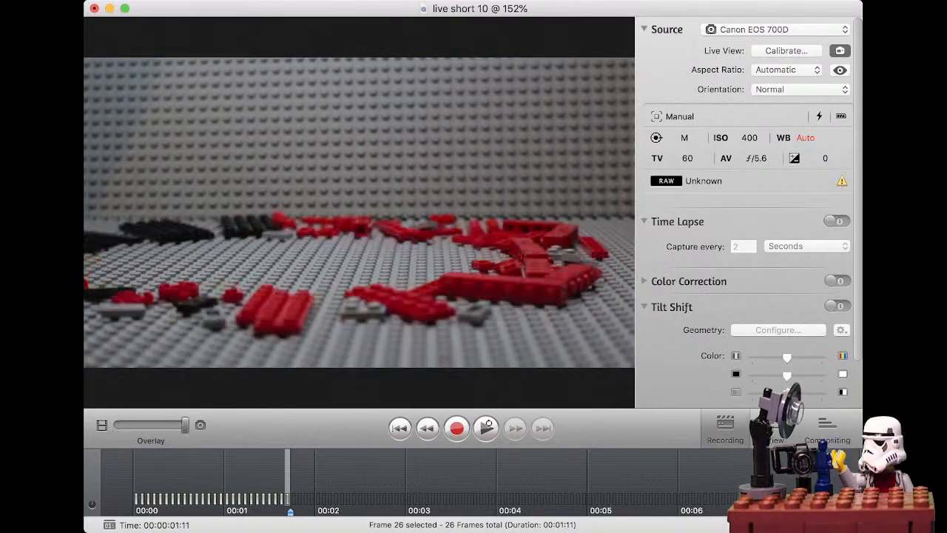
pyautogui.press('1')
pyautogui.press('3')
pyautogui.press('1')
pyautogui.press('3')
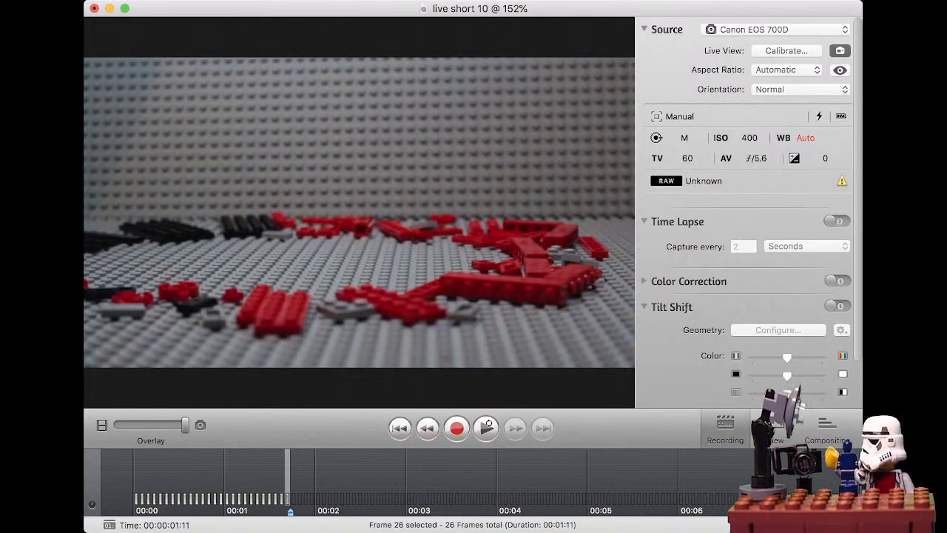
pyautogui.moveTo(185, 425)
pyautogui.mouseDown()
pyautogui.moveTo(117, 424)
pyautogui.moveTo(181, 425)
pyautogui.mouseUp()
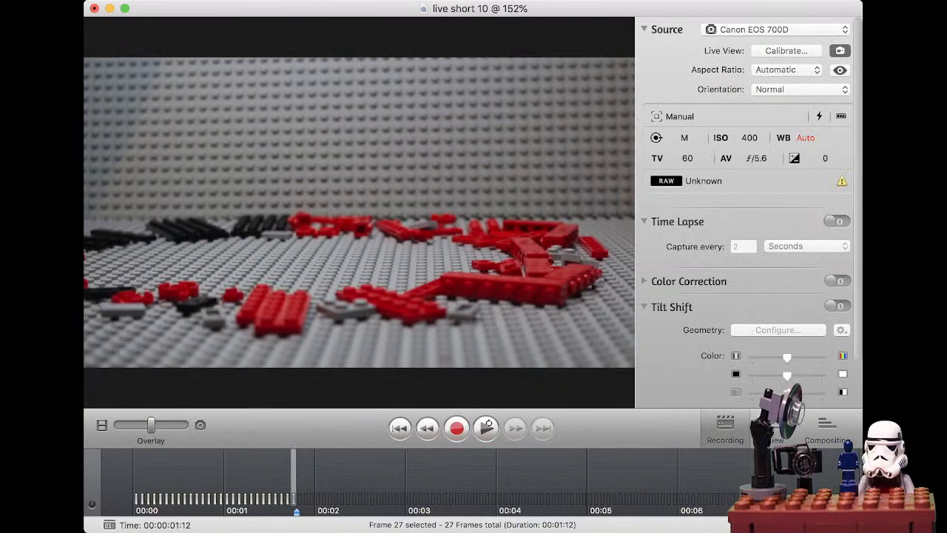
# Step: Play back the captured frames, check the new brick positions at full live view, and capture frame 28 with the overlay half blended
pyautogui.click(486, 428)
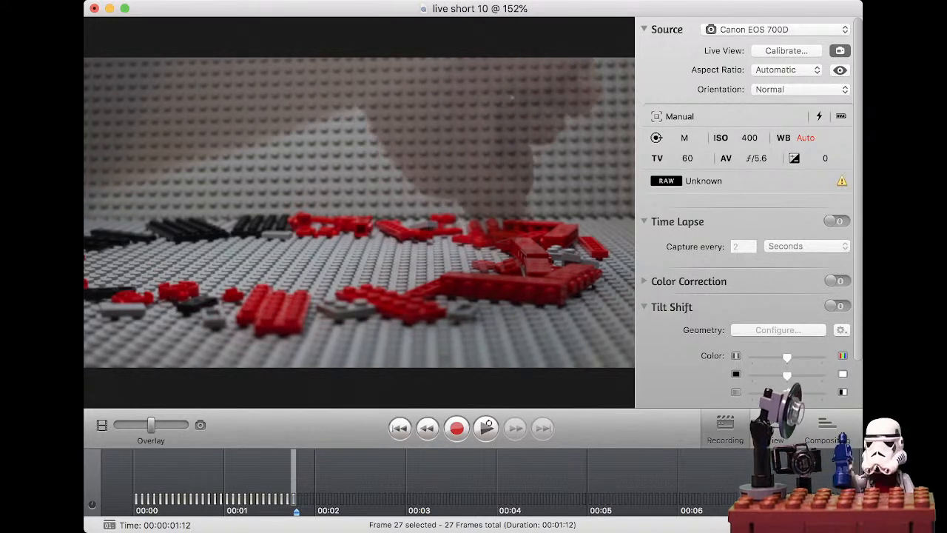
pyautogui.moveTo(151, 424)
pyautogui.mouseDown()
pyautogui.moveTo(118, 425)
pyautogui.moveTo(159, 425)
pyautogui.mouseUp()
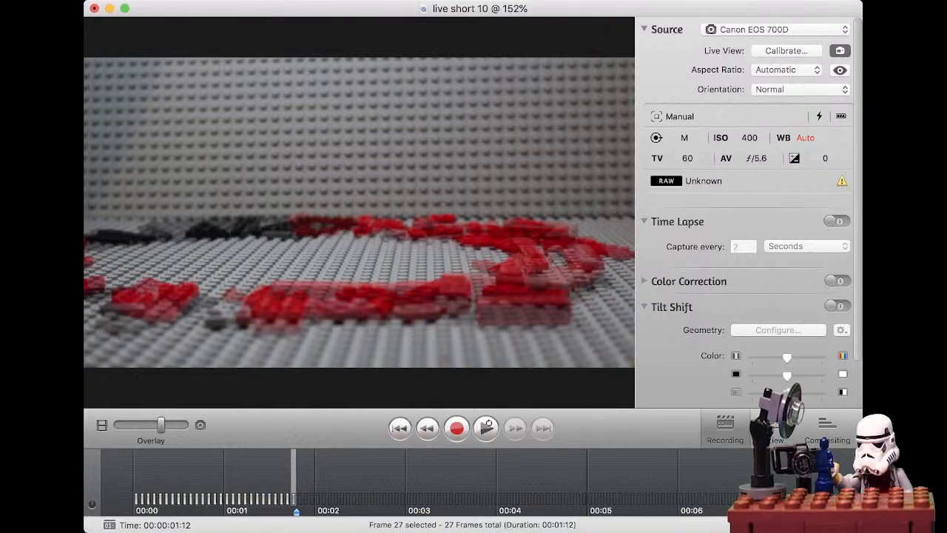
pyautogui.moveTo(161, 425); pyautogui.dragTo(184, 425)
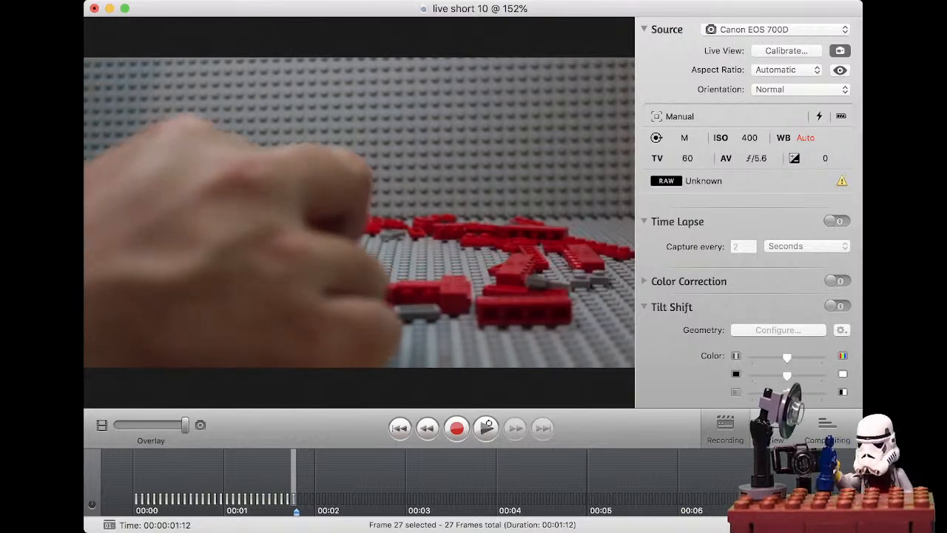
pyautogui.moveTo(185, 425)
pyautogui.mouseDown()
pyautogui.moveTo(117, 424)
pyautogui.moveTo(185, 425)
pyautogui.mouseUp()
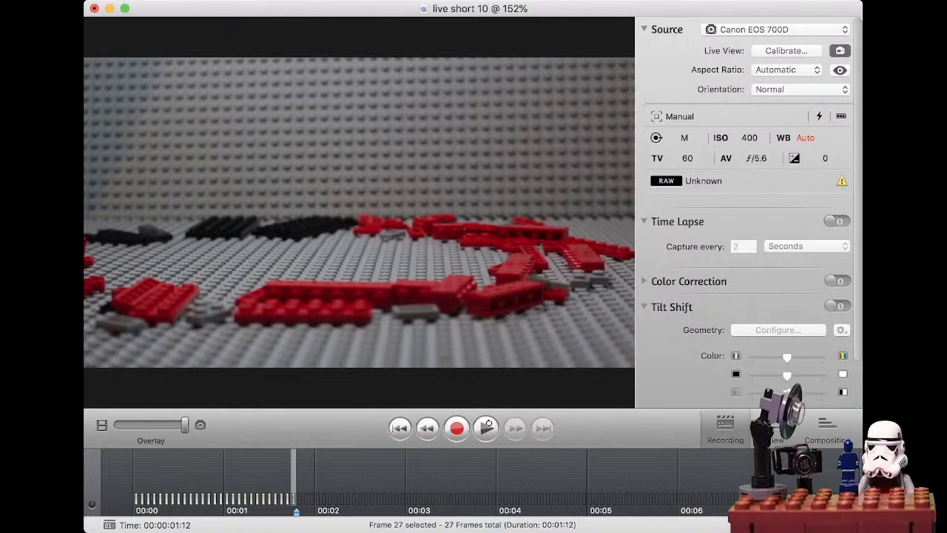
pyautogui.moveTo(185, 425)
pyautogui.mouseDown()
pyautogui.moveTo(117, 425)
pyautogui.moveTo(185, 425)
pyautogui.mouseUp()
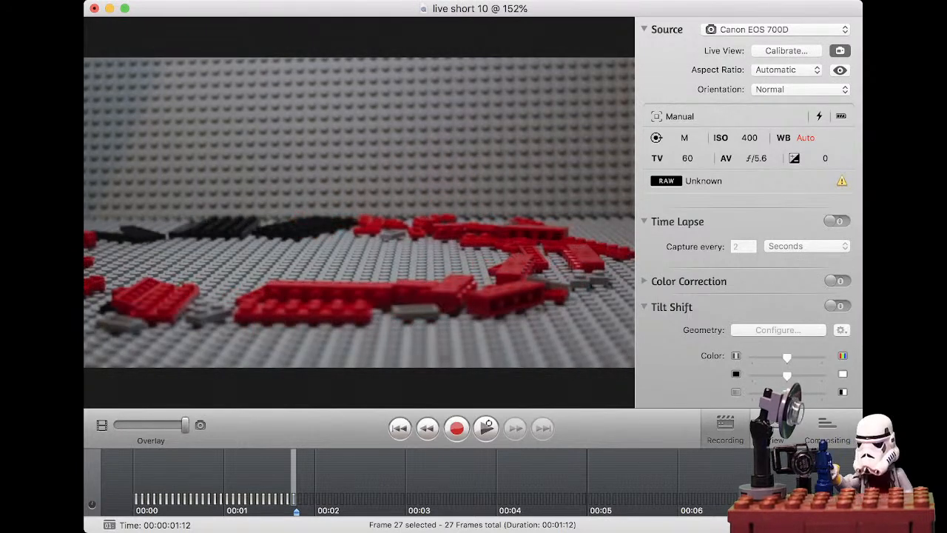
pyautogui.moveTo(185, 424); pyautogui.dragTo(156, 425)
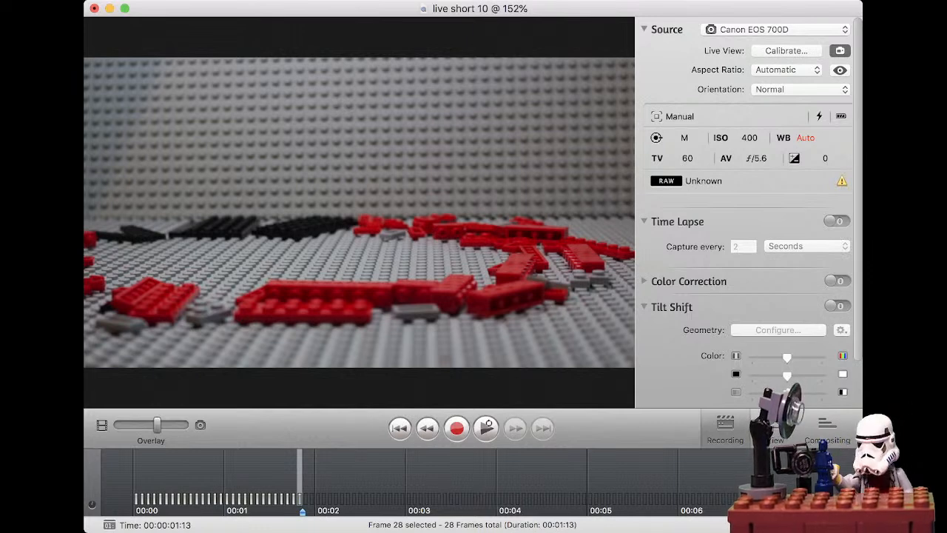
# Step: Check the rearranged bricks through playback and by switching the overlay between a blend and full live view, and capture frame 29
pyautogui.click(486, 427)
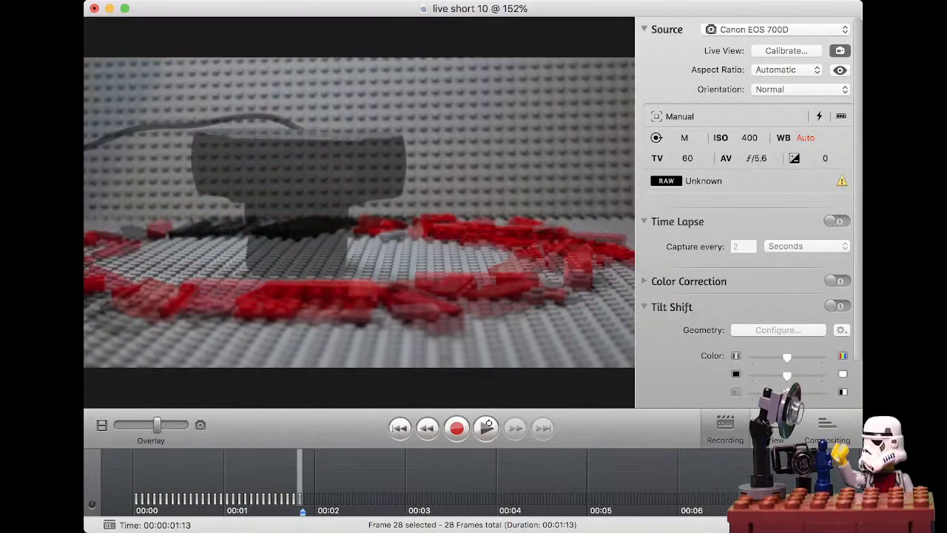
pyautogui.moveTo(157, 425); pyautogui.dragTo(185, 425)
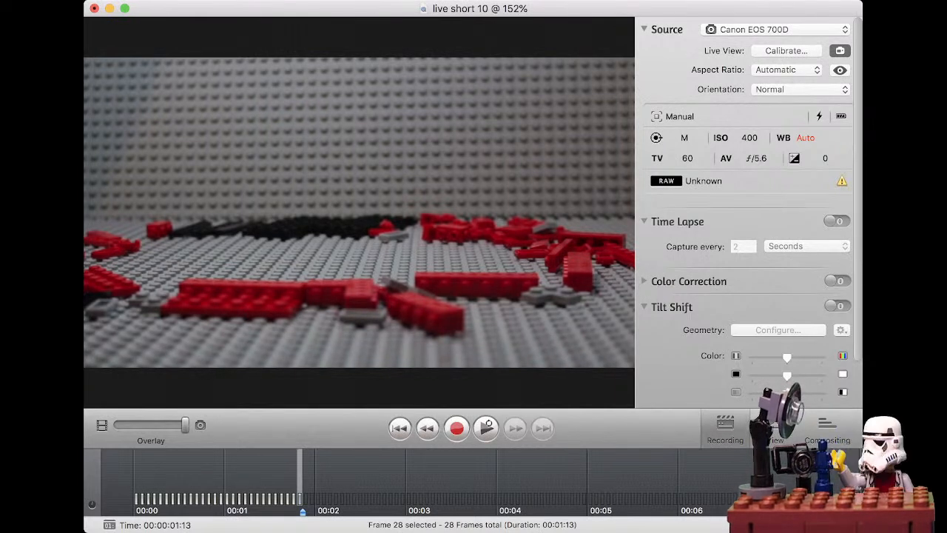
pyautogui.click(487, 428)
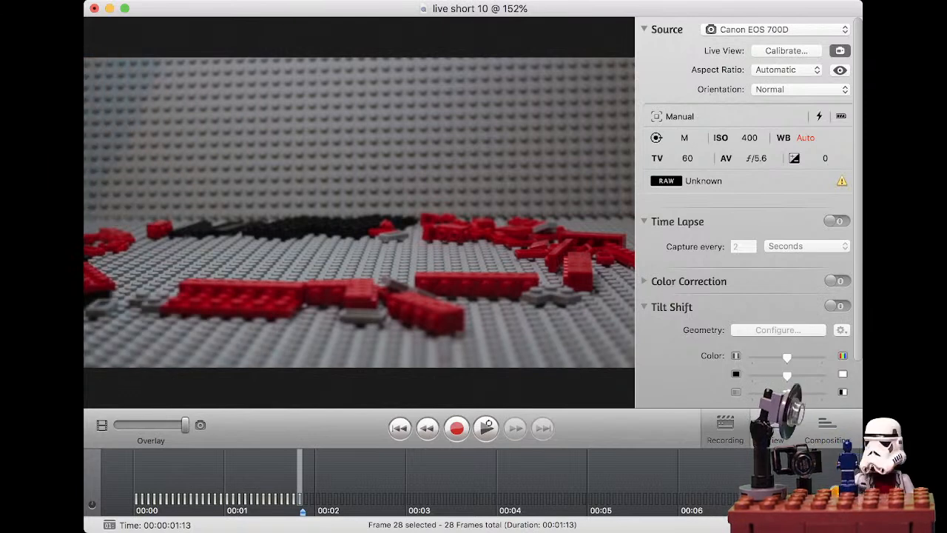
pyautogui.moveTo(185, 425)
pyautogui.mouseDown()
pyautogui.moveTo(117, 425)
pyautogui.moveTo(185, 424)
pyautogui.mouseUp()
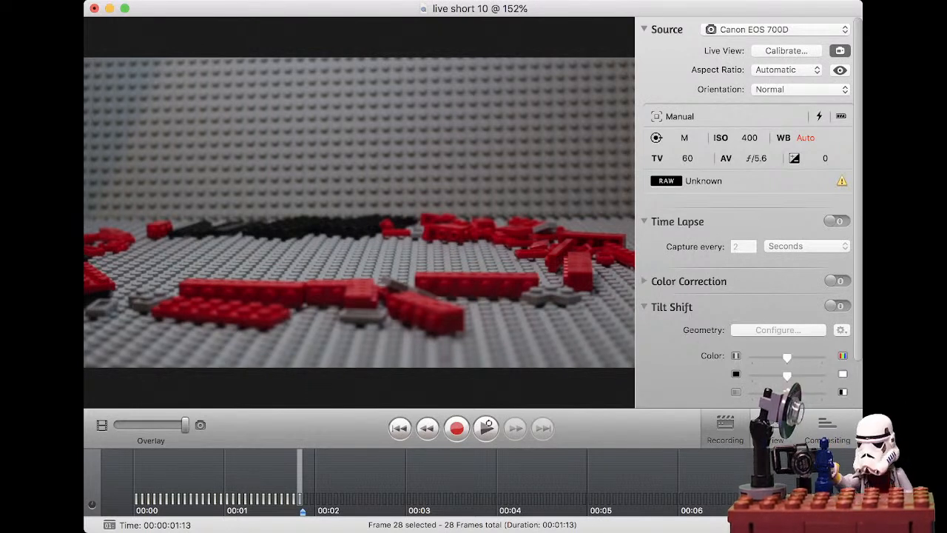
pyautogui.moveTo(185, 425); pyautogui.dragTo(140, 425)
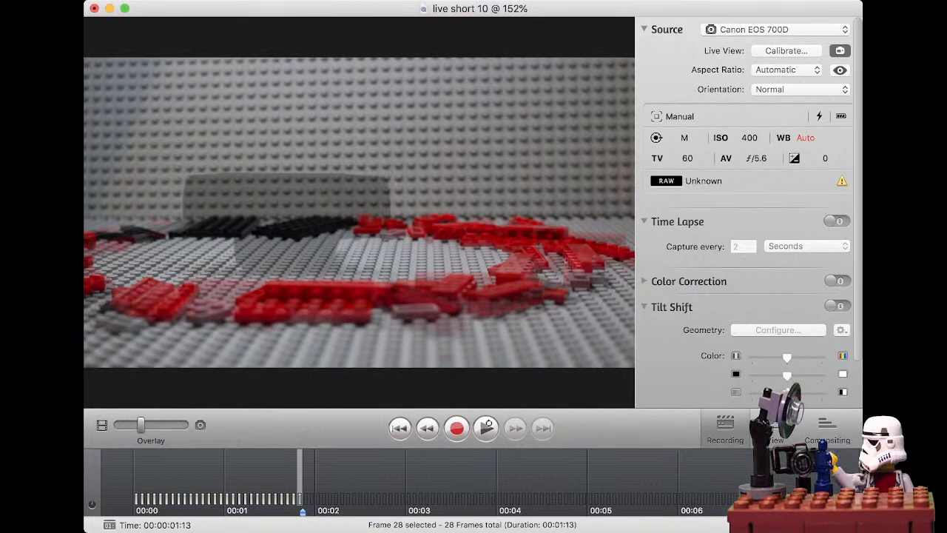
pyautogui.moveTo(141, 425); pyautogui.dragTo(185, 425)
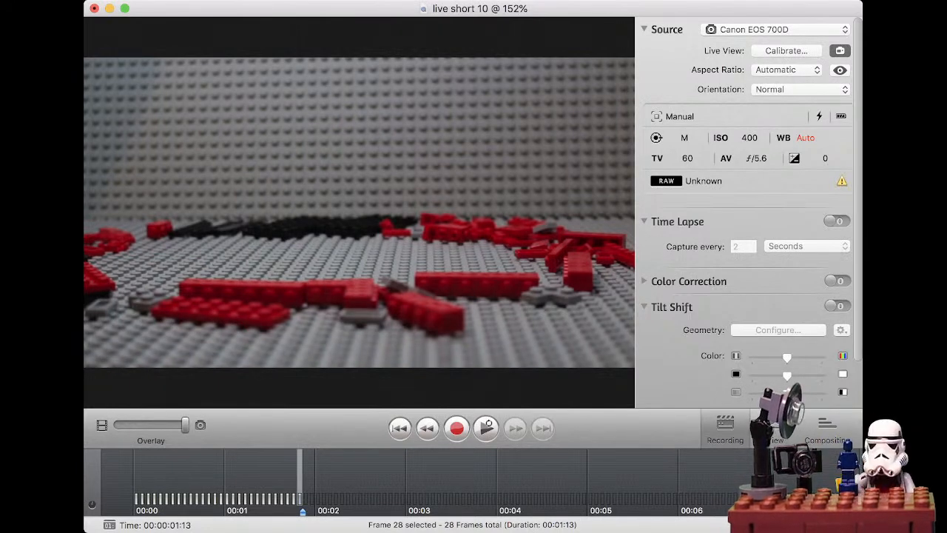
pyautogui.moveTo(185, 425); pyautogui.dragTo(156, 424)
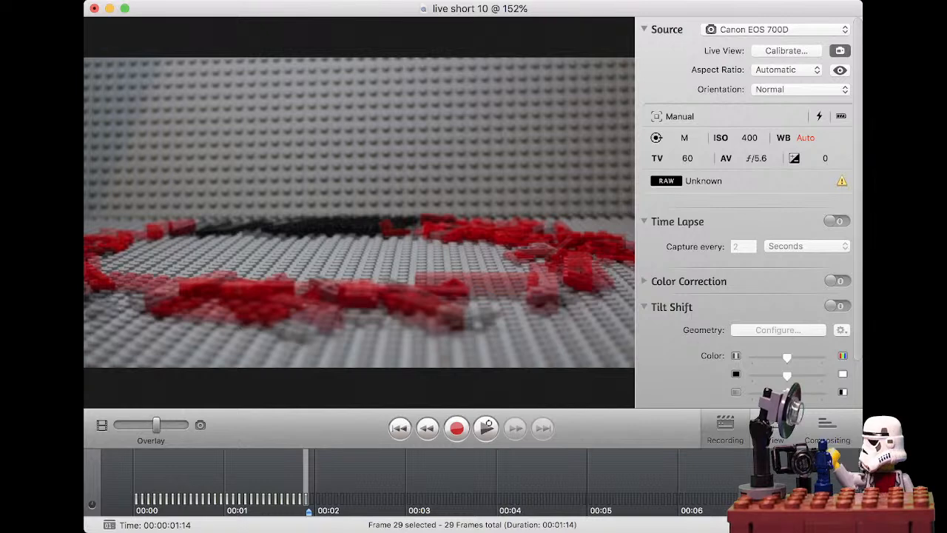
# Step: Compare frame 29 alone with the full live view, play back the movement, and capture frame 30
pyautogui.moveTo(156, 425); pyautogui.dragTo(117, 425)
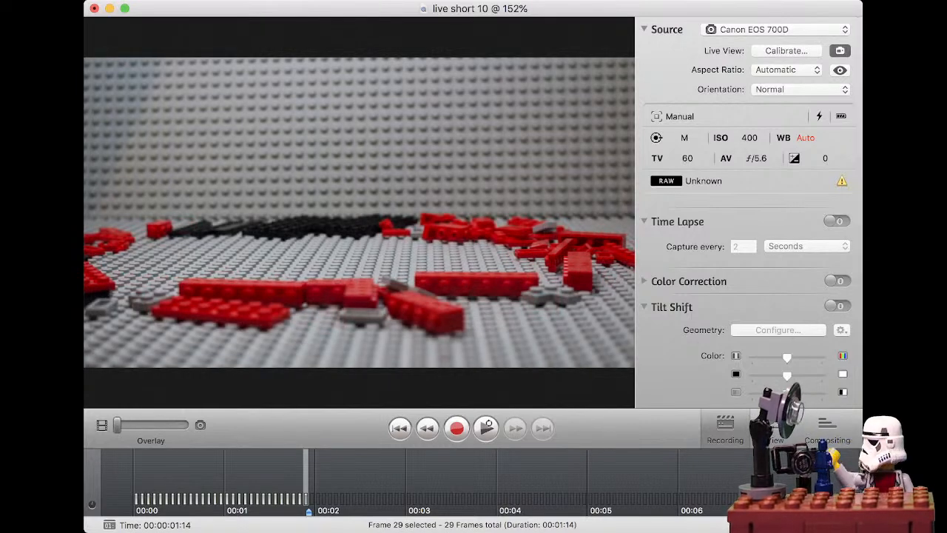
pyautogui.moveTo(117, 425); pyautogui.dragTo(185, 425)
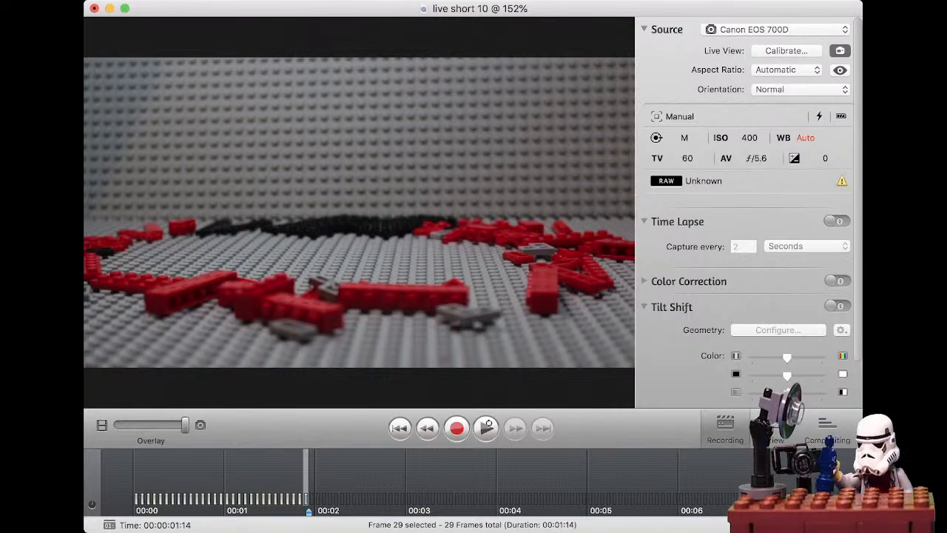
pyautogui.click(487, 427)
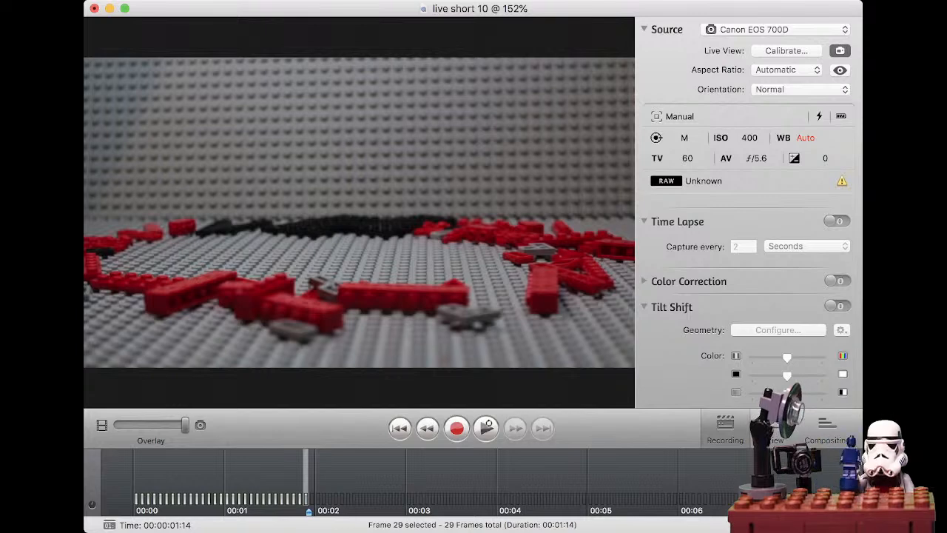
pyautogui.click(486, 427)
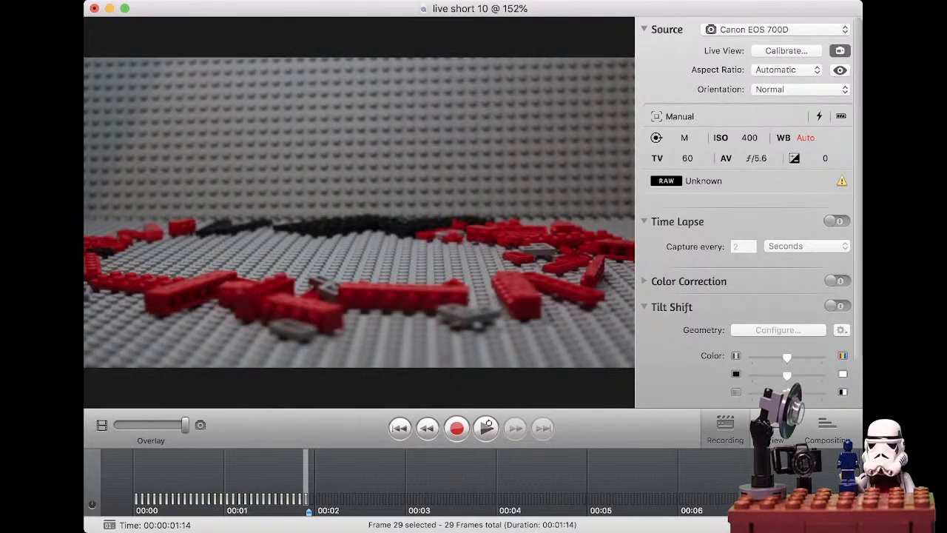
pyautogui.press('Return')
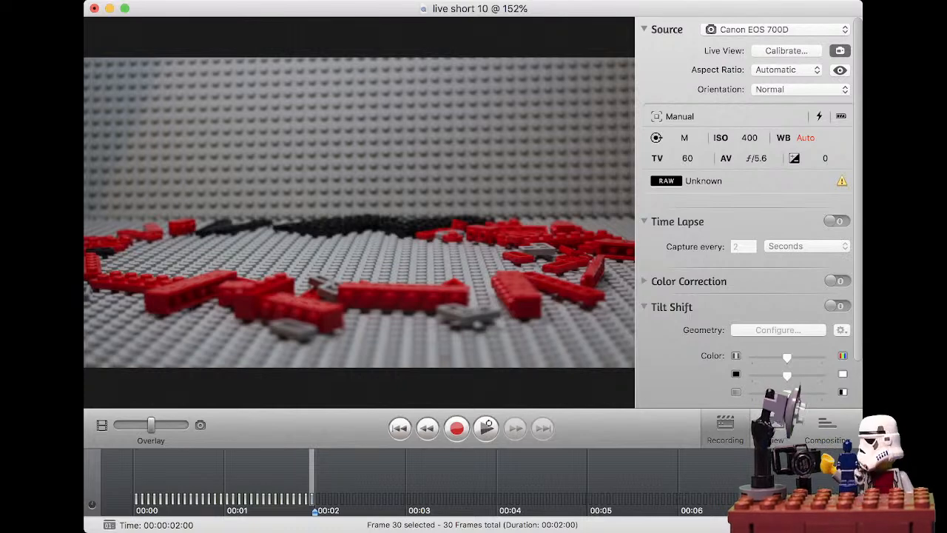
# Step: Arrange the red and grey bricks at full live view, play back the movement, and capture frame 31
pyautogui.moveTo(145, 425)
pyautogui.mouseDown()
pyautogui.moveTo(118, 425)
pyautogui.moveTo(184, 425)
pyautogui.moveTo(144, 425)
pyautogui.mouseUp()
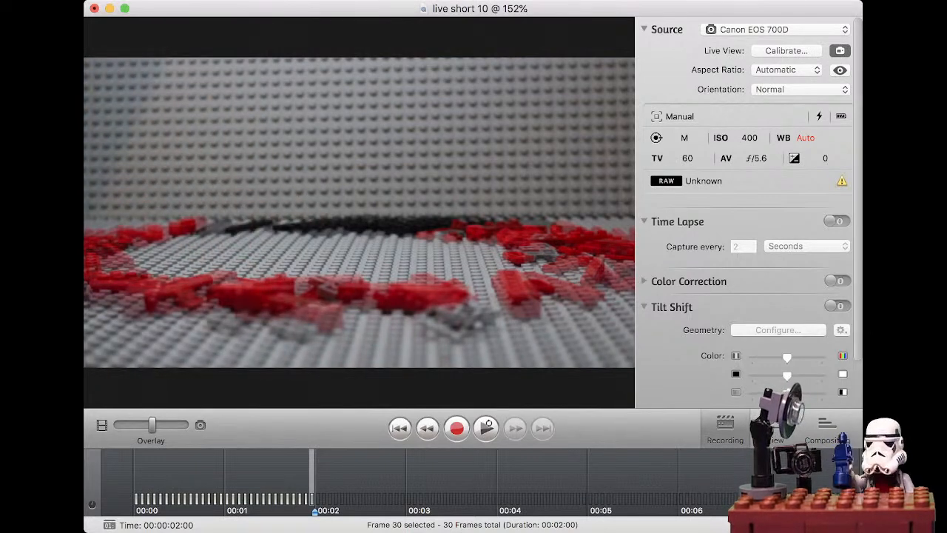
pyautogui.moveTo(153, 425); pyautogui.dragTo(185, 424)
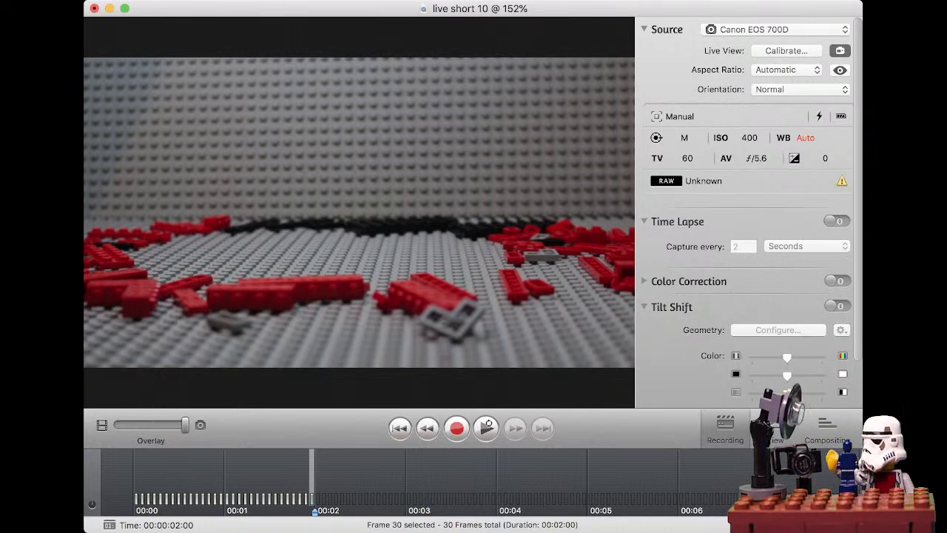
pyautogui.moveTo(185, 425)
pyautogui.mouseDown()
pyautogui.moveTo(117, 425)
pyautogui.moveTo(185, 424)
pyautogui.mouseUp()
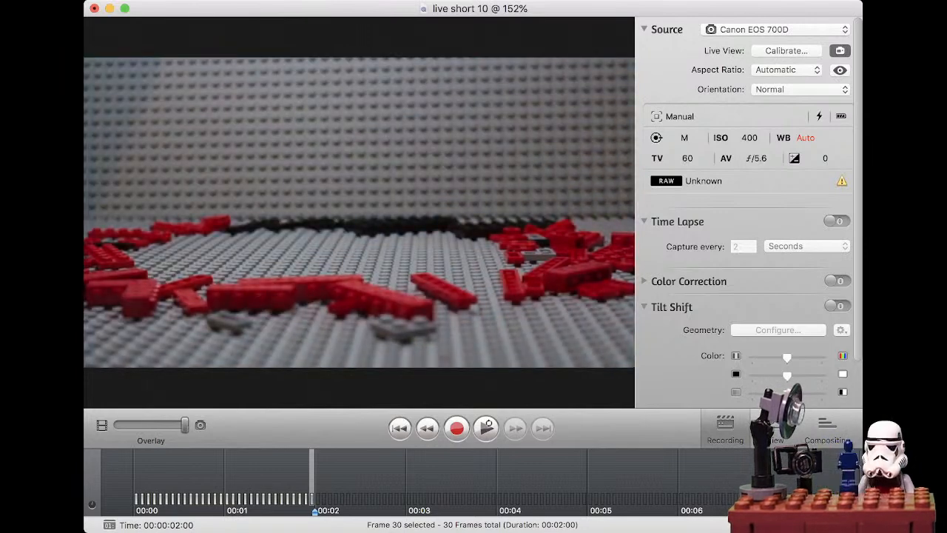
pyautogui.moveTo(185, 425)
pyautogui.mouseDown()
pyautogui.moveTo(121, 425)
pyautogui.moveTo(184, 425)
pyautogui.mouseUp()
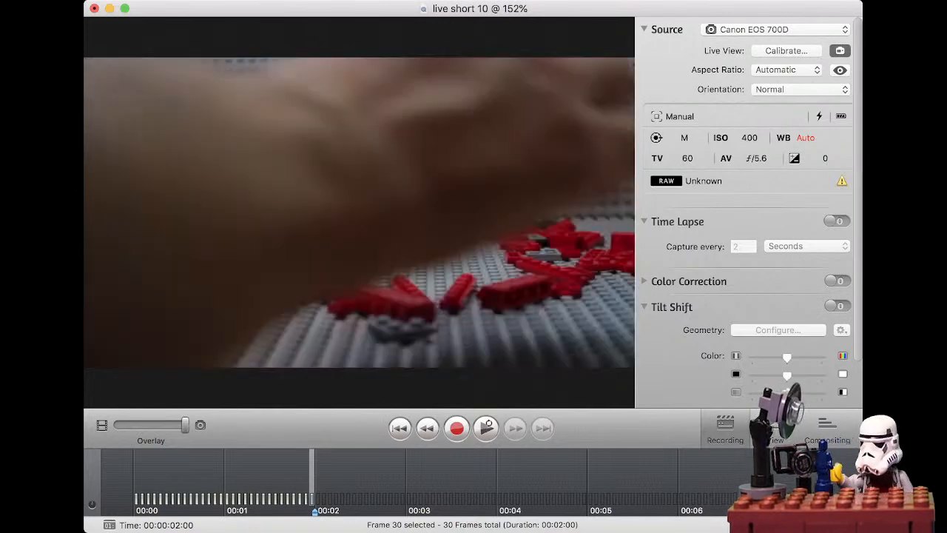
pyautogui.click(487, 427)
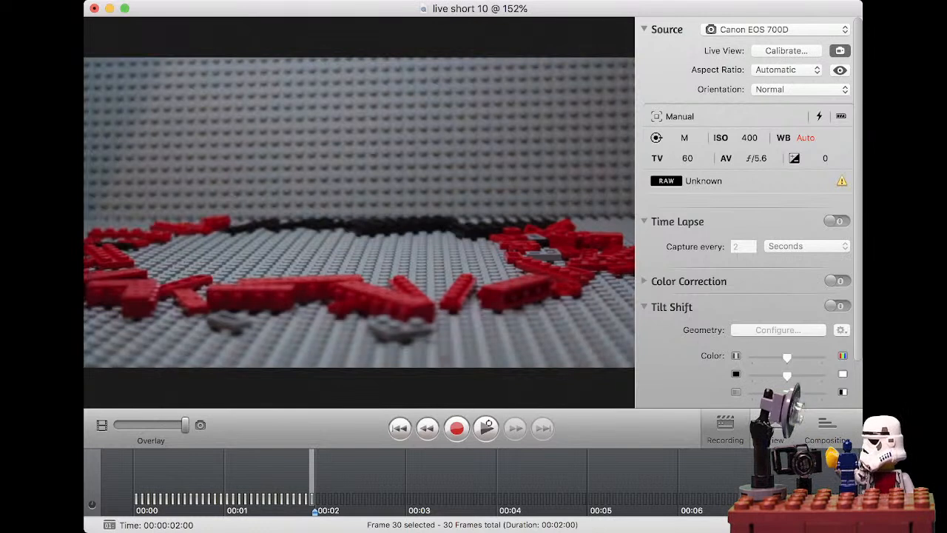
pyautogui.press('Return')
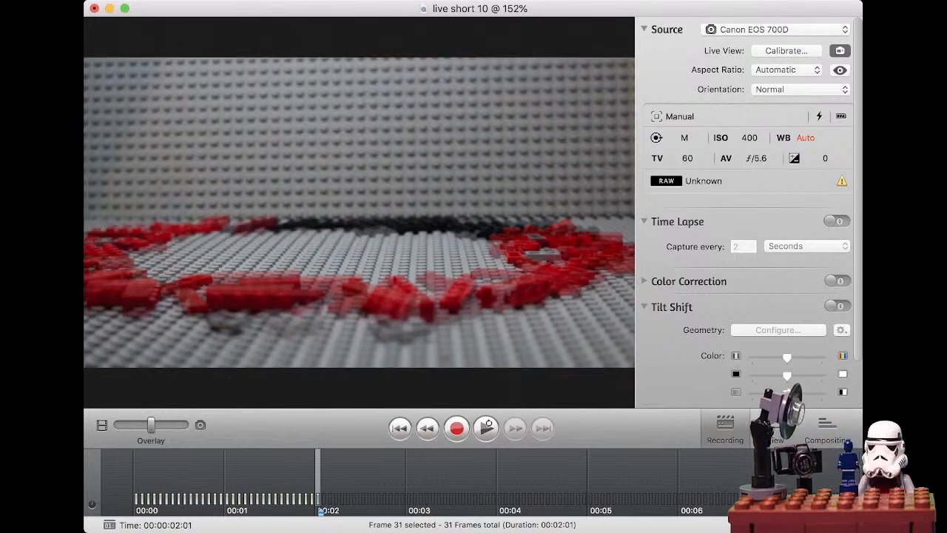
# Step: Check the bricks against frame 31 with the blended overlay and full live view, capture frame 32, and play back the sequence
pyautogui.moveTo(151, 424); pyautogui.dragTo(185, 425)
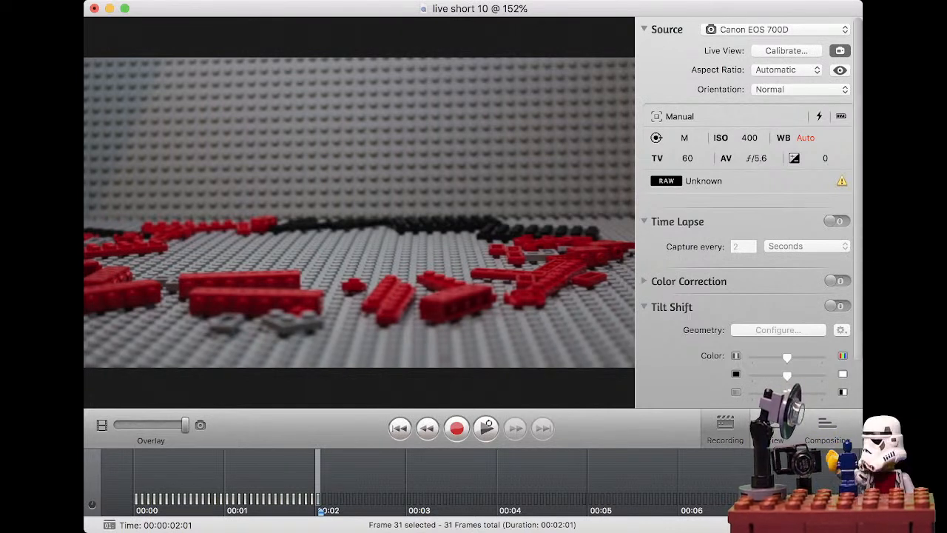
pyautogui.moveTo(185, 425); pyautogui.dragTo(155, 425)
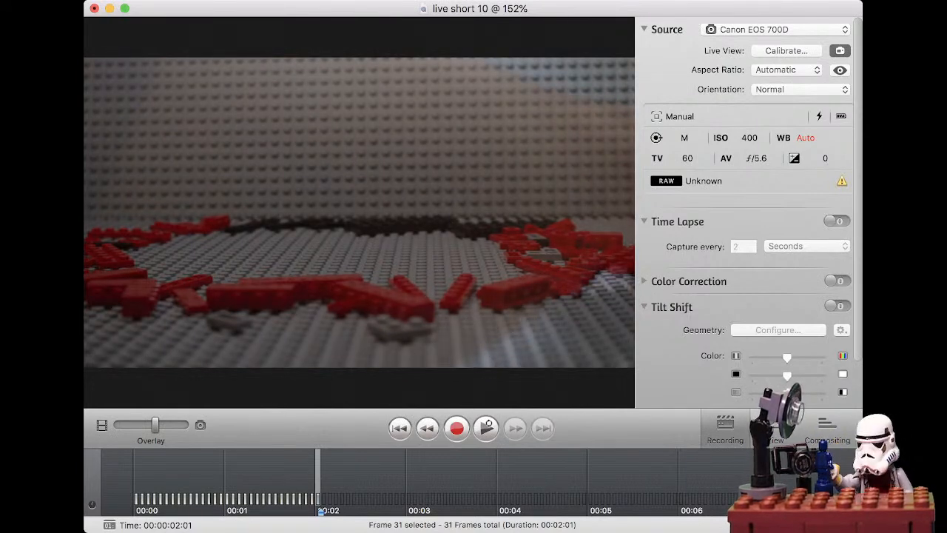
pyautogui.moveTo(155, 425); pyautogui.dragTo(185, 425)
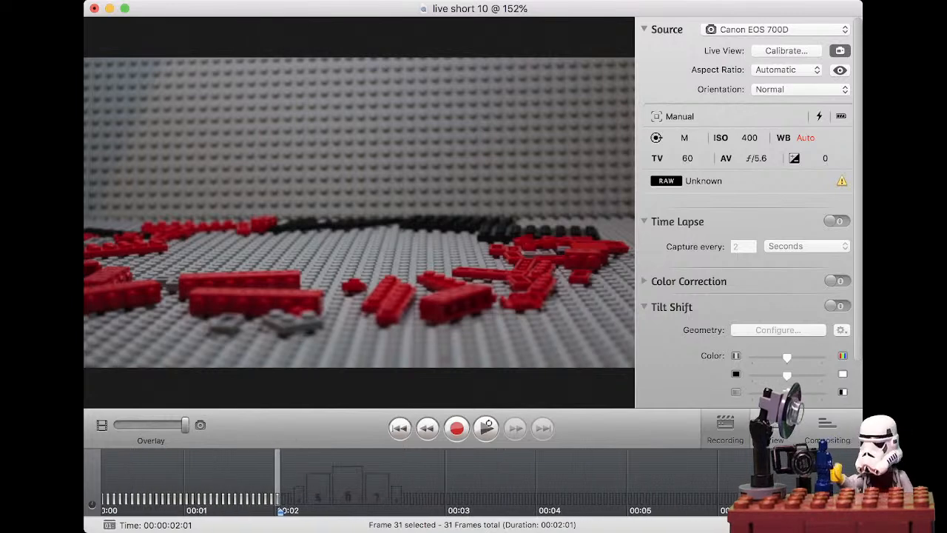
pyautogui.moveTo(185, 425)
pyautogui.mouseDown()
pyautogui.moveTo(125, 425)
pyautogui.moveTo(185, 424)
pyautogui.mouseUp()
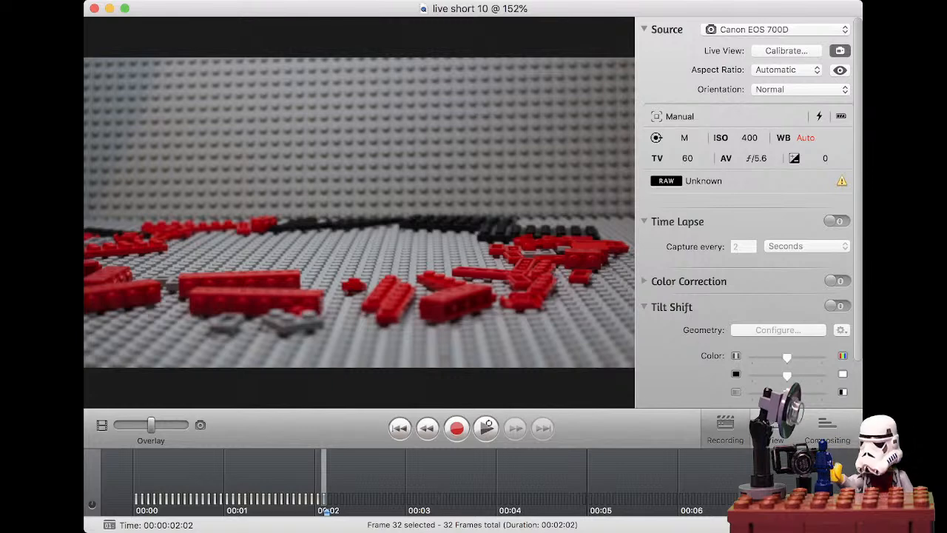
pyautogui.click(487, 427)
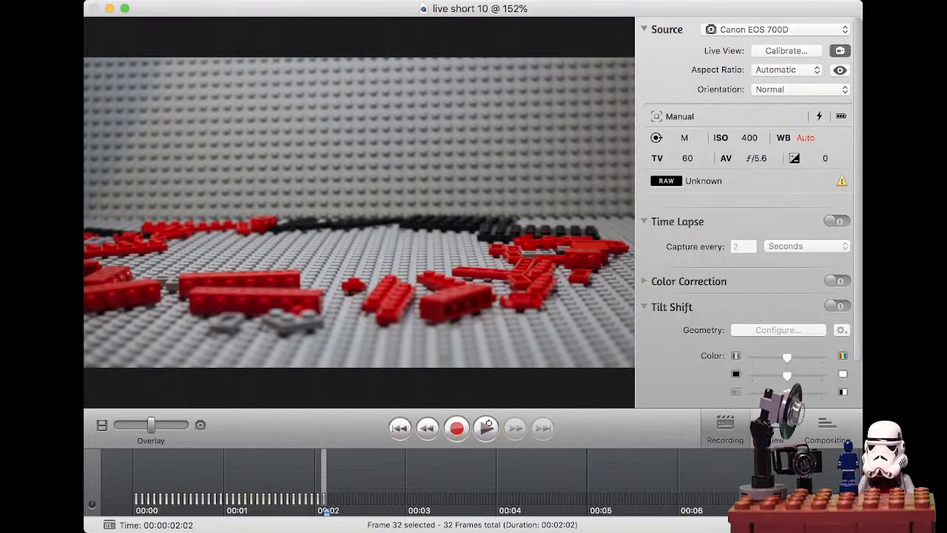
pyautogui.click(487, 427)
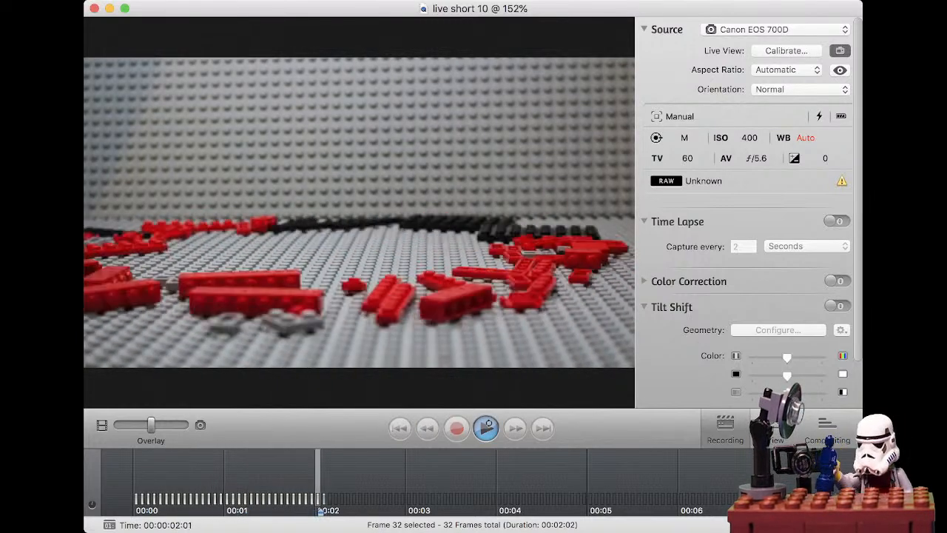
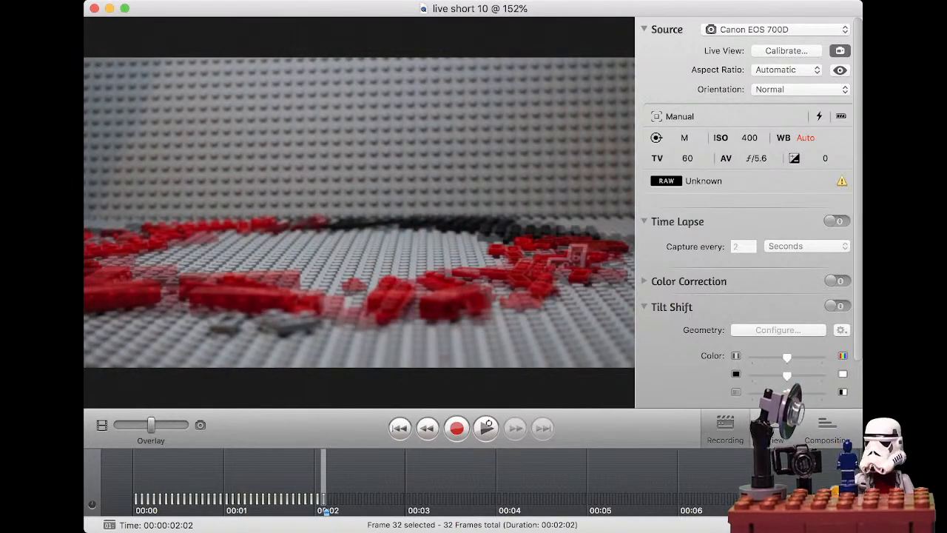
# Step: Compare the rearranged red and grey bricks with frame 32 using full live view and the blended overlay, and capture frame 33
pyautogui.moveTo(151, 425); pyautogui.dragTo(185, 425)
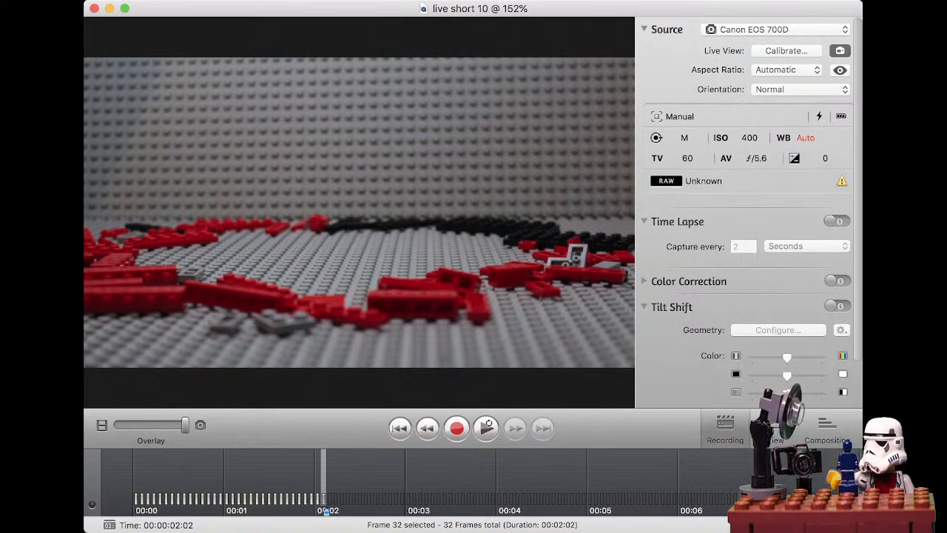
pyautogui.moveTo(185, 425)
pyautogui.mouseDown()
pyautogui.moveTo(117, 425)
pyautogui.moveTo(185, 425)
pyautogui.mouseUp()
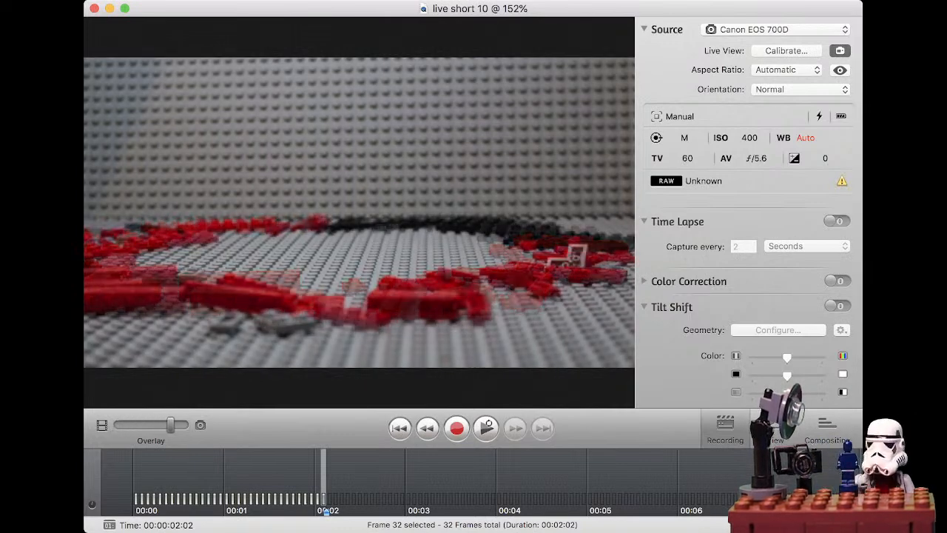
pyautogui.moveTo(185, 425)
pyautogui.mouseDown()
pyautogui.moveTo(117, 424)
pyautogui.moveTo(185, 425)
pyautogui.mouseUp()
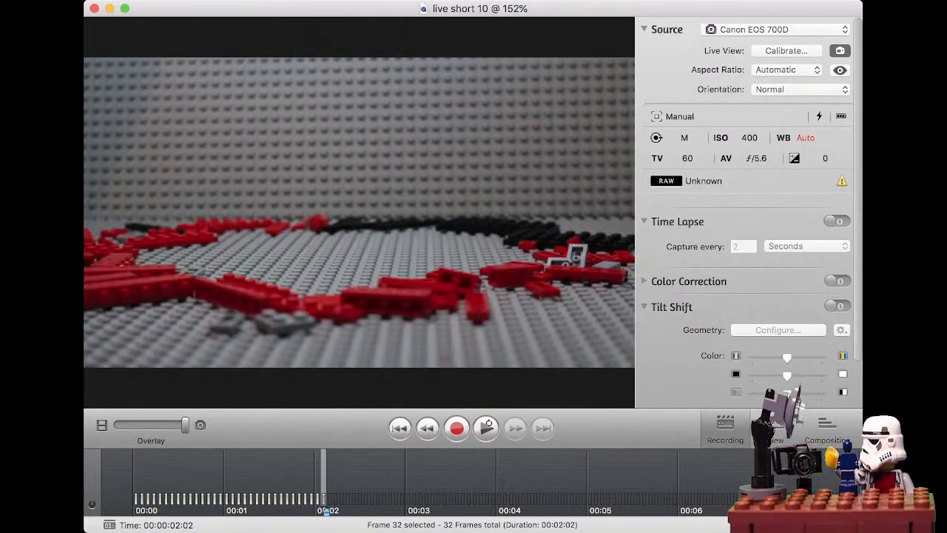
pyautogui.moveTo(185, 425)
pyautogui.mouseDown()
pyautogui.moveTo(117, 424)
pyautogui.moveTo(185, 425)
pyautogui.mouseUp()
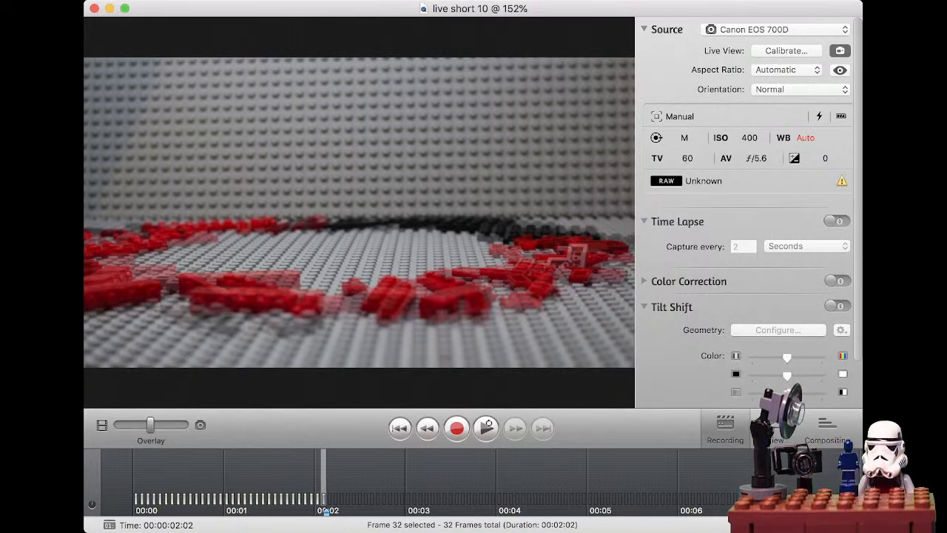
pyautogui.moveTo(151, 425)
pyautogui.mouseDown()
pyautogui.moveTo(119, 424)
pyautogui.moveTo(182, 425)
pyautogui.moveTo(117, 425)
pyautogui.moveTo(184, 425)
pyautogui.moveTo(118, 424)
pyautogui.moveTo(167, 425)
pyautogui.mouseUp()
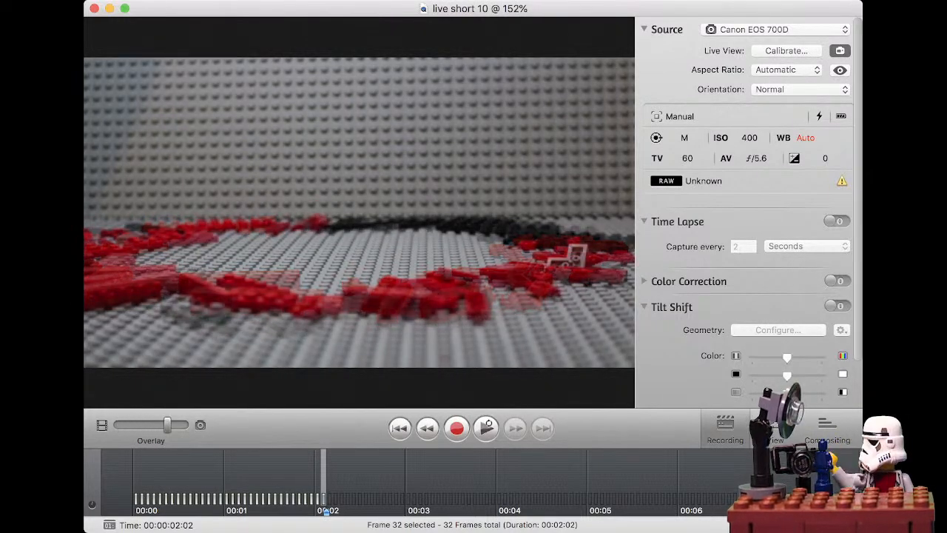
pyautogui.press('Return')
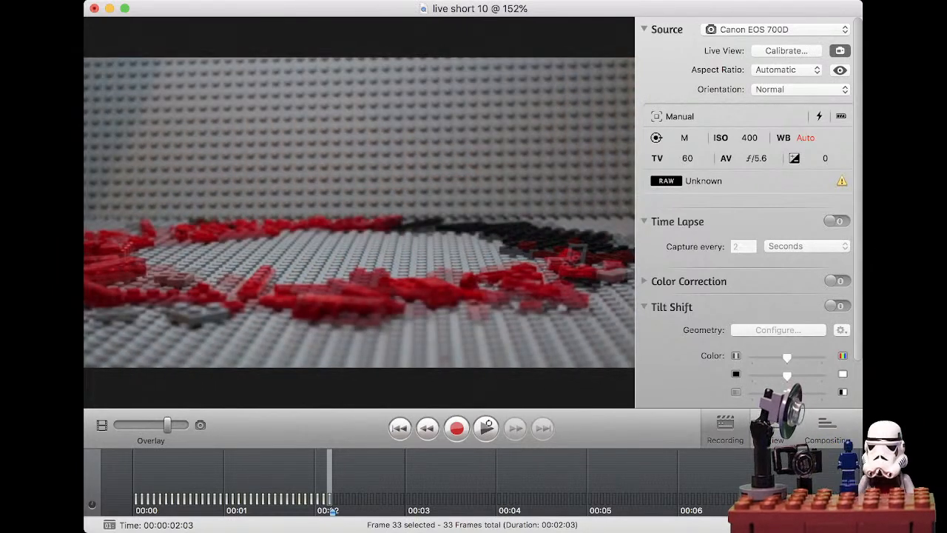
# Step: Flip between frame 33 and the full live view to judge the brick movement, and capture frame 34
pyautogui.moveTo(168, 425)
pyautogui.mouseDown()
pyautogui.moveTo(116, 425)
pyautogui.moveTo(185, 425)
pyautogui.mouseUp()
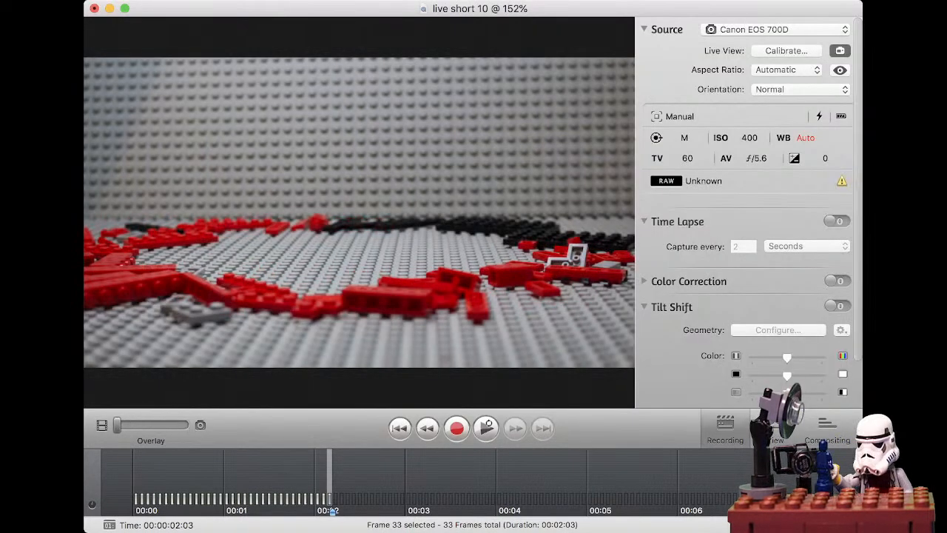
pyautogui.moveTo(185, 425)
pyautogui.mouseDown()
pyautogui.moveTo(117, 425)
pyautogui.moveTo(185, 424)
pyautogui.mouseUp()
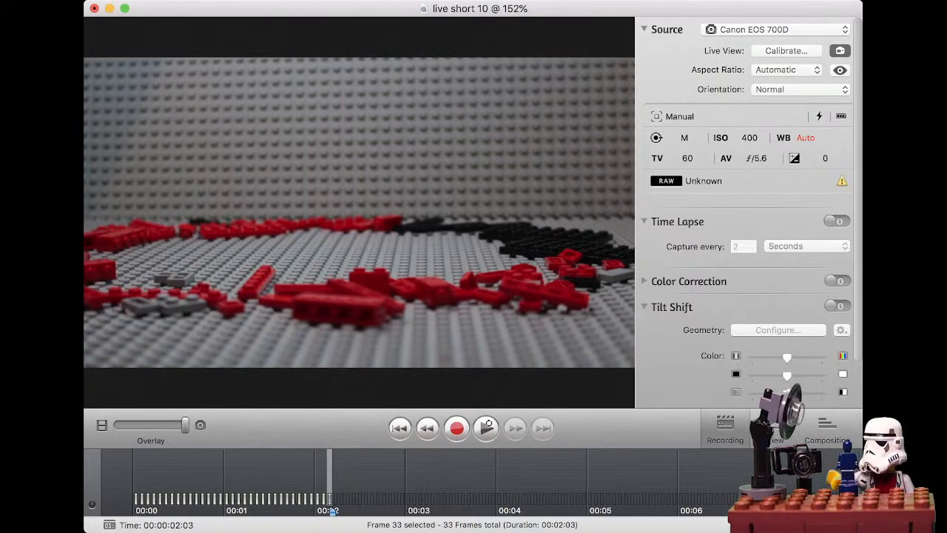
pyautogui.press('Down')
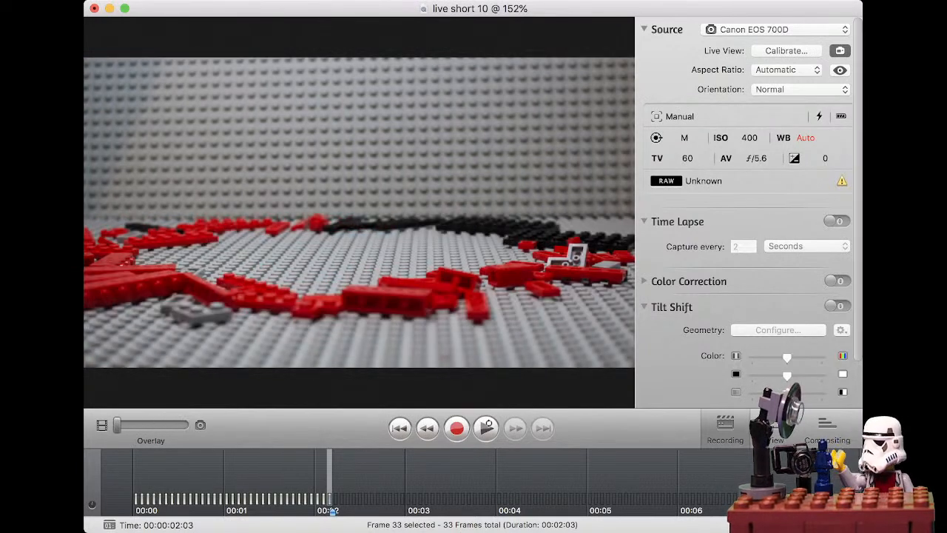
pyautogui.press('Up')
pyautogui.press('Down')
pyautogui.press('Up')
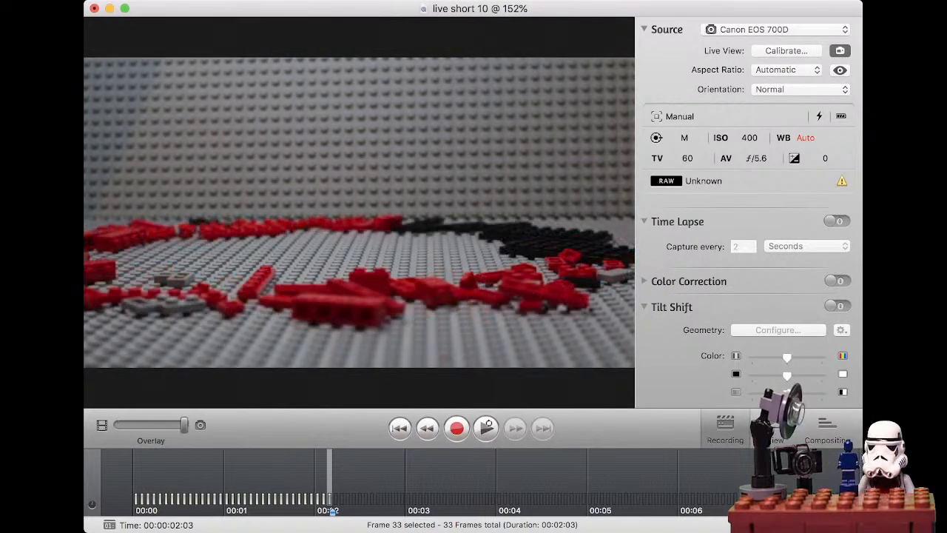
pyautogui.press('Down')
pyautogui.press('Up')
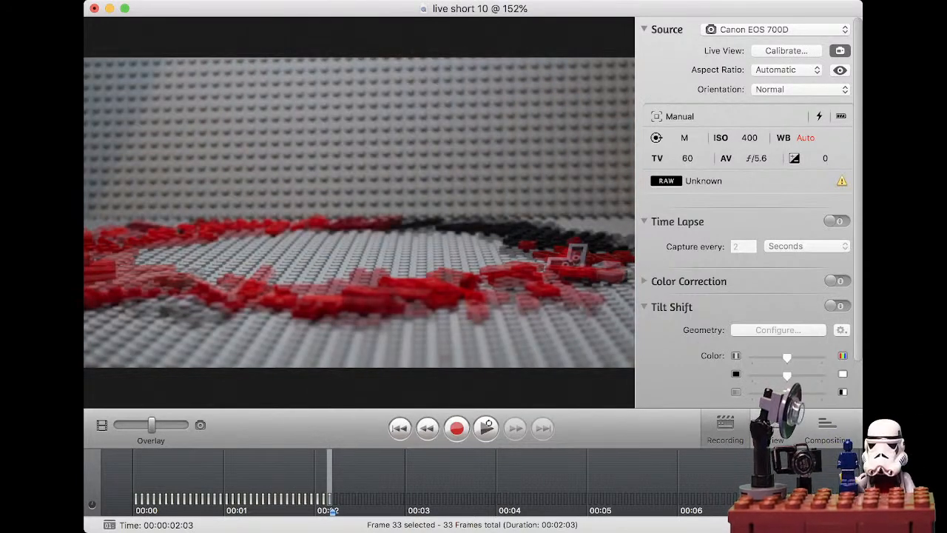
pyautogui.press('Return')
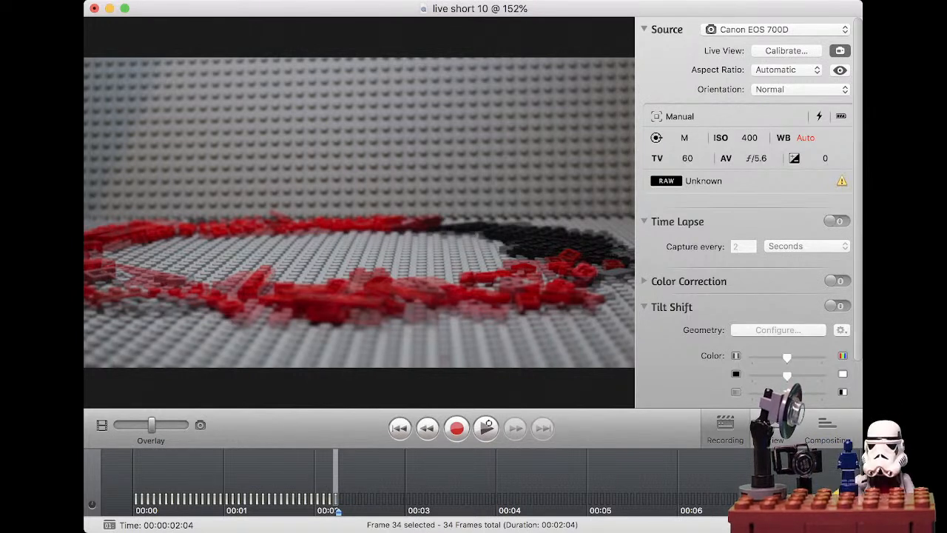
# Step: Arrange the red and black bricks at full live view, check them against frame 34 with the blended overlay, and capture frame 35
pyautogui.moveTo(151, 425); pyautogui.dragTo(184, 424)
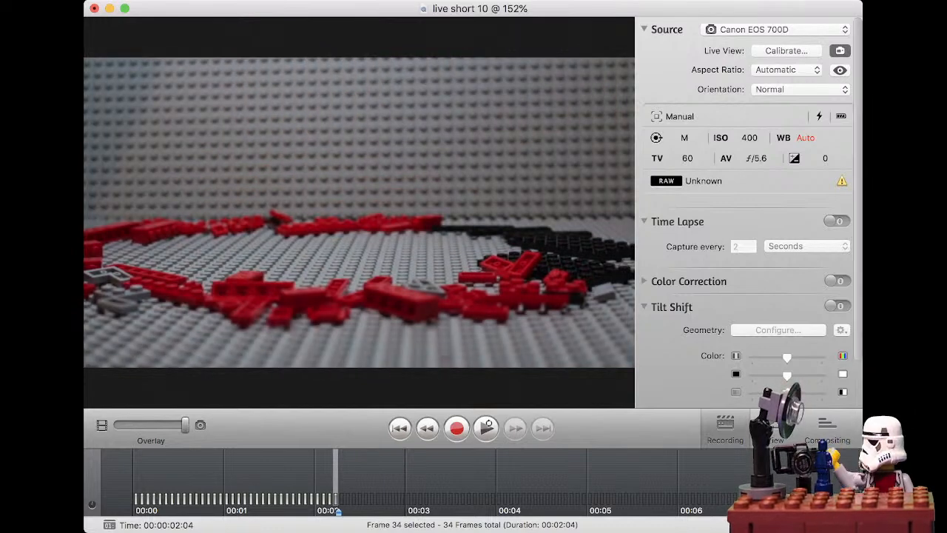
pyautogui.moveTo(185, 424)
pyautogui.mouseDown()
pyautogui.moveTo(118, 425)
pyautogui.moveTo(185, 425)
pyautogui.mouseUp()
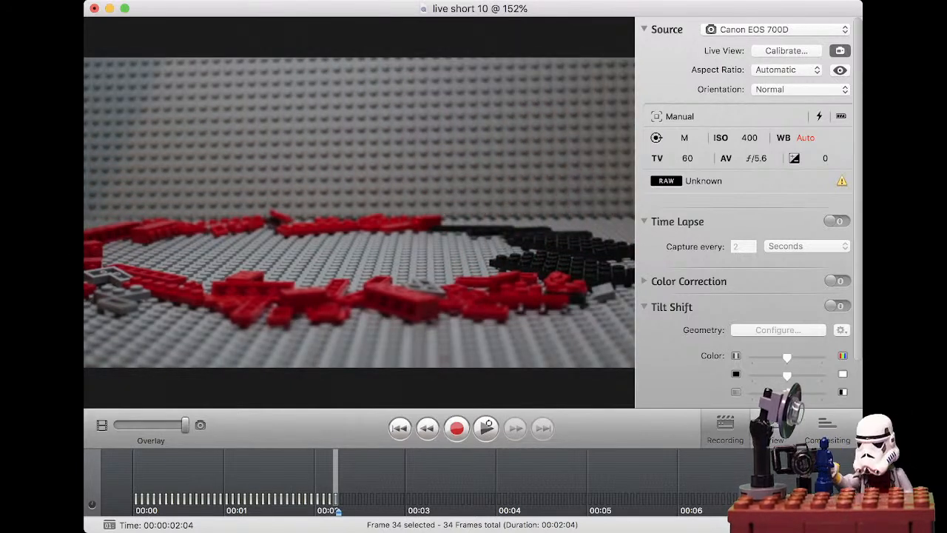
pyautogui.moveTo(185, 424)
pyautogui.mouseDown()
pyautogui.moveTo(118, 425)
pyautogui.moveTo(185, 424)
pyautogui.mouseUp()
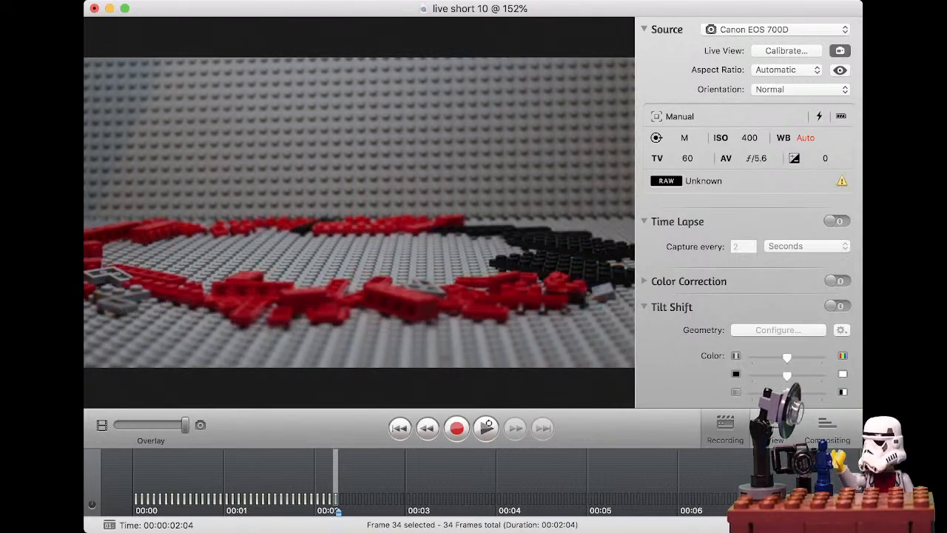
pyautogui.moveTo(185, 424); pyautogui.dragTo(153, 425)
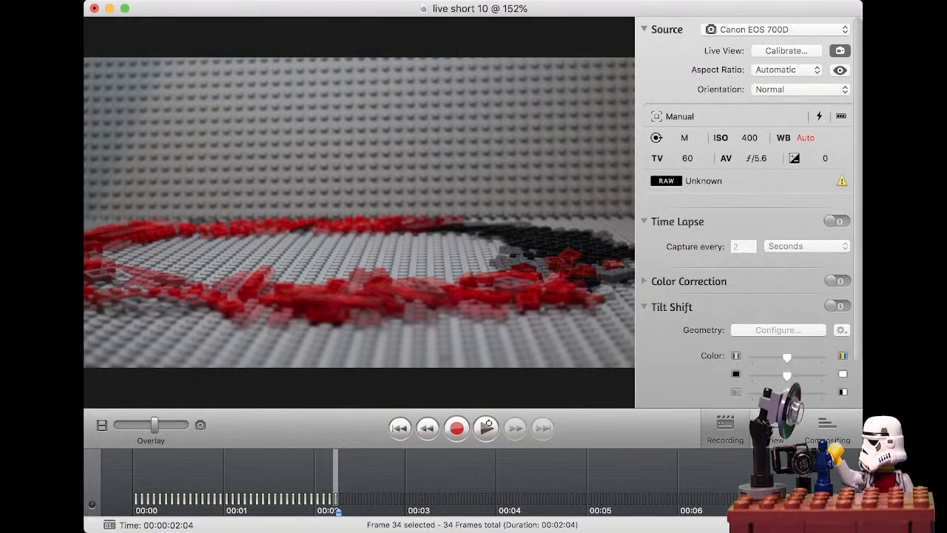
pyautogui.press('Return')
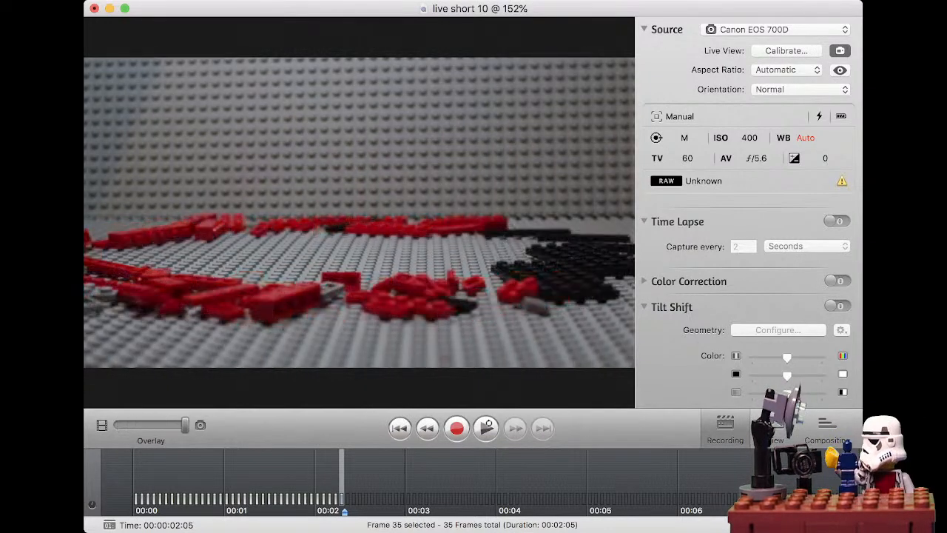
# Step: Check each new brick arrangement with the overlay at full live view or blended, and capture frames 36 and 37
pyautogui.moveTo(185, 424)
pyautogui.mouseDown()
pyautogui.moveTo(117, 425)
pyautogui.moveTo(182, 425)
pyautogui.mouseUp()
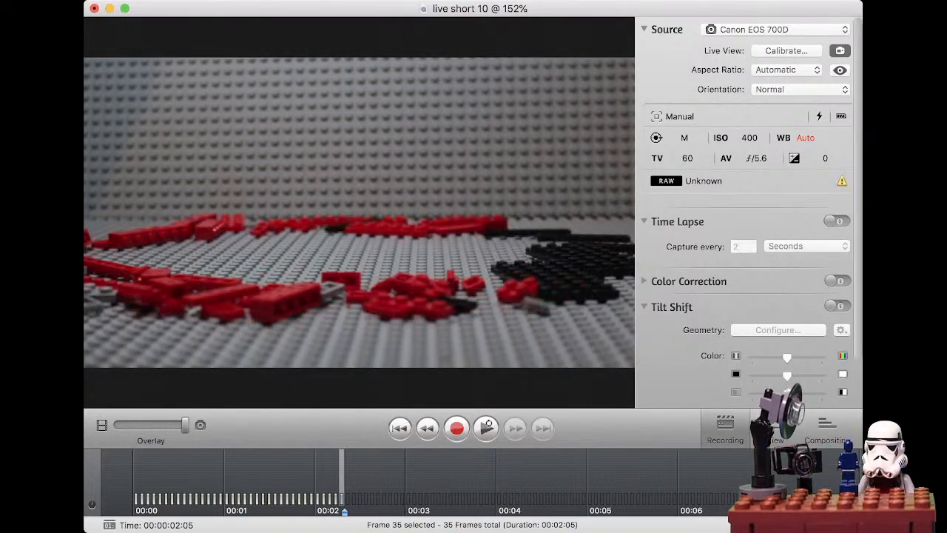
pyautogui.moveTo(185, 425); pyautogui.dragTo(152, 425)
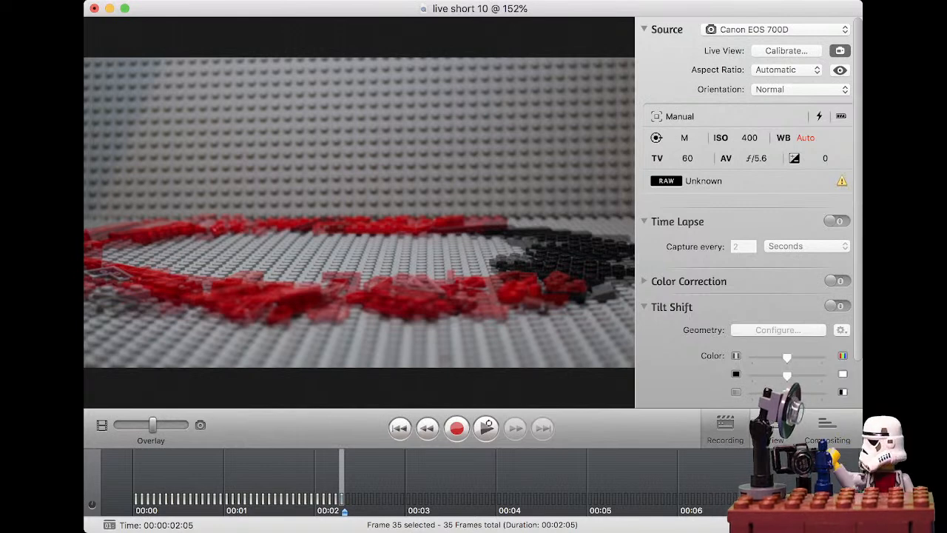
pyautogui.press('Return')
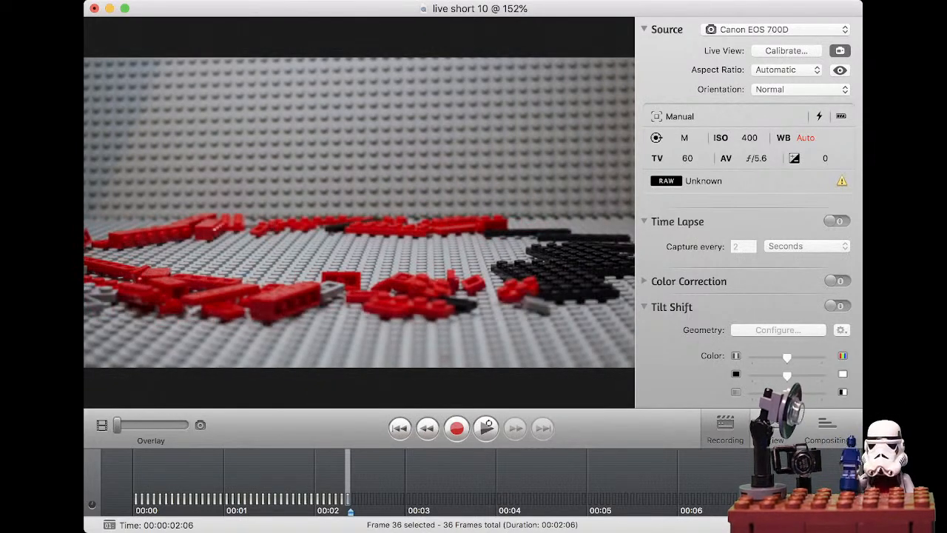
pyautogui.moveTo(117, 425); pyautogui.dragTo(186, 425)
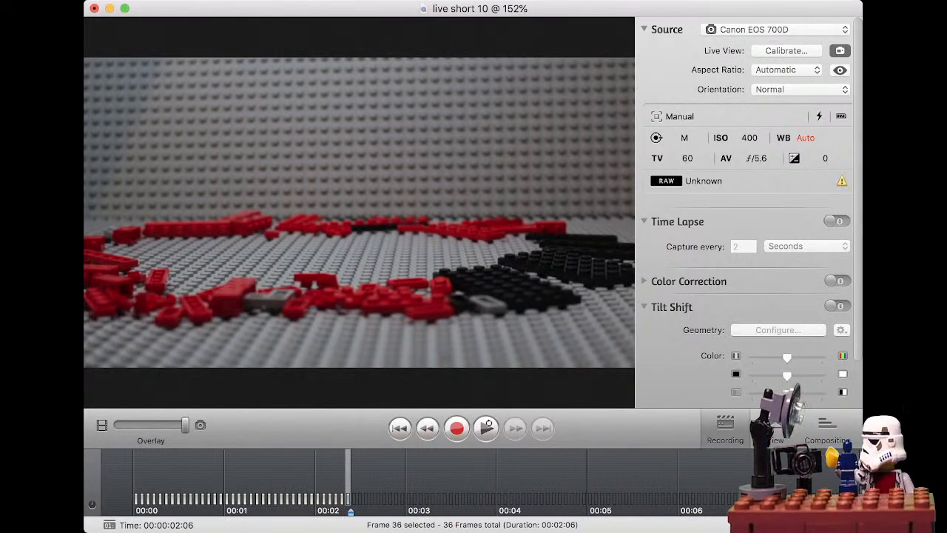
pyautogui.press('Return')
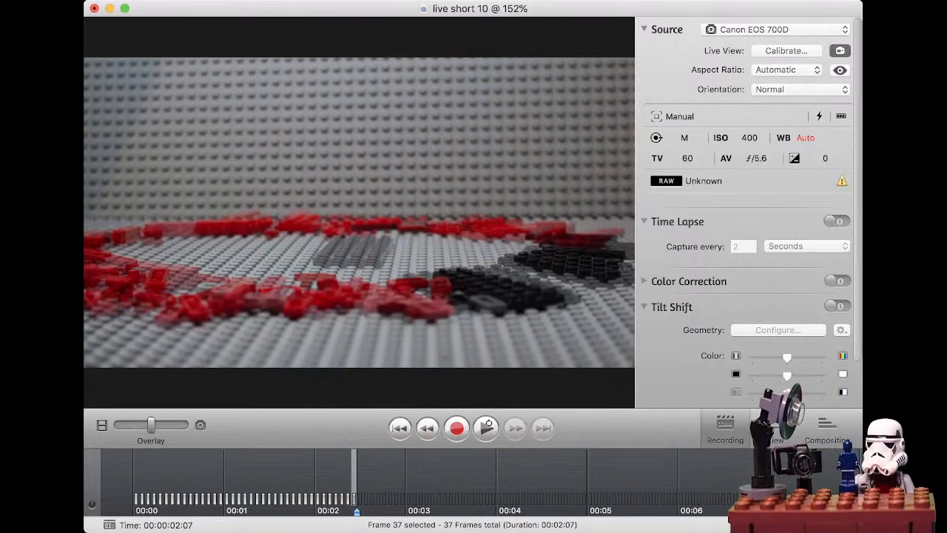
# Step: Compare the repositioned black plates with frame 37 by shifting the overlay between the captured frame, a blend and full live view, and capture frame 38
pyautogui.moveTo(151, 425); pyautogui.dragTo(184, 425)
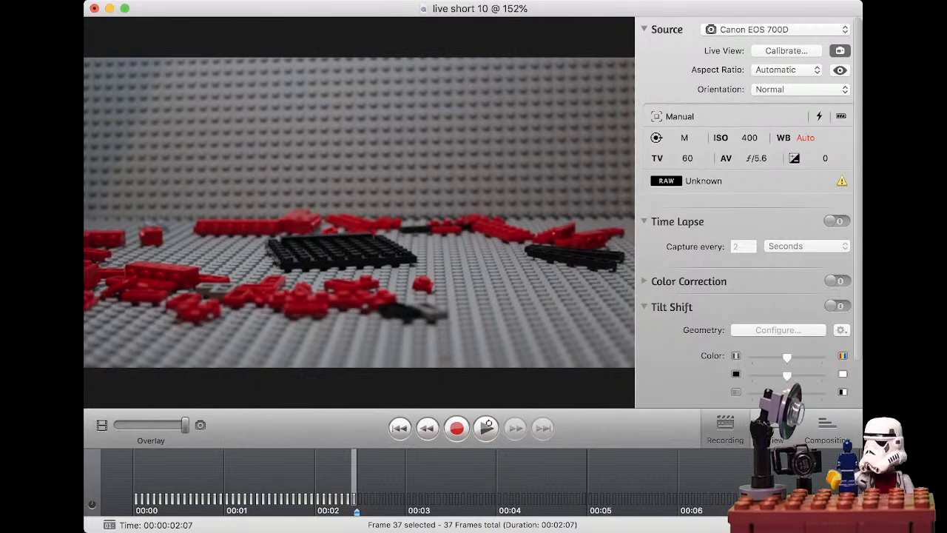
pyautogui.moveTo(185, 425); pyautogui.dragTo(117, 425)
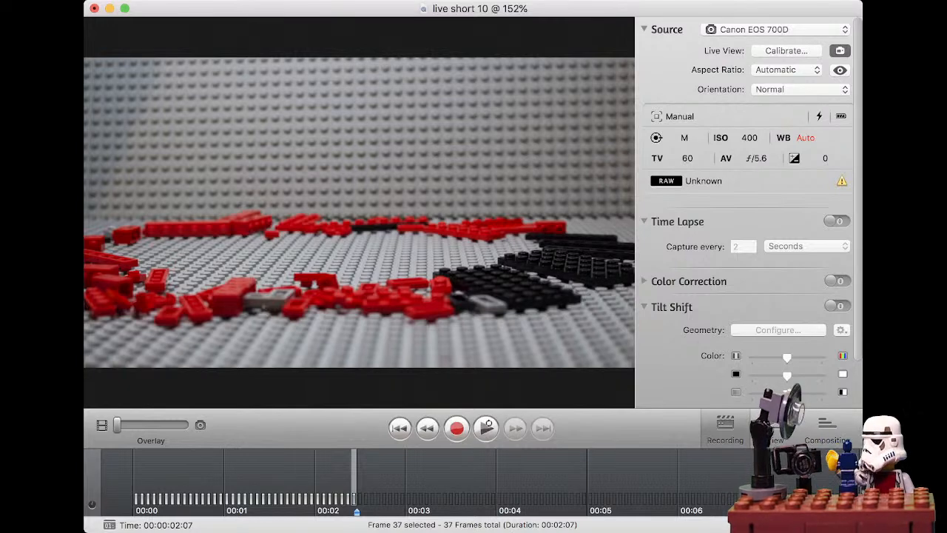
pyautogui.moveTo(117, 425); pyautogui.dragTo(173, 425)
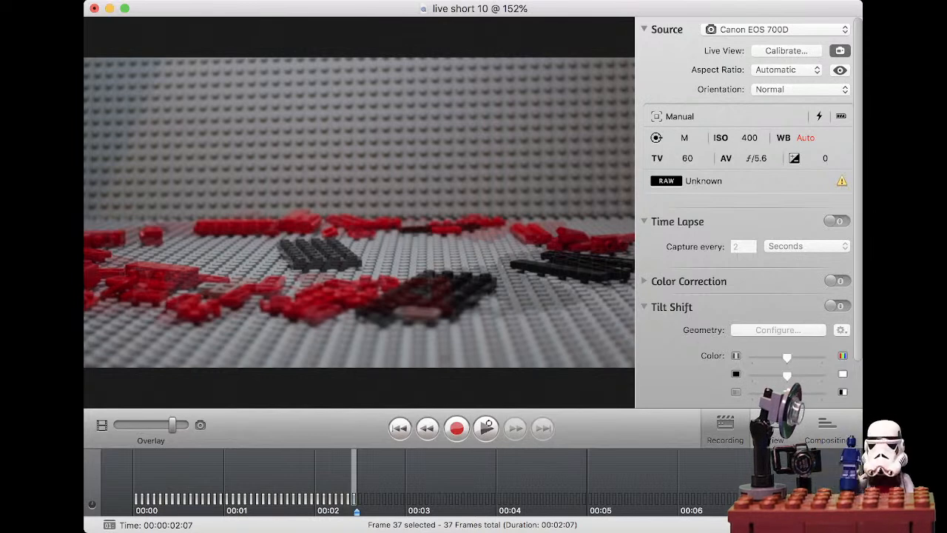
pyautogui.moveTo(172, 425); pyautogui.dragTo(132, 425)
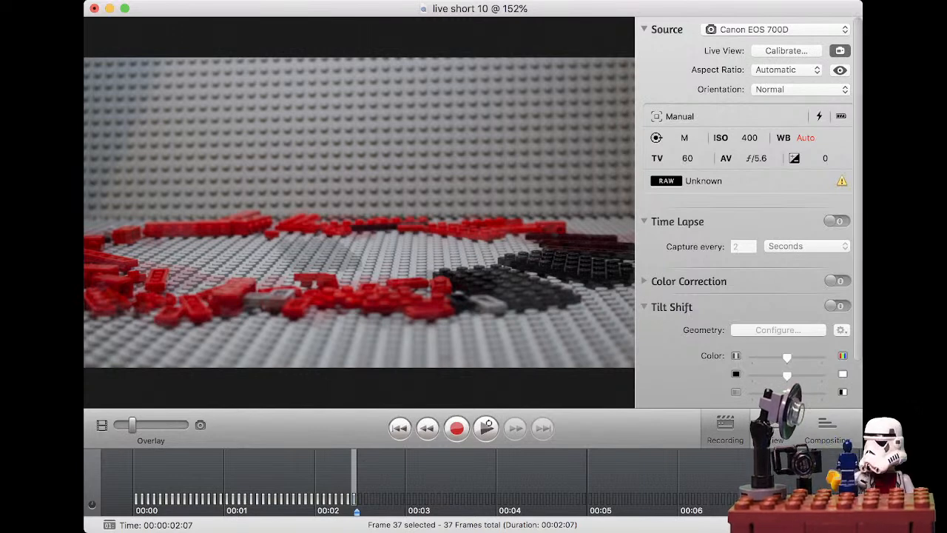
pyautogui.moveTo(133, 425); pyautogui.dragTo(184, 425)
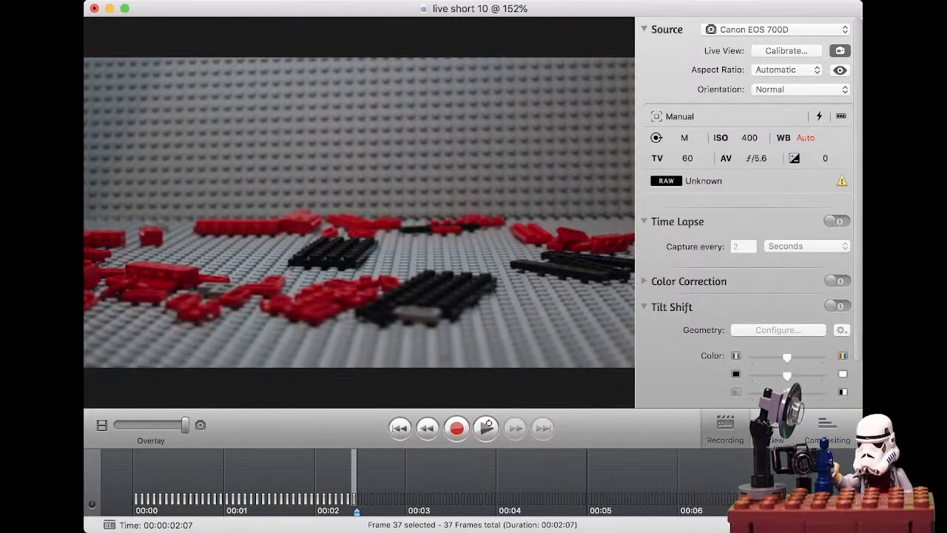
pyautogui.press('space')
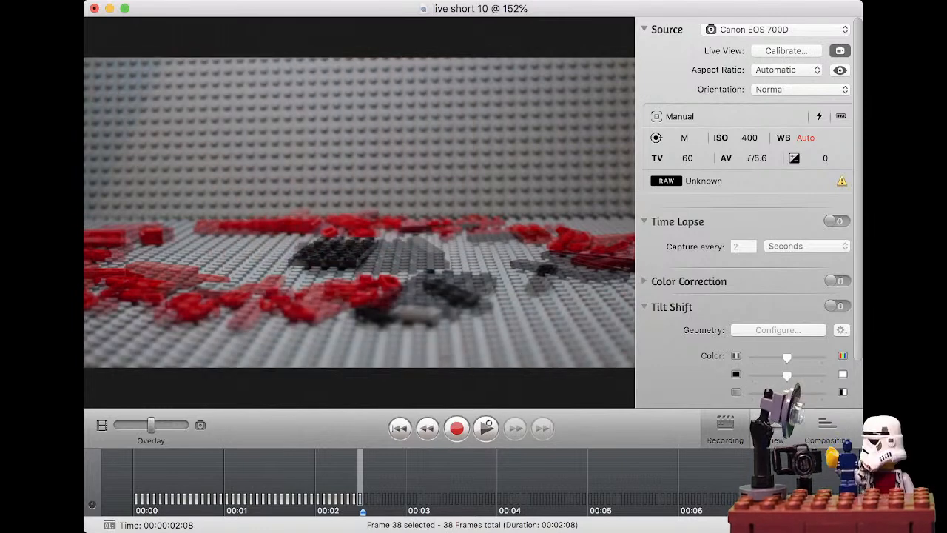
# Step: Check the black plate and loose bricks at full live view, capture frame 39, and flip through the images to judge the movement
pyautogui.moveTo(151, 424); pyautogui.dragTo(185, 424)
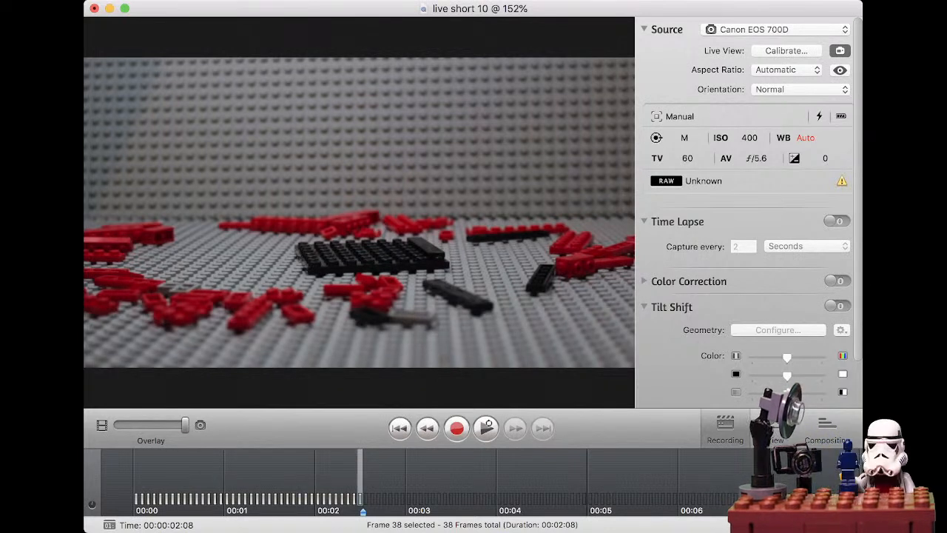
pyautogui.press('Return')
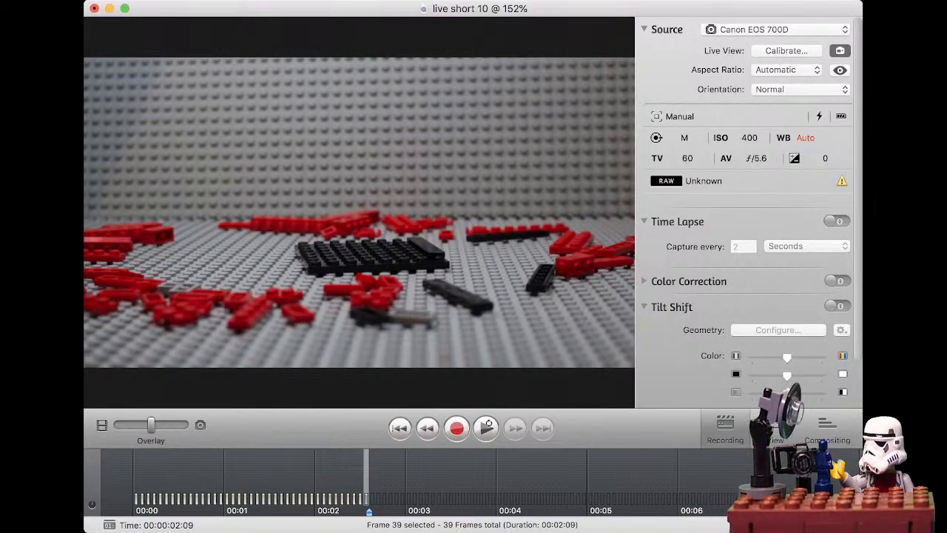
pyautogui.press('Left')
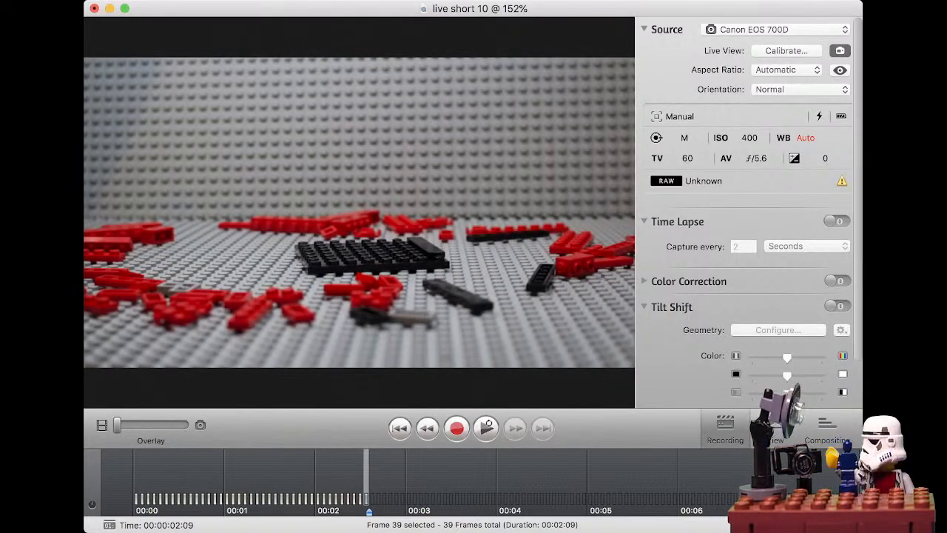
pyautogui.press('Left')
pyautogui.press('Right')
pyautogui.press('Left')
pyautogui.press('Right')
pyautogui.press('Right')
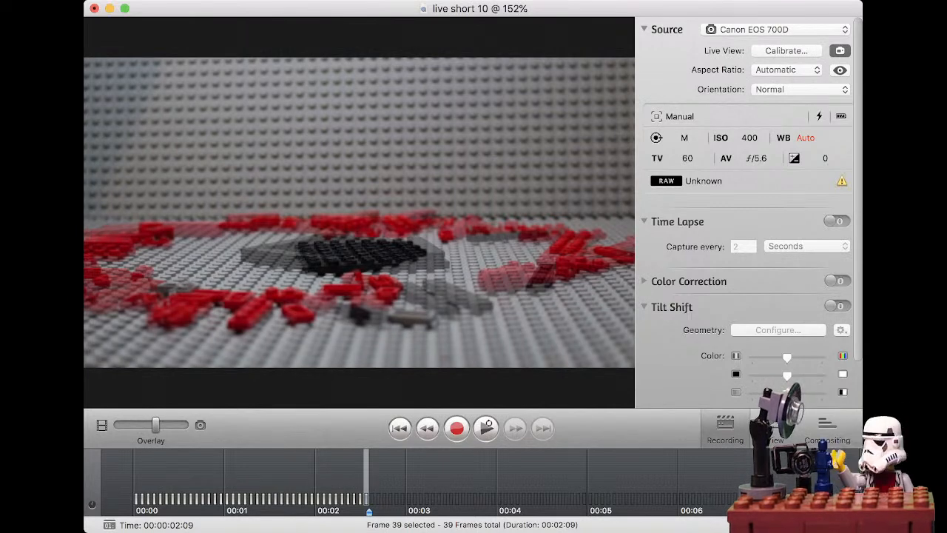
# Step: Compare the repositioned black plates with frame 39 by shifting the overlay between a blend and full live view, and capture frame 40
pyautogui.moveTo(155, 425); pyautogui.dragTo(175, 425)
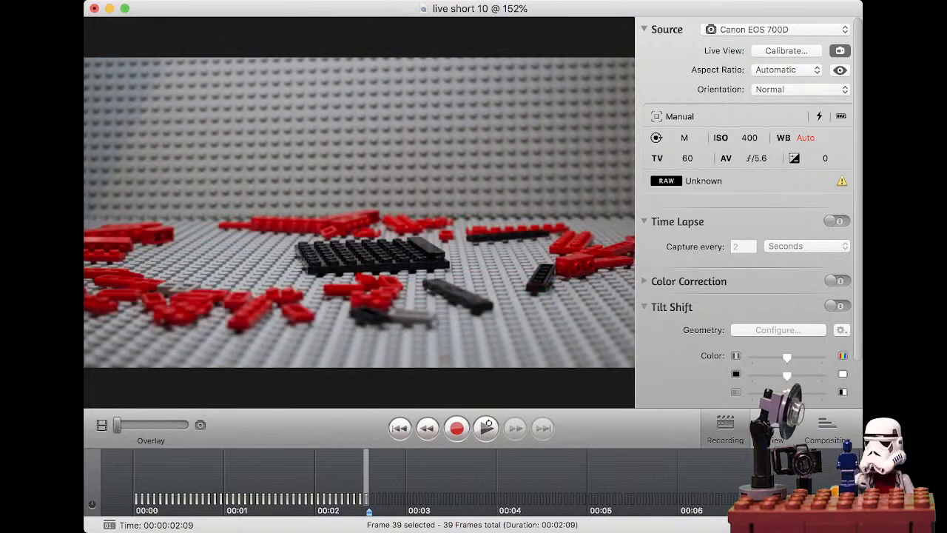
pyautogui.moveTo(175, 425)
pyautogui.mouseDown()
pyautogui.moveTo(149, 425)
pyautogui.moveTo(185, 425)
pyautogui.mouseUp()
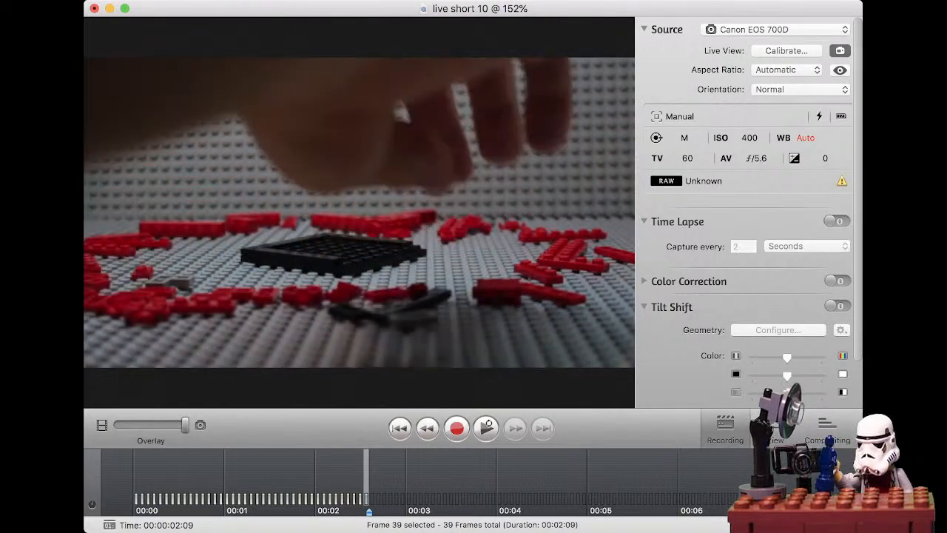
pyautogui.moveTo(185, 425); pyautogui.dragTo(162, 425)
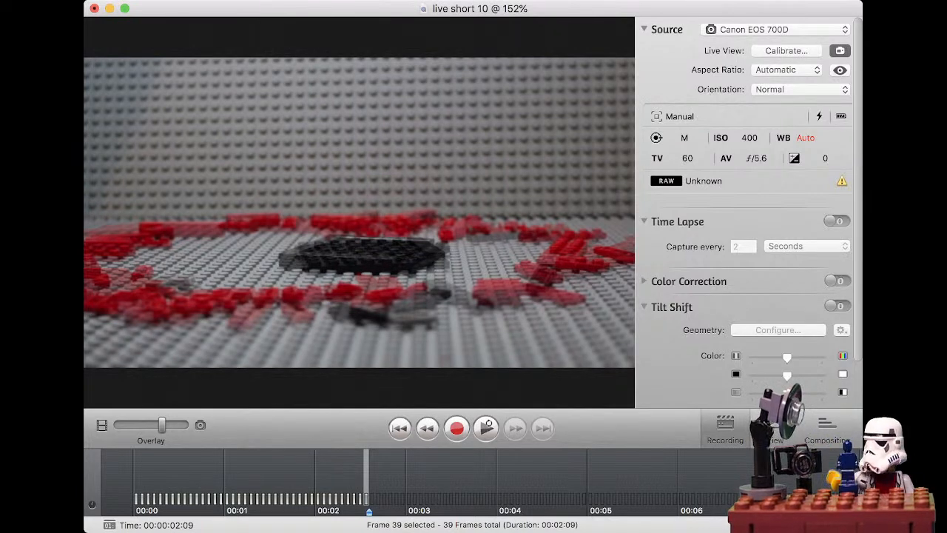
pyautogui.moveTo(162, 424); pyautogui.dragTo(185, 425)
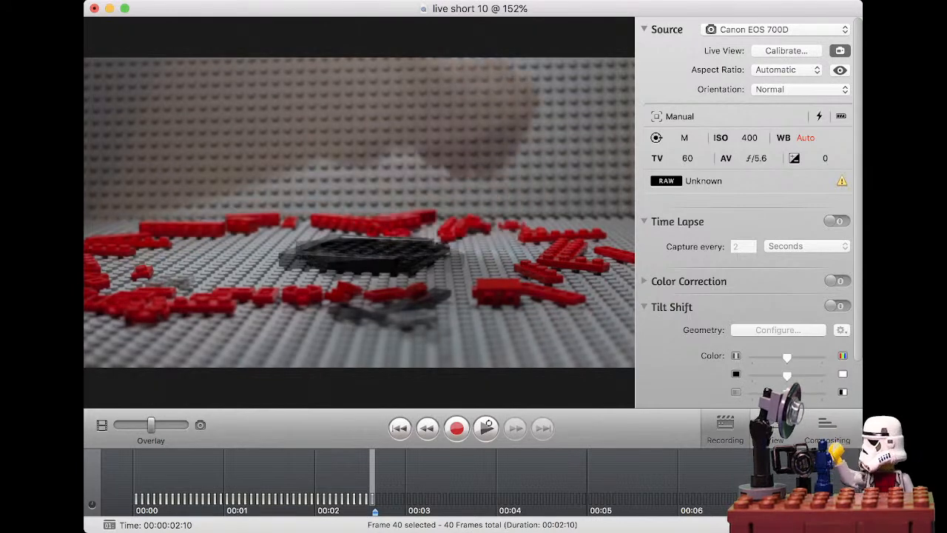
# Step: Check the rearranged red bricks against frame 40 with the overlay blended and at full live view, and capture frame 41
pyautogui.moveTo(150, 425)
pyautogui.mouseDown()
pyautogui.moveTo(119, 425)
pyautogui.moveTo(184, 425)
pyautogui.moveTo(117, 425)
pyautogui.moveTo(158, 424)
pyautogui.mouseUp()
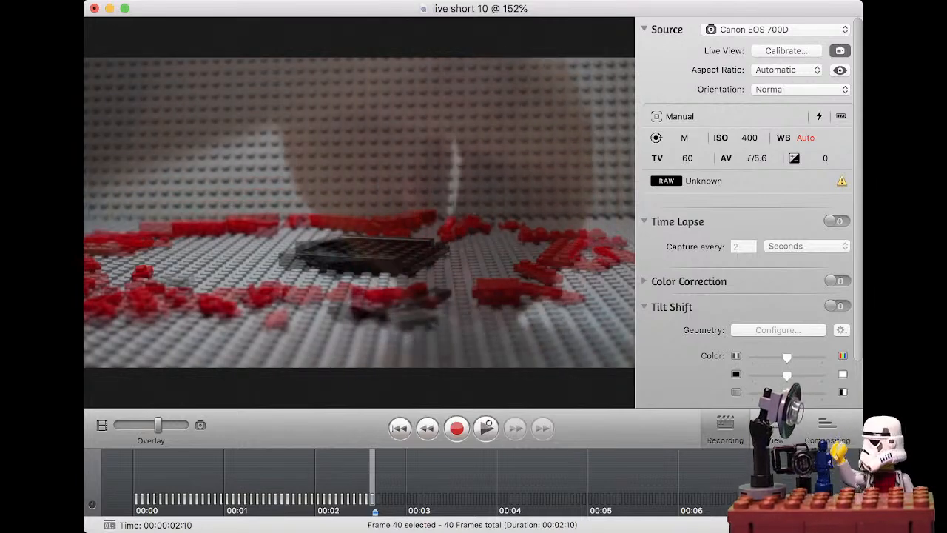
pyautogui.moveTo(158, 424); pyautogui.dragTo(185, 424)
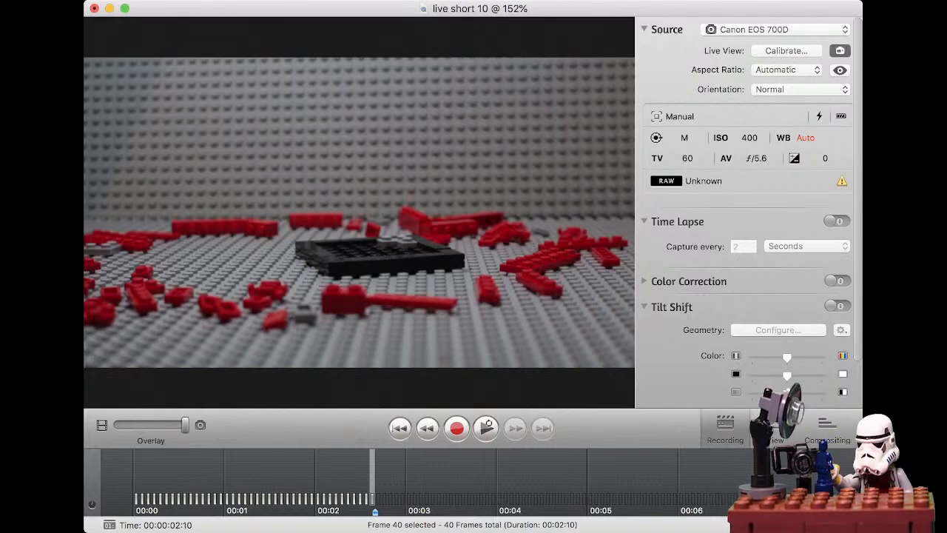
pyautogui.moveTo(185, 424)
pyautogui.mouseDown()
pyautogui.moveTo(117, 425)
pyautogui.moveTo(185, 425)
pyautogui.mouseUp()
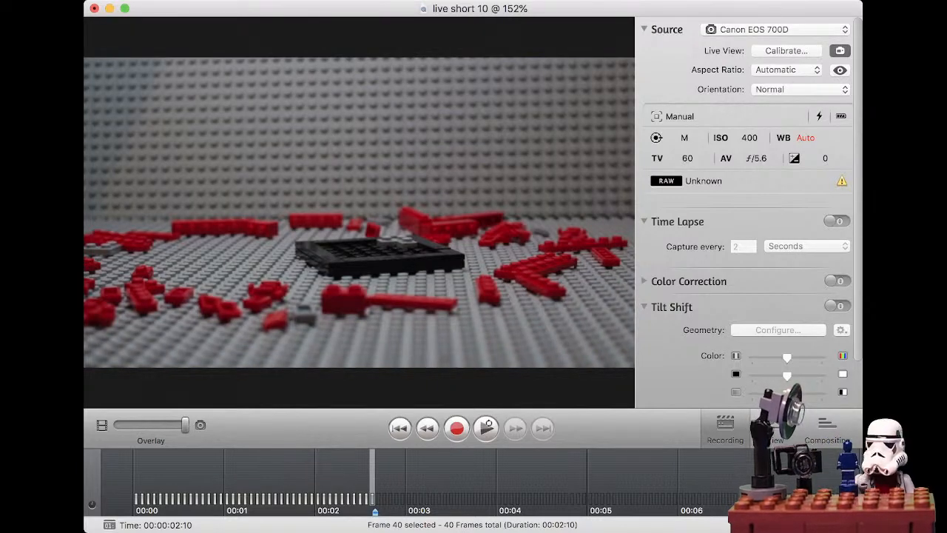
pyautogui.moveTo(185, 425); pyautogui.dragTo(156, 425)
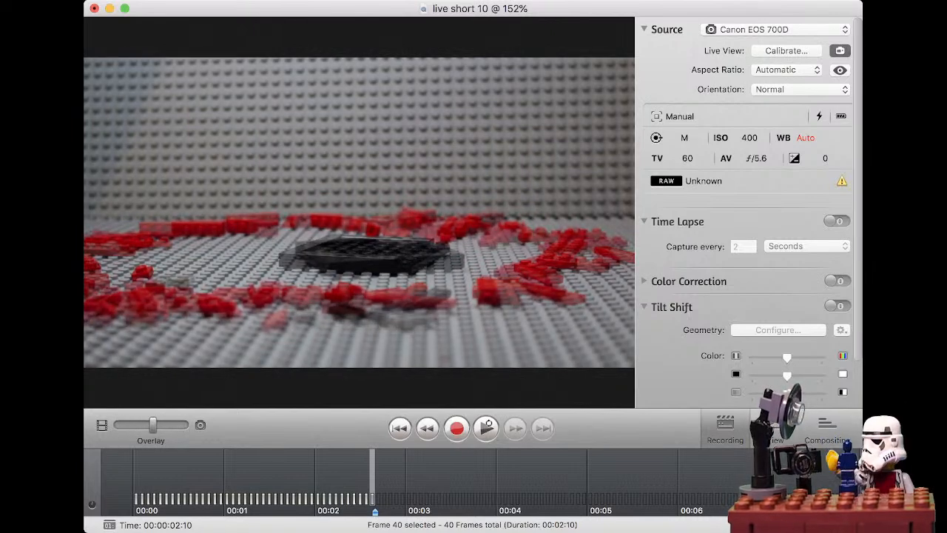
pyautogui.press('Return')
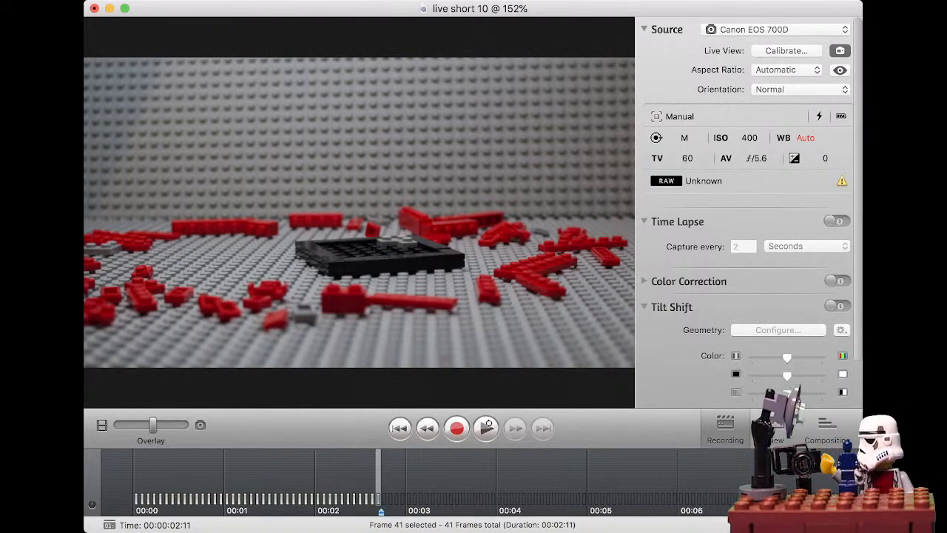
# Step: Flip between frames 40 and 41 to judge the brick movement, and return to the live view
pyautogui.press('Left')
pyautogui.press('Left')
pyautogui.press('Right')
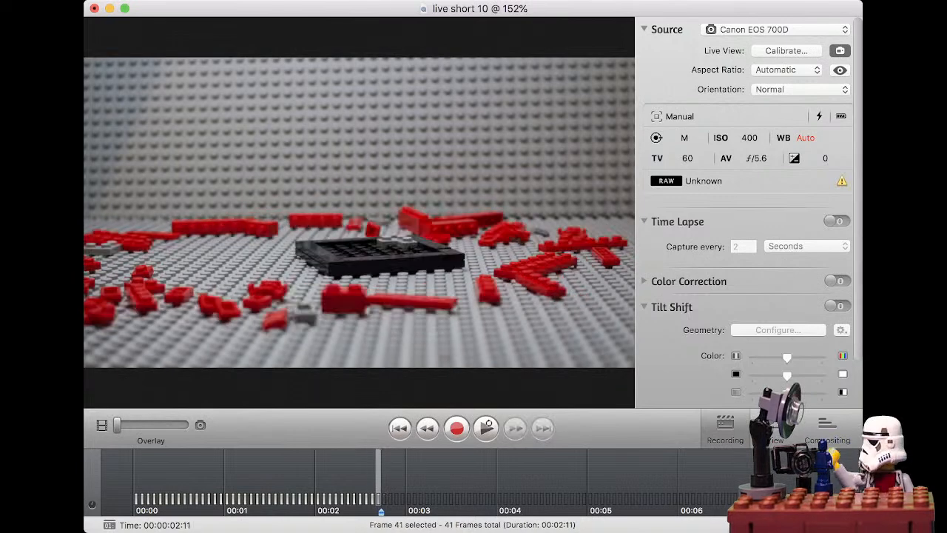
pyautogui.press('Left')
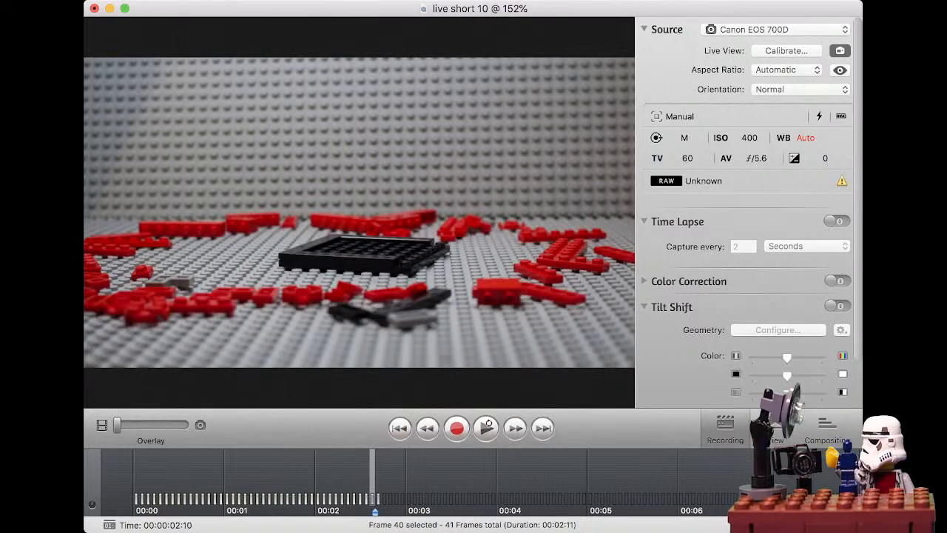
pyautogui.press('Right')
pyautogui.press('Right')
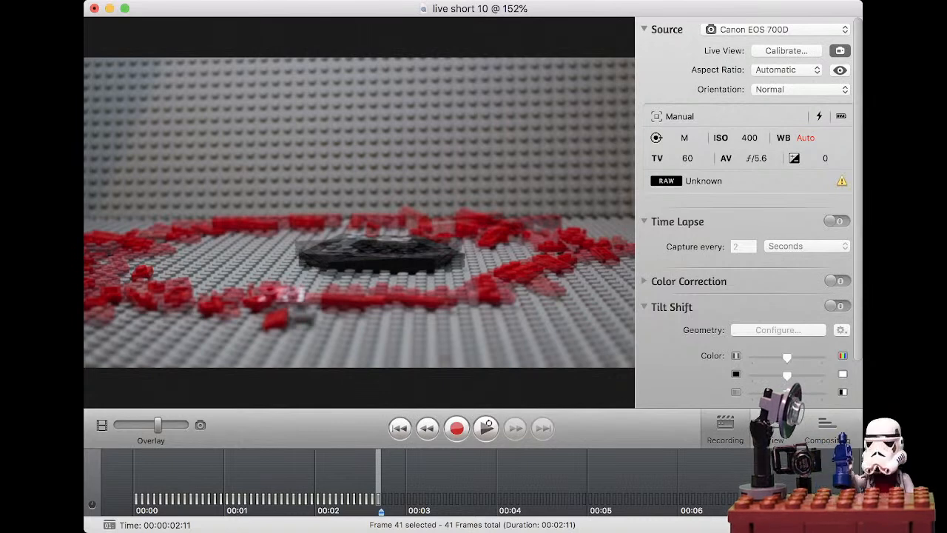
# Step: Check the turned black base and the ring of red bricks at full live view, and capture frame 42
pyautogui.moveTo(158, 425); pyautogui.dragTo(185, 425)
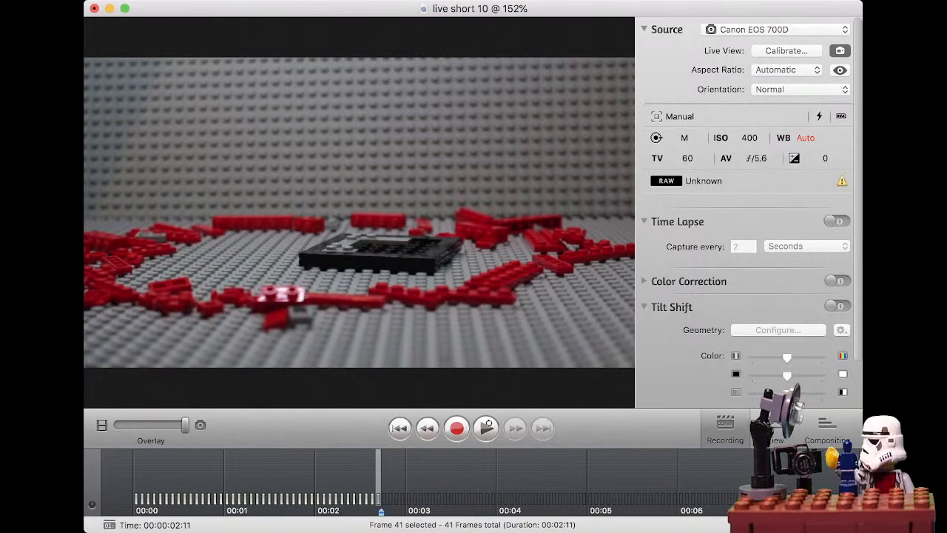
pyautogui.moveTo(182, 425)
pyautogui.mouseDown()
pyautogui.moveTo(119, 424)
pyautogui.moveTo(185, 425)
pyautogui.mouseUp()
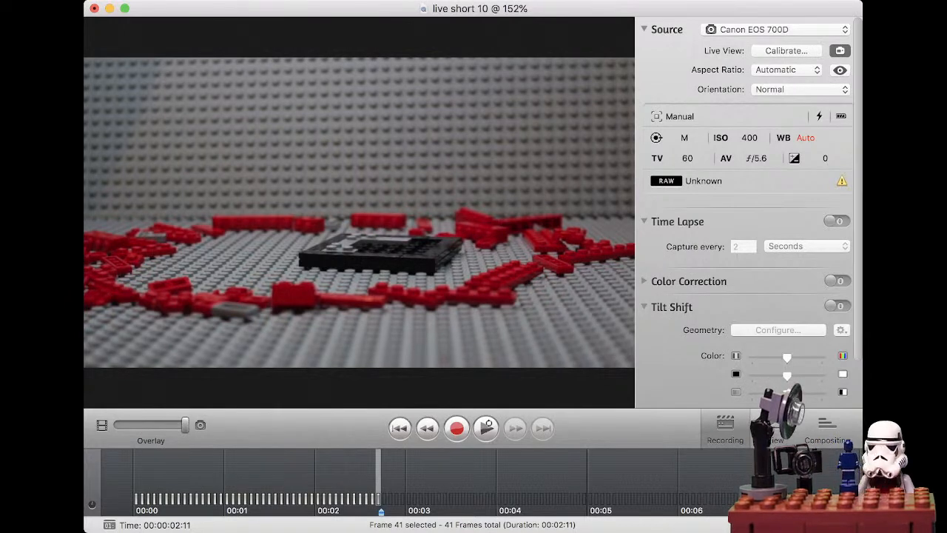
pyautogui.moveTo(185, 425)
pyautogui.mouseDown()
pyautogui.moveTo(118, 424)
pyautogui.moveTo(185, 425)
pyautogui.mouseUp()
pyautogui.press('Return')
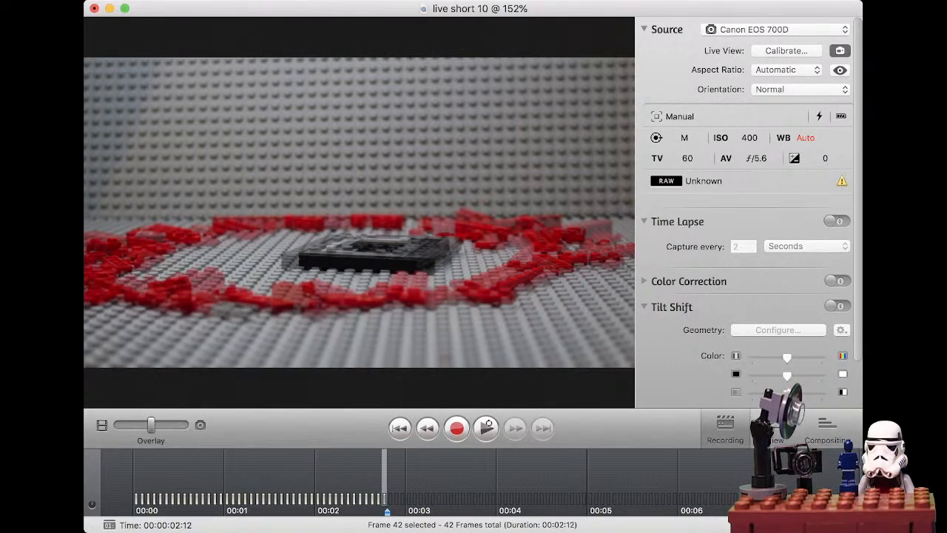
# Step: Fine-tune the overlay blend to compare the new arrangement with frame 42, show full live view, and capture frame 43
pyautogui.moveTo(151, 425)
pyautogui.mouseDown()
pyautogui.moveTo(117, 425)
pyautogui.moveTo(185, 425)
pyautogui.moveTo(121, 425)
pyautogui.moveTo(151, 424)
pyautogui.mouseUp()
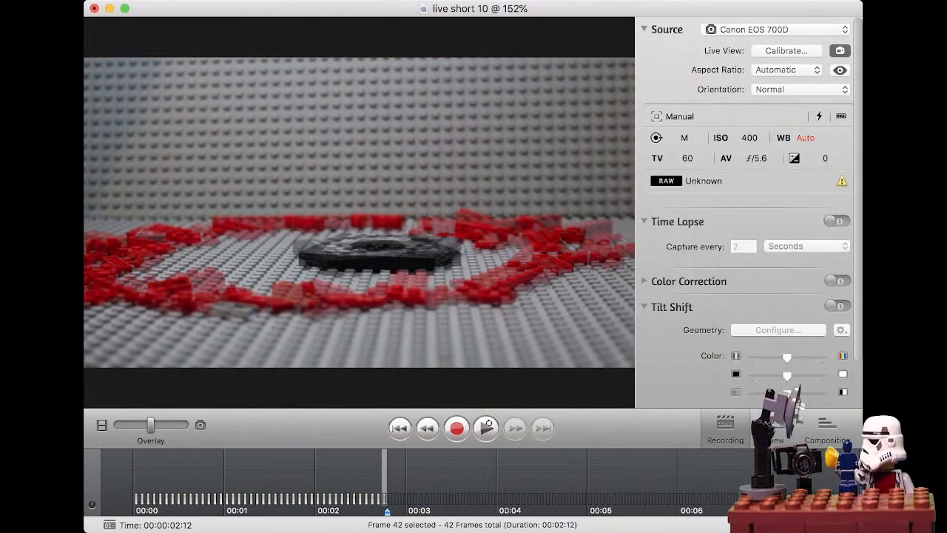
pyautogui.moveTo(151, 425)
pyautogui.mouseDown()
pyautogui.moveTo(117, 425)
pyautogui.moveTo(185, 425)
pyautogui.moveTo(136, 425)
pyautogui.moveTo(154, 425)
pyautogui.mouseUp()
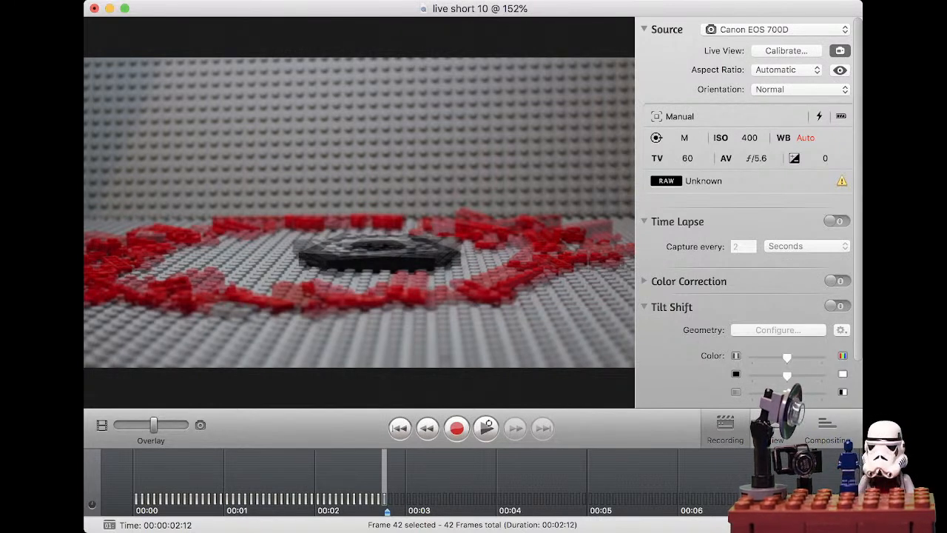
pyautogui.moveTo(154, 425)
pyautogui.mouseDown()
pyautogui.moveTo(119, 424)
pyautogui.moveTo(154, 424)
pyautogui.mouseUp()
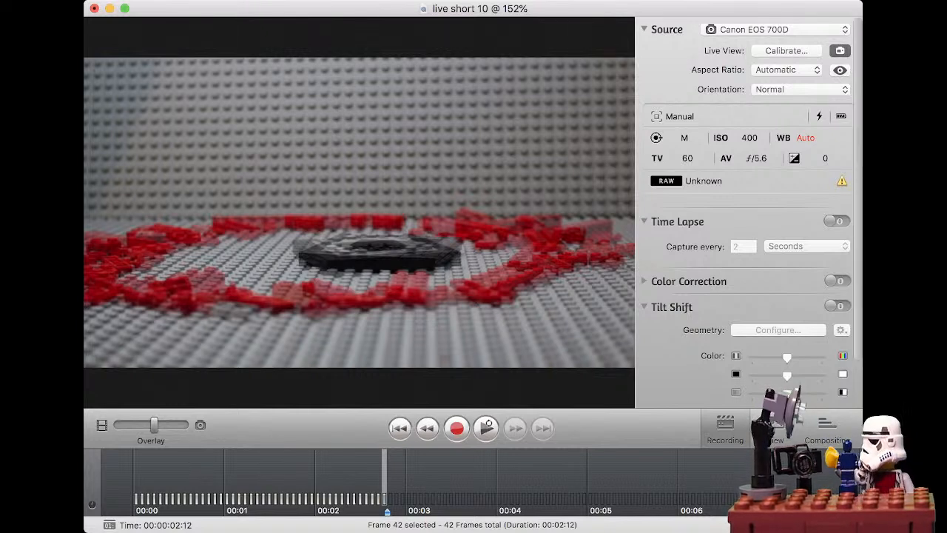
pyautogui.moveTo(154, 425)
pyautogui.mouseDown()
pyautogui.moveTo(119, 424)
pyautogui.moveTo(185, 425)
pyautogui.moveTo(117, 425)
pyautogui.moveTo(185, 424)
pyautogui.moveTo(145, 425)
pyautogui.mouseUp()
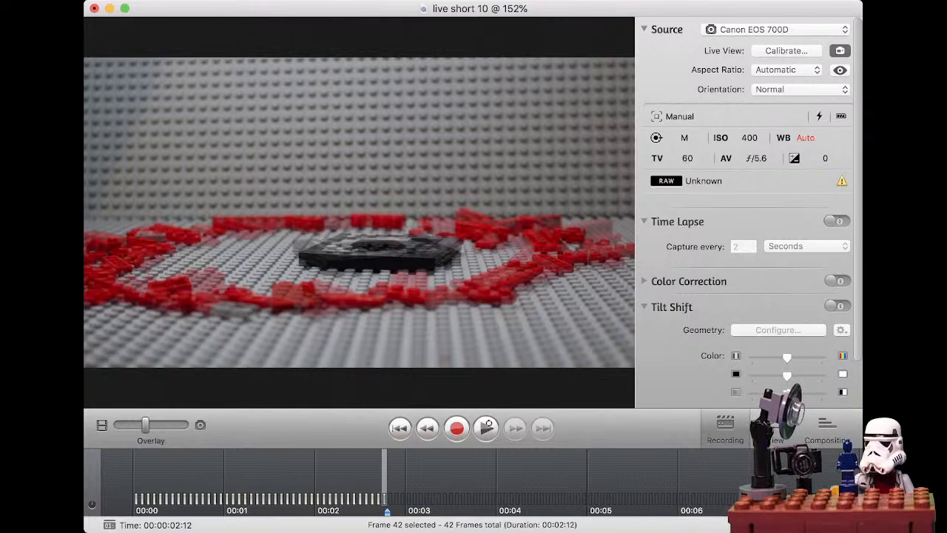
pyautogui.moveTo(145, 425); pyautogui.dragTo(185, 425)
pyautogui.click(457, 428)
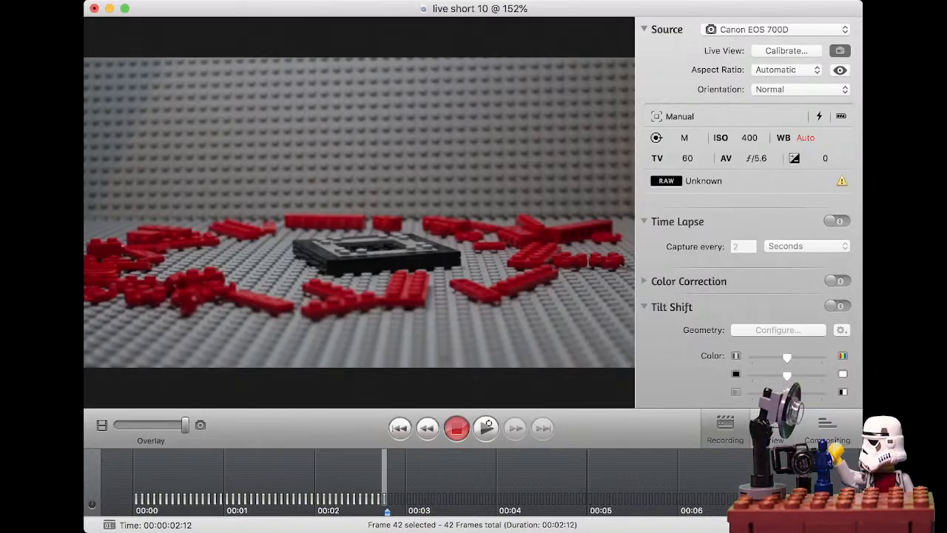
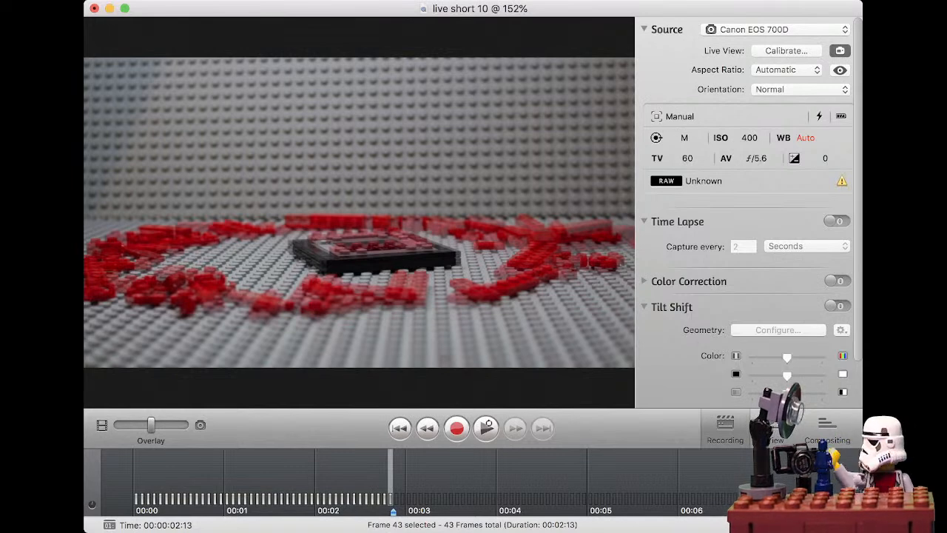
# Step: Compare the red bricks added on the black base with frame 43 using the overlay blend and full live view, and capture frame 44
pyautogui.moveTo(151, 425)
pyautogui.mouseDown()
pyautogui.moveTo(117, 425)
pyautogui.moveTo(185, 425)
pyautogui.moveTo(149, 424)
pyautogui.mouseUp()
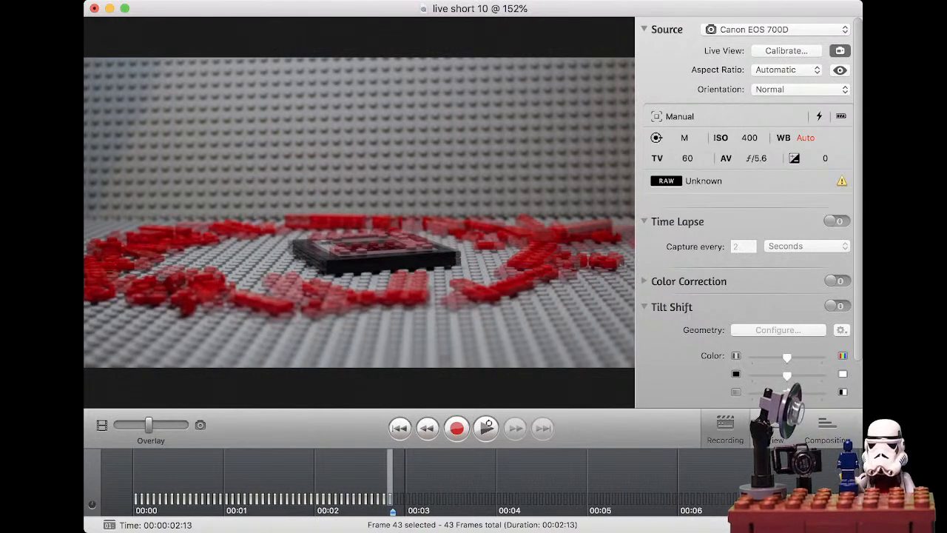
pyautogui.moveTo(149, 425)
pyautogui.mouseDown()
pyautogui.moveTo(120, 425)
pyautogui.moveTo(183, 425)
pyautogui.moveTo(119, 425)
pyautogui.moveTo(165, 425)
pyautogui.mouseUp()
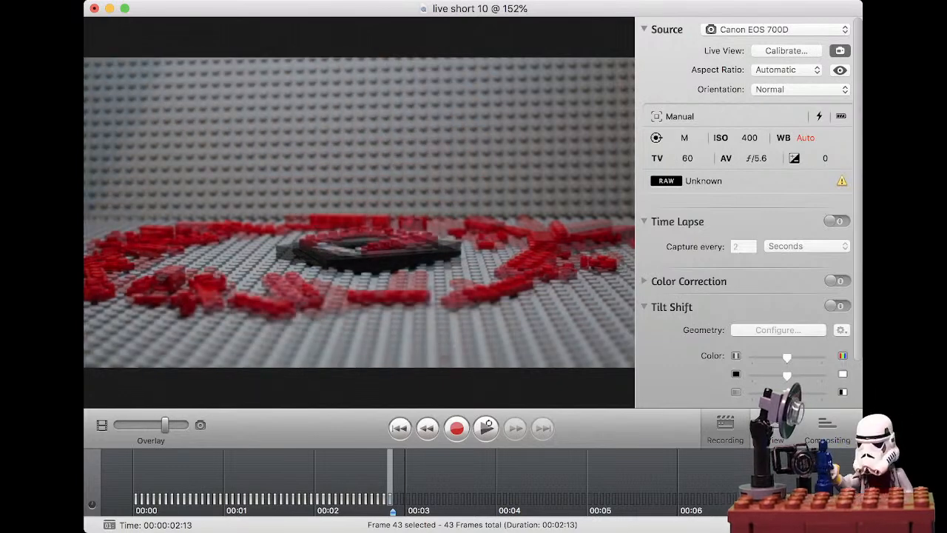
pyautogui.moveTo(165, 425); pyautogui.dragTo(185, 425)
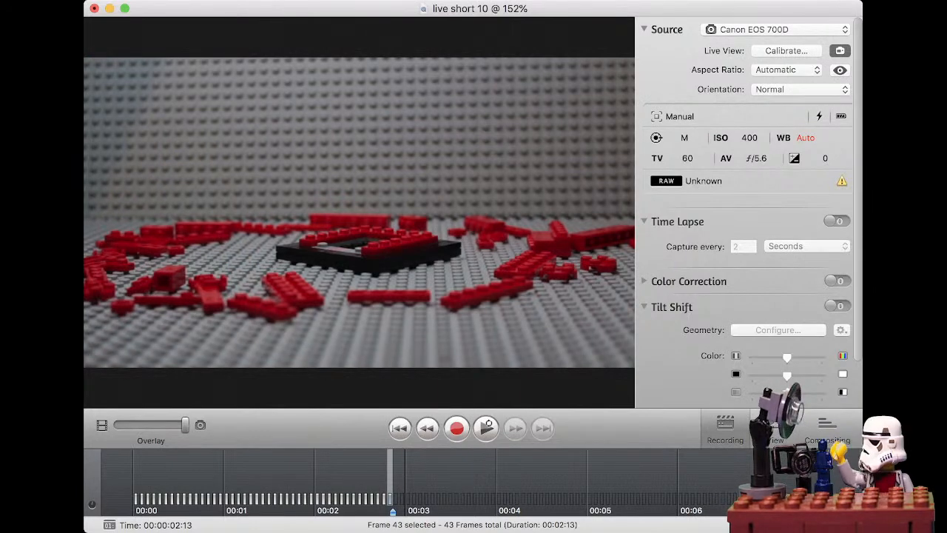
pyautogui.moveTo(185, 424); pyautogui.dragTo(153, 424)
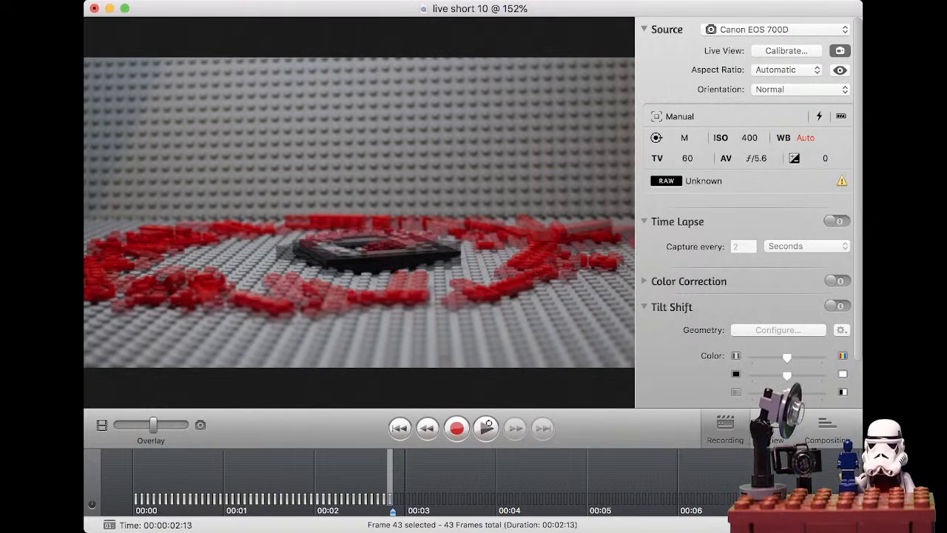
pyautogui.moveTo(153, 424); pyautogui.dragTo(185, 425)
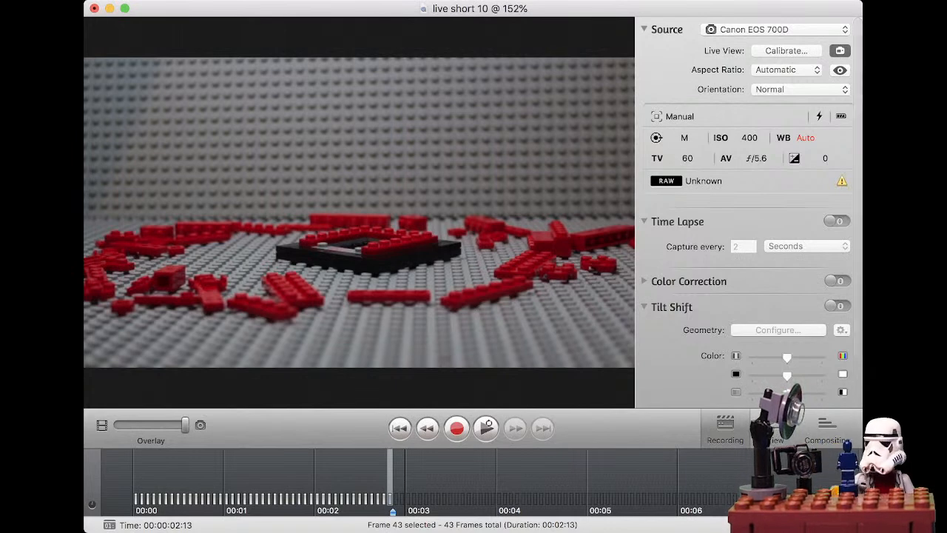
pyautogui.moveTo(185, 425)
pyautogui.mouseDown()
pyautogui.moveTo(117, 424)
pyautogui.moveTo(185, 425)
pyautogui.mouseUp()
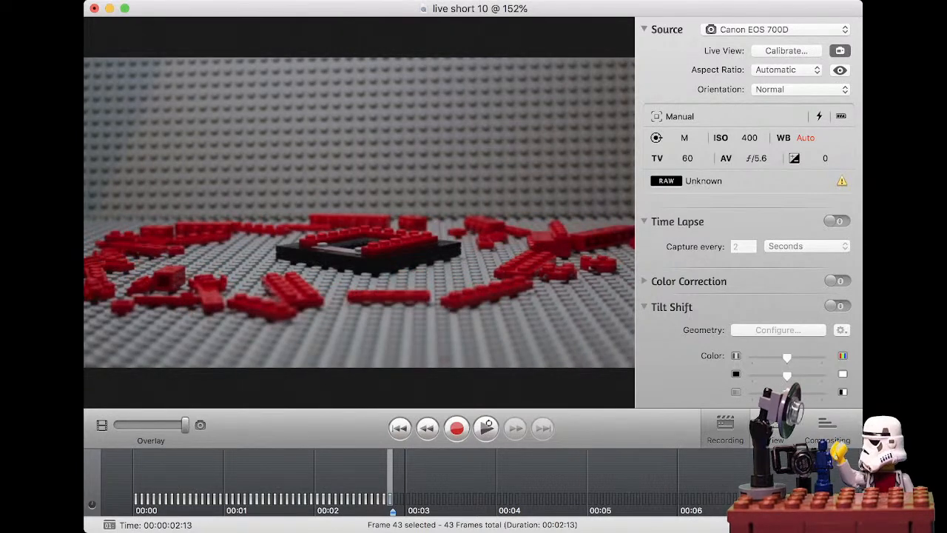
pyautogui.click(457, 427)
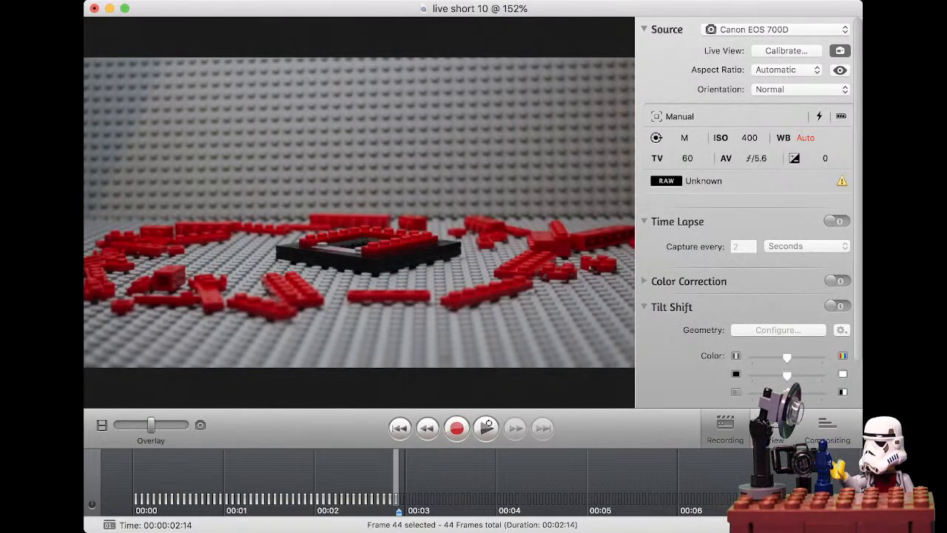
# Step: Flip back and forth between frames 43 and 44 to judge the movement of the base and bricks
pyautogui.hscroll(2, 392, 481)
pyautogui.hscroll(-2, 392, 481)
pyautogui.press('super+Tab')
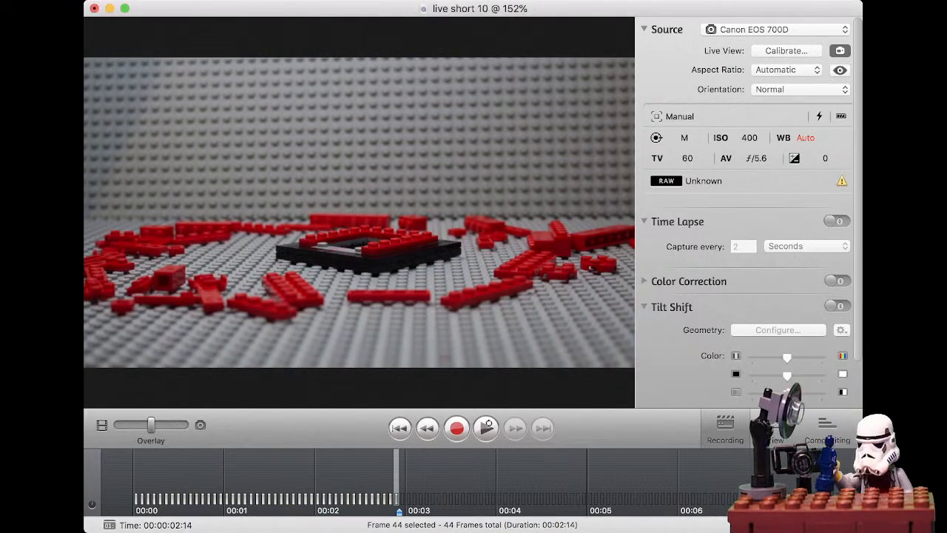
pyautogui.press('Left')
pyautogui.press('1')
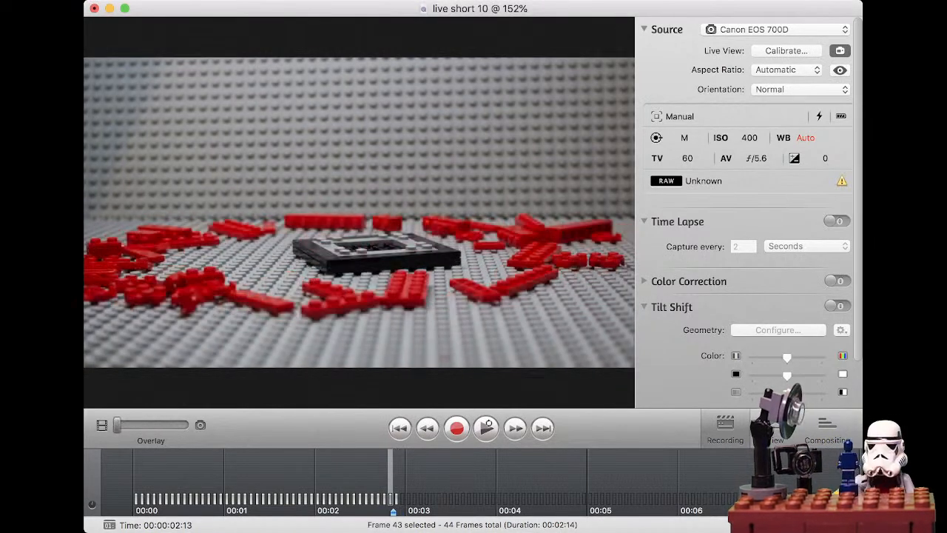
pyautogui.press('Right')
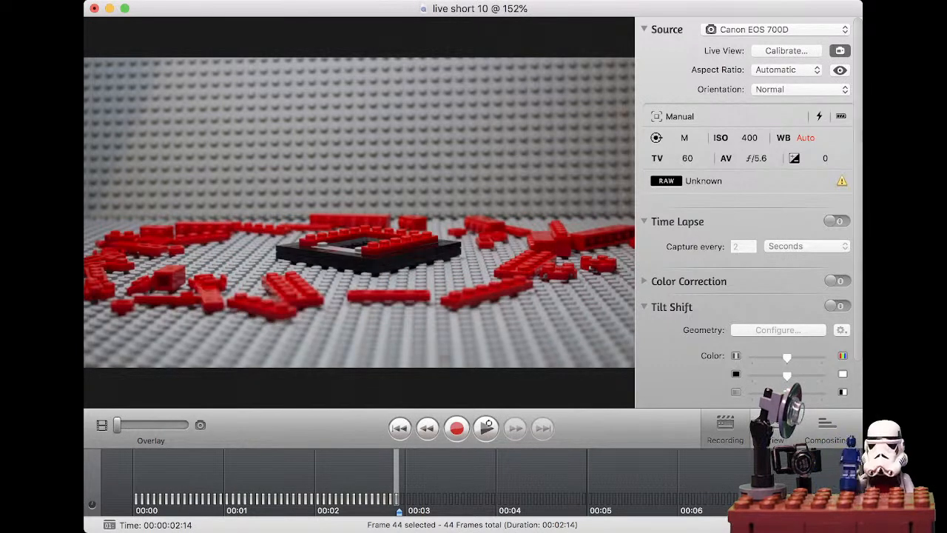
pyautogui.press('Left')
pyautogui.press('Right')
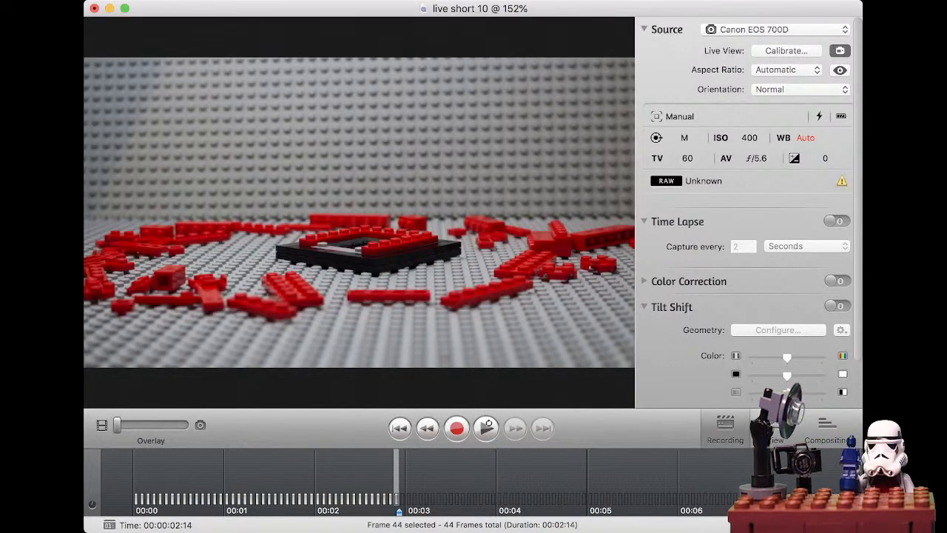
# Step: Compare the rearranged bricks and turned black base with frame 44 using the overlay blend, check full live view, and capture frame 45
pyautogui.press('2')
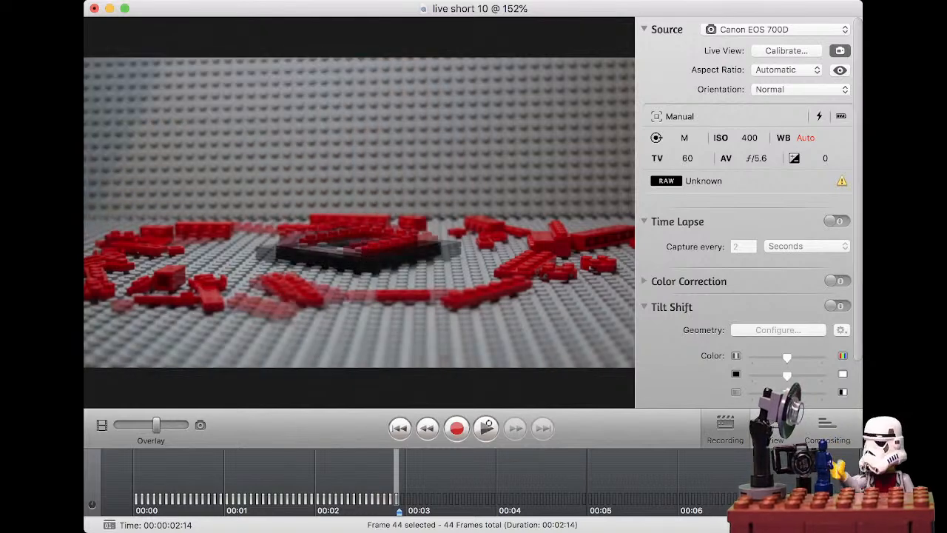
pyautogui.press('1')
pyautogui.moveTo(117, 424); pyautogui.dragTo(162, 424)
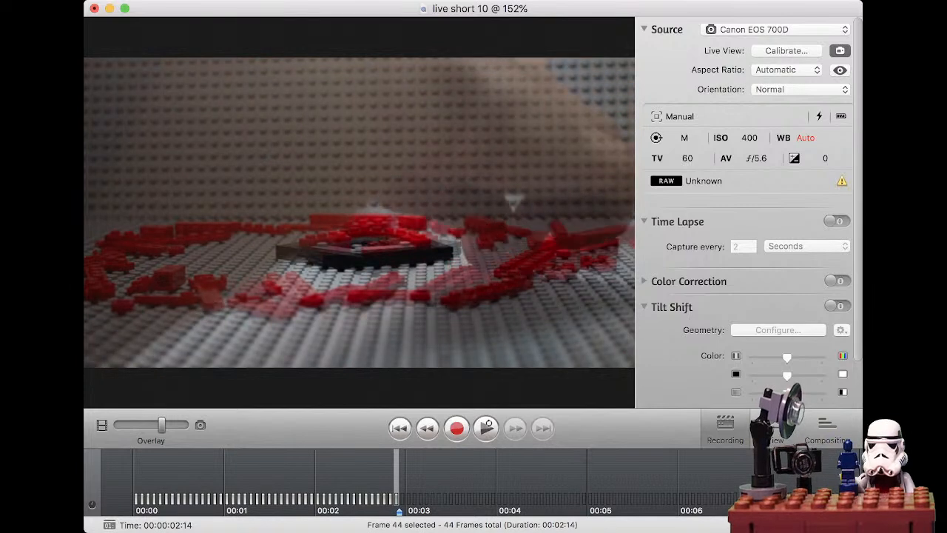
pyautogui.moveTo(161, 424); pyautogui.dragTo(185, 425)
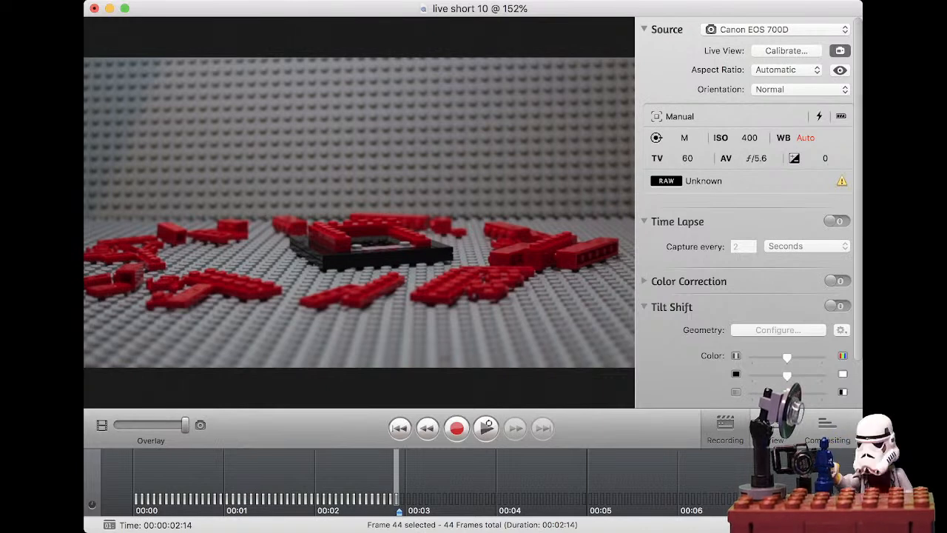
pyautogui.moveTo(185, 424)
pyautogui.mouseDown()
pyautogui.moveTo(117, 425)
pyautogui.moveTo(185, 425)
pyautogui.mouseUp()
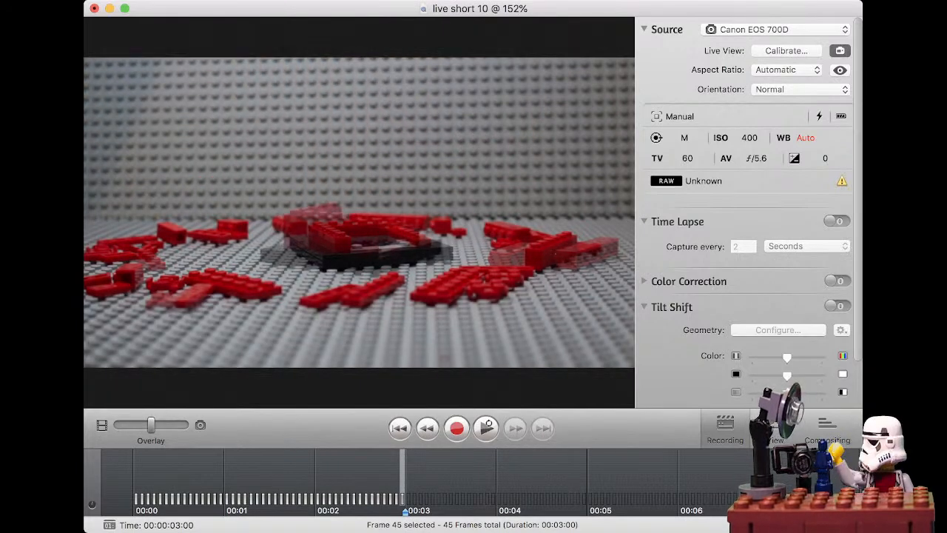
# Step: Vary the overlay blend between frame 45 and live view to line up the next arrangement, and capture frame 46
pyautogui.moveTo(151, 425)
pyautogui.mouseDown()
pyautogui.moveTo(121, 424)
pyautogui.moveTo(178, 424)
pyautogui.moveTo(160, 425)
pyautogui.mouseUp()
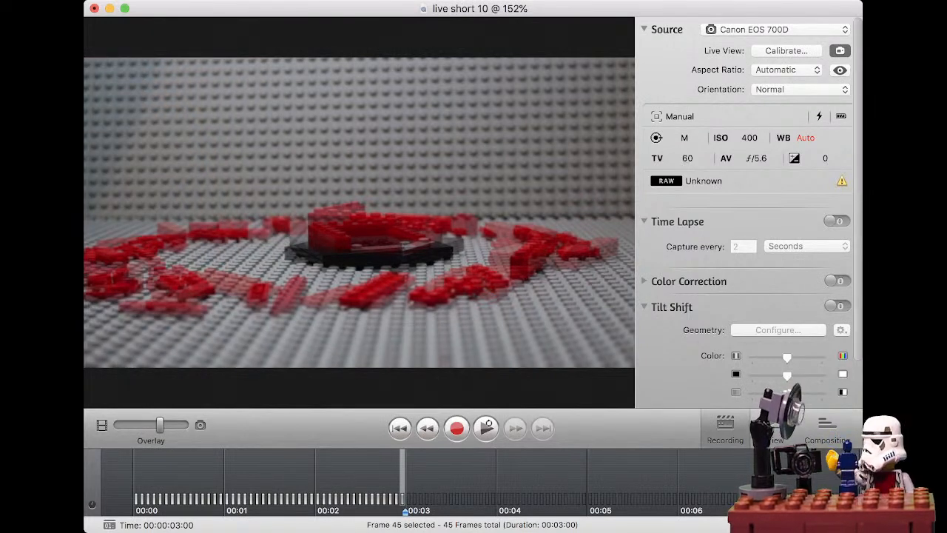
pyautogui.moveTo(160, 425)
pyautogui.mouseDown()
pyautogui.moveTo(117, 424)
pyautogui.moveTo(185, 425)
pyautogui.moveTo(118, 424)
pyautogui.moveTo(156, 425)
pyautogui.mouseUp()
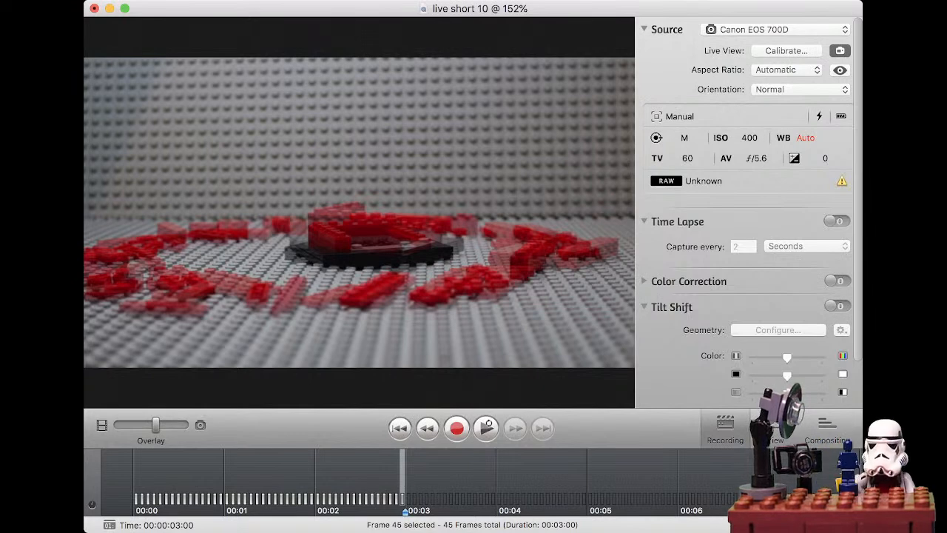
pyautogui.moveTo(156, 424)
pyautogui.mouseDown()
pyautogui.moveTo(118, 425)
pyautogui.moveTo(184, 425)
pyautogui.moveTo(118, 425)
pyautogui.moveTo(185, 425)
pyautogui.moveTo(141, 424)
pyautogui.moveTo(155, 425)
pyautogui.mouseUp()
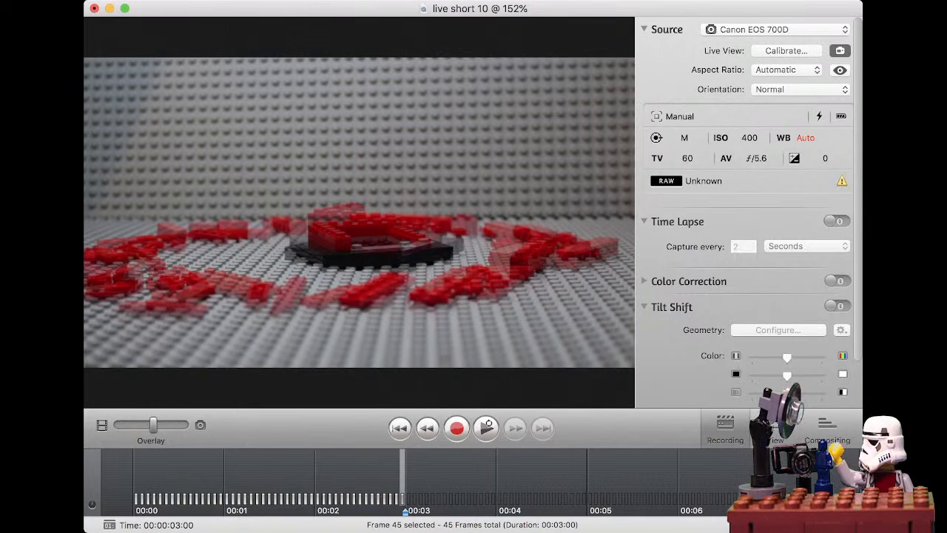
pyautogui.moveTo(153, 425); pyautogui.dragTo(117, 425)
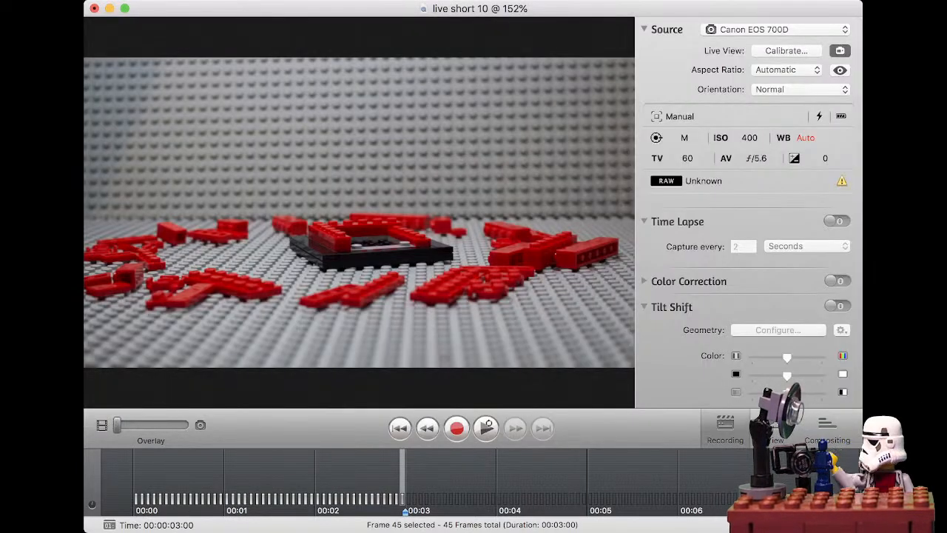
pyautogui.moveTo(117, 425); pyautogui.dragTo(179, 425)
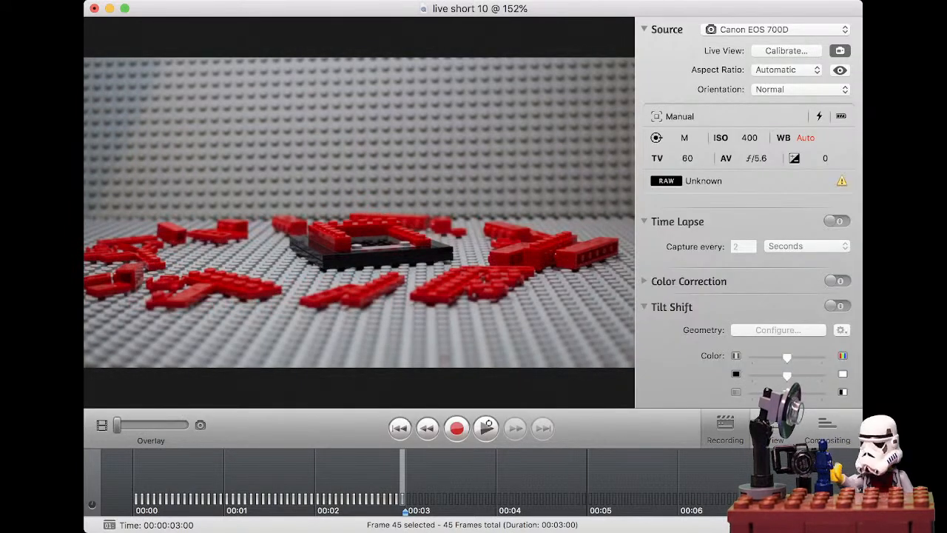
pyautogui.moveTo(116, 424); pyautogui.dragTo(156, 425)
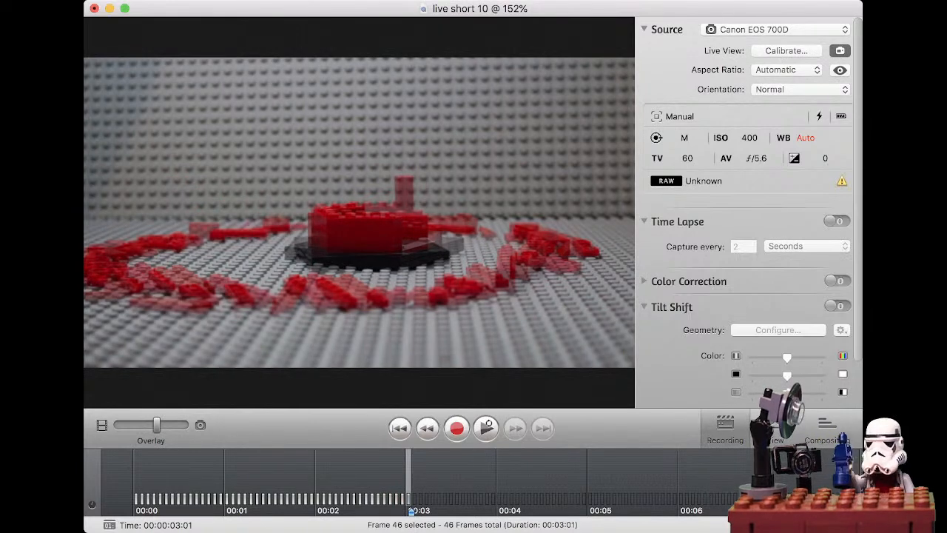
# Step: Check the red walls with the upright brick at full live view, fine-tune the overlay against frame 46, and capture frame 47
pyautogui.moveTo(156, 425); pyautogui.dragTo(184, 425)
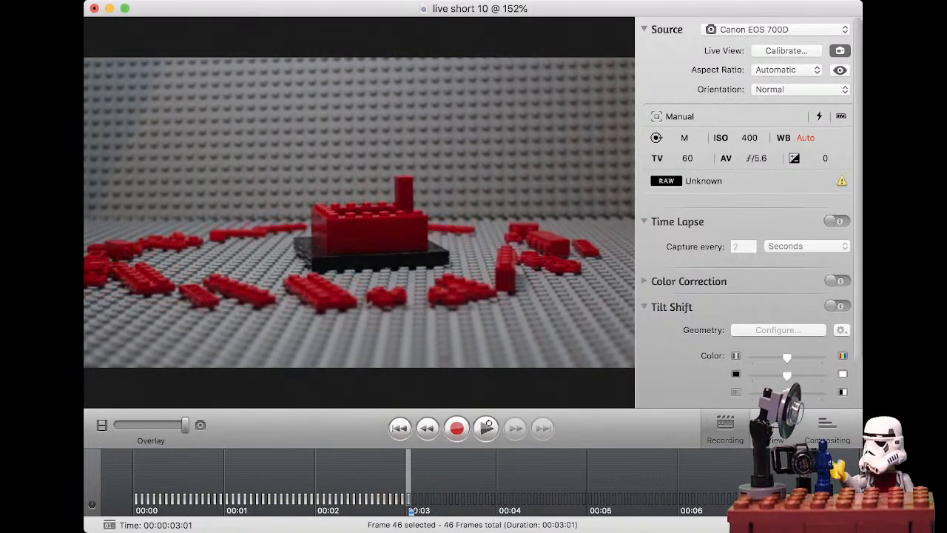
pyautogui.moveTo(185, 425)
pyautogui.mouseDown()
pyautogui.moveTo(120, 425)
pyautogui.moveTo(184, 425)
pyautogui.mouseUp()
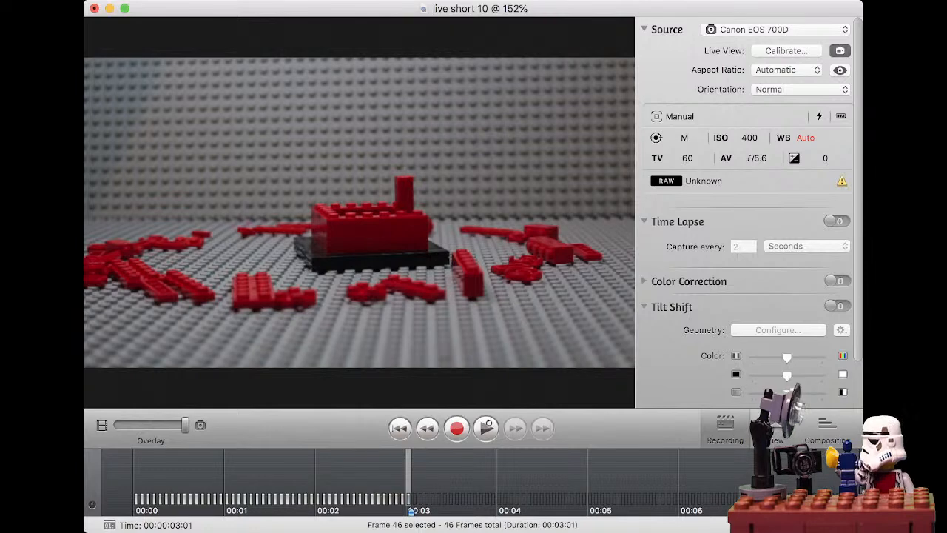
pyautogui.moveTo(185, 425); pyautogui.dragTo(150, 424)
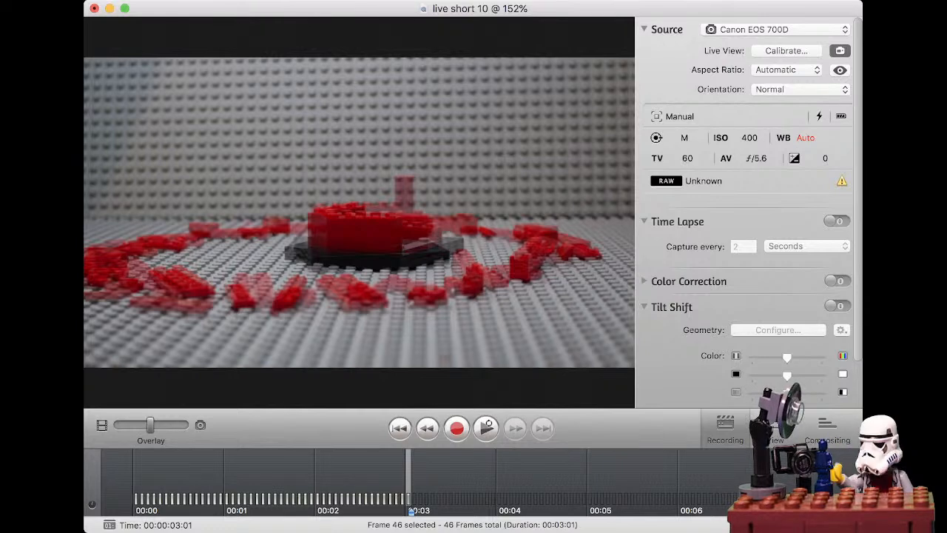
pyautogui.moveTo(150, 425)
pyautogui.mouseDown()
pyautogui.moveTo(120, 425)
pyautogui.moveTo(185, 425)
pyautogui.moveTo(116, 424)
pyautogui.moveTo(181, 425)
pyautogui.moveTo(154, 425)
pyautogui.mouseUp()
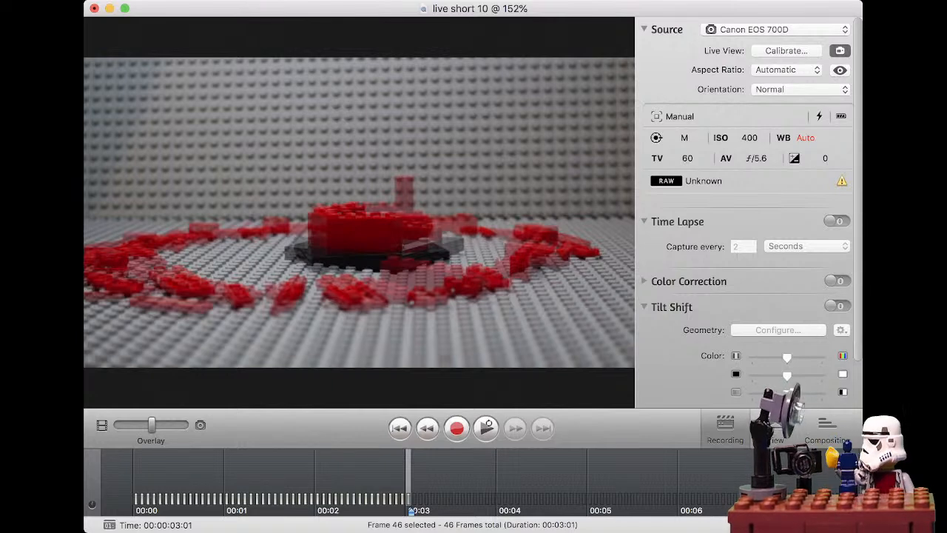
pyautogui.moveTo(151, 424)
pyautogui.mouseDown()
pyautogui.moveTo(120, 425)
pyautogui.moveTo(182, 424)
pyautogui.moveTo(117, 424)
pyautogui.moveTo(154, 425)
pyautogui.mouseUp()
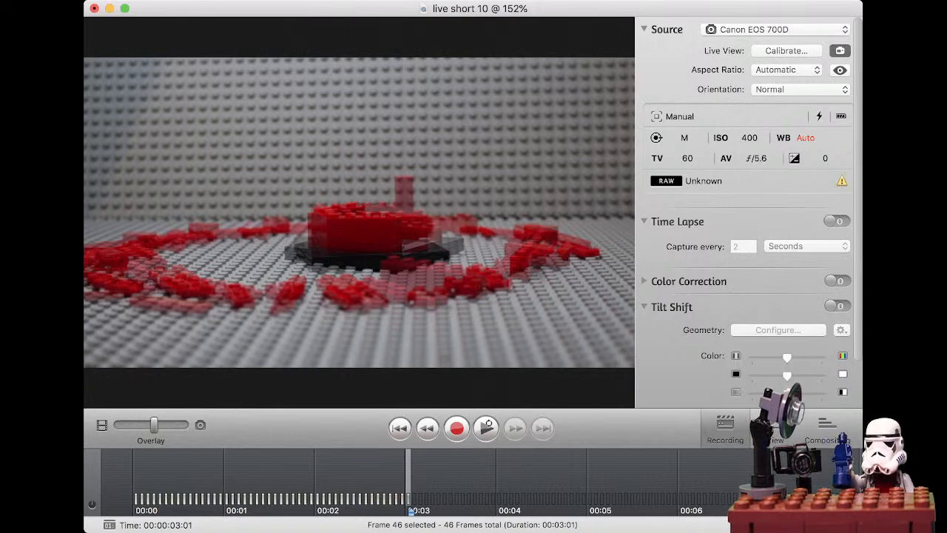
pyautogui.moveTo(154, 424)
pyautogui.mouseDown()
pyautogui.moveTo(120, 425)
pyautogui.moveTo(176, 425)
pyautogui.moveTo(148, 424)
pyautogui.mouseUp()
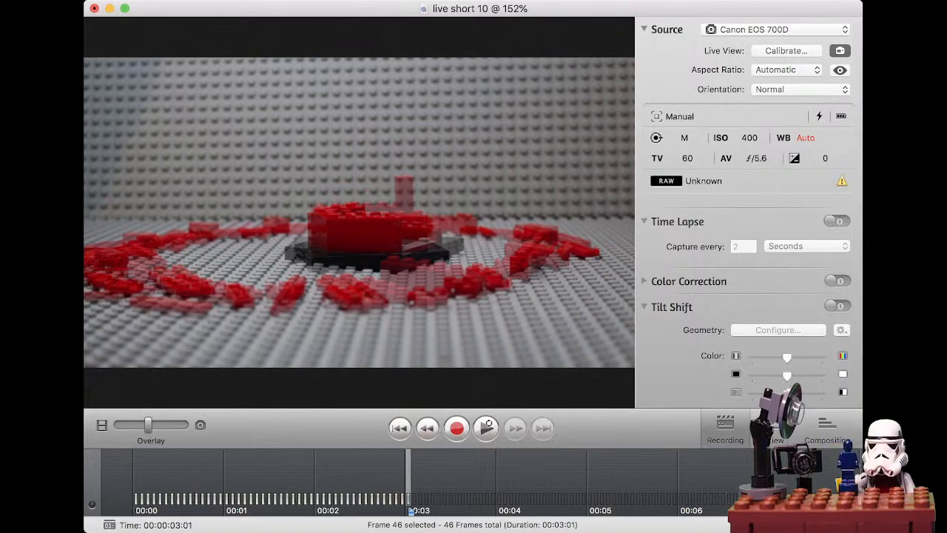
pyautogui.press('Return')
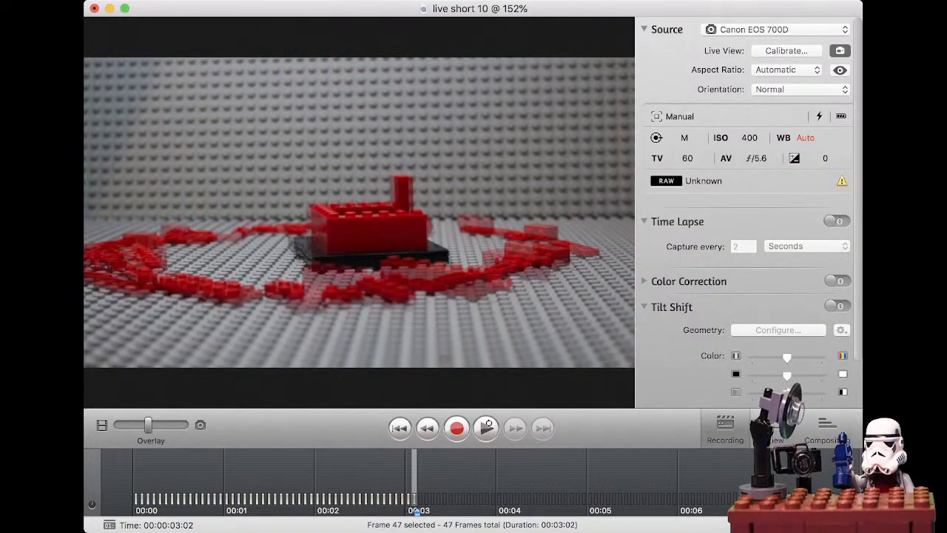
# Step: Compare the two-upright build with frame 47 using the overlay and frame flipping, adjust the blend, and capture frame 48
pyautogui.moveTo(148, 425); pyautogui.dragTo(182, 425)
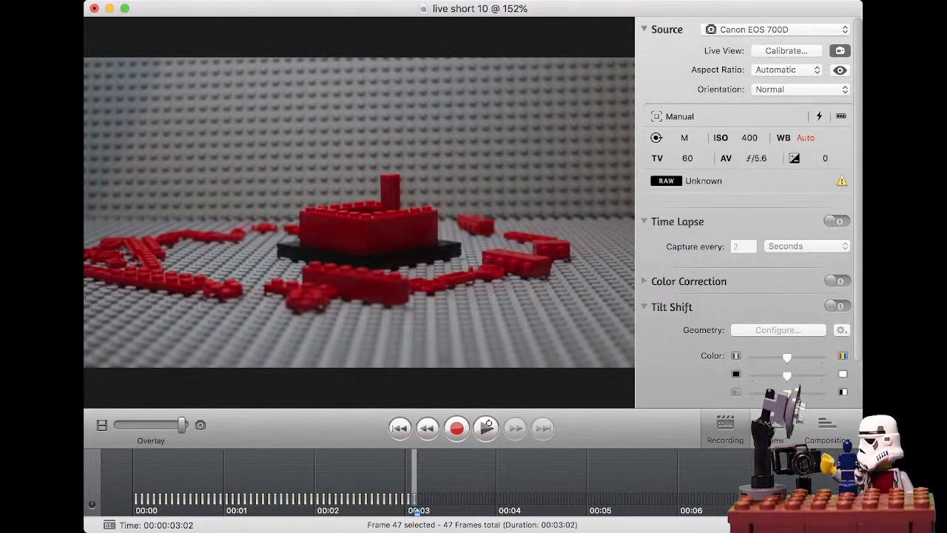
pyautogui.moveTo(182, 425); pyautogui.dragTo(151, 425)
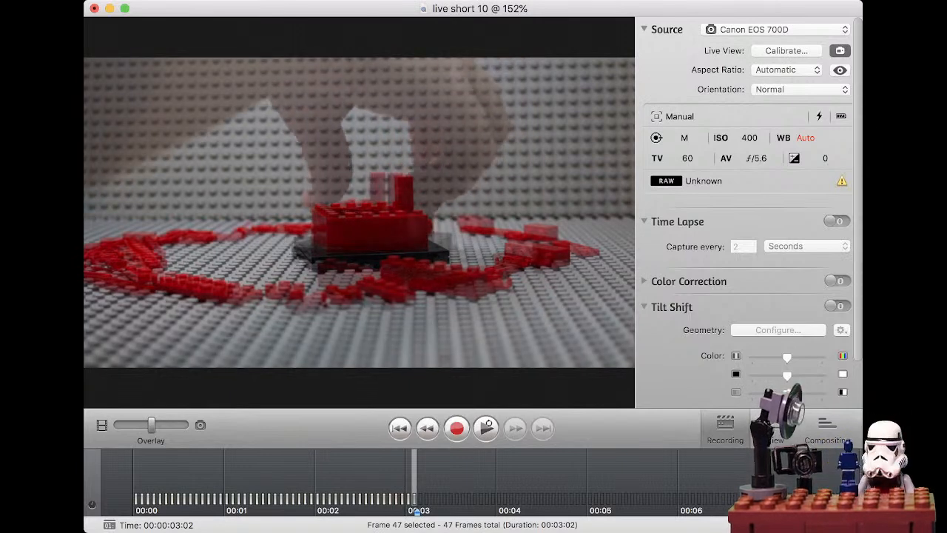
pyautogui.moveTo(152, 425); pyautogui.dragTo(185, 425)
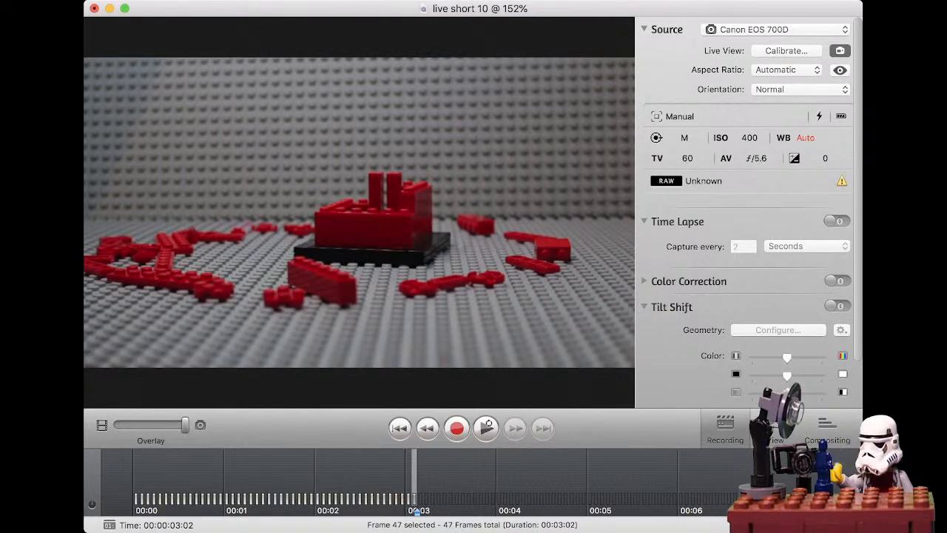
pyautogui.press('space')
pyautogui.press('Up')
pyautogui.press('Down')
pyautogui.press('Up')
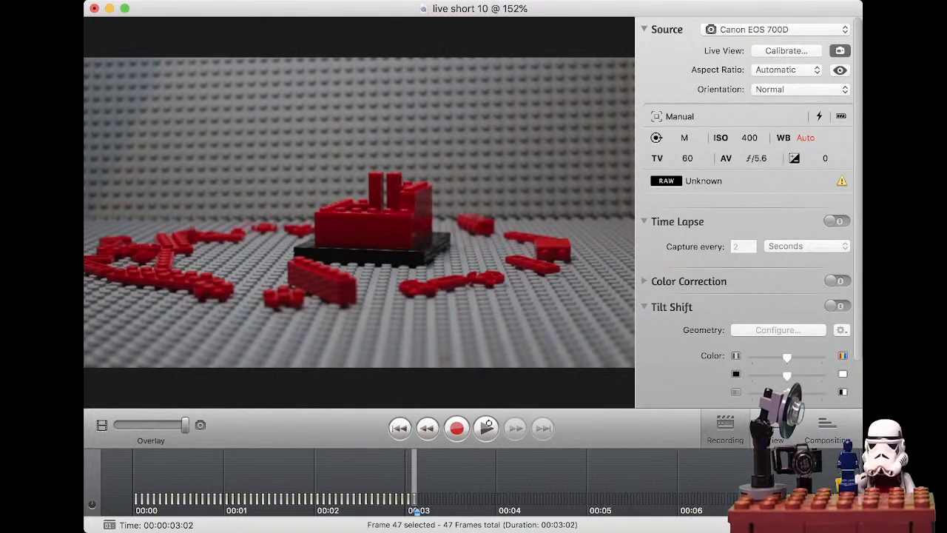
pyautogui.moveTo(185, 425)
pyautogui.mouseDown()
pyautogui.moveTo(124, 425)
pyautogui.moveTo(172, 424)
pyautogui.mouseUp()
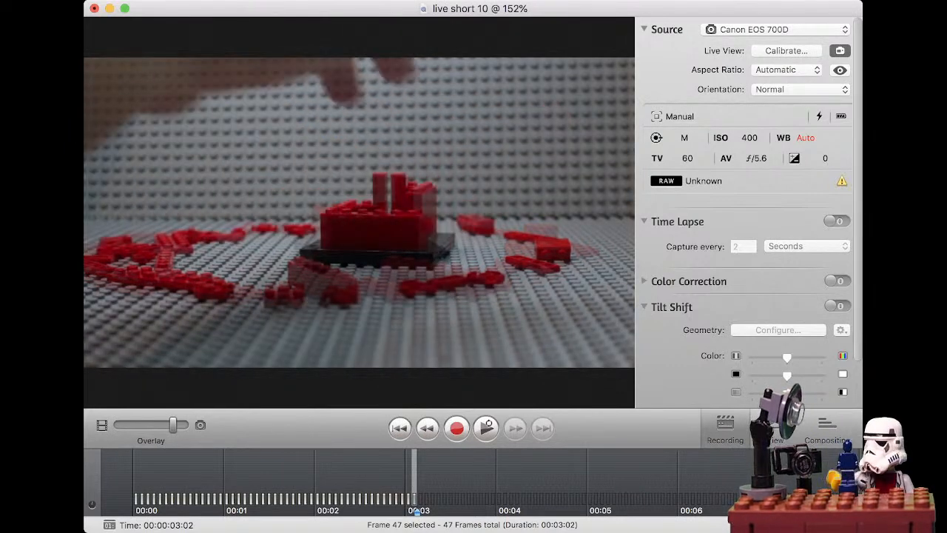
pyautogui.press('Return')
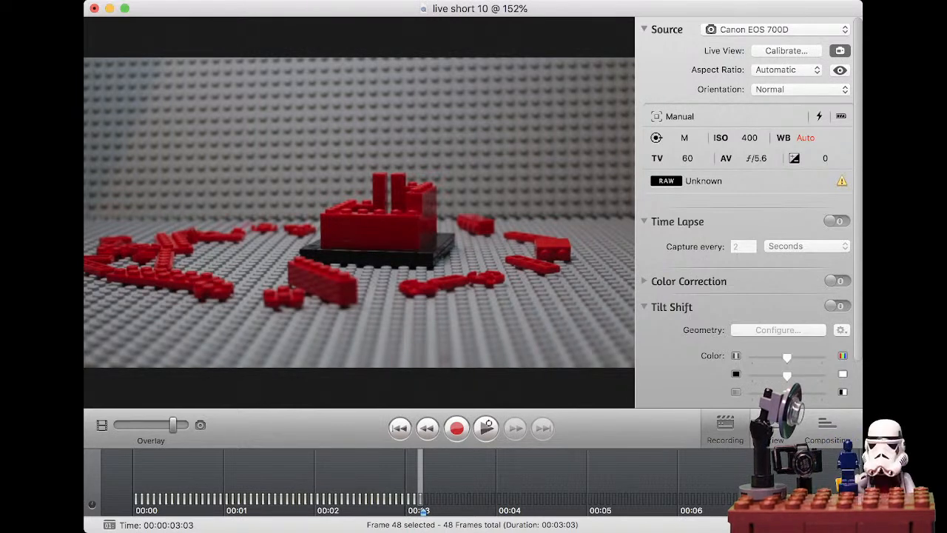
# Step: Compare the taller red block with frame 48 using the overlay blend and full live view, and capture frame 49
pyautogui.moveTo(163, 425)
pyautogui.mouseDown()
pyautogui.moveTo(132, 424)
pyautogui.moveTo(154, 425)
pyautogui.mouseUp()
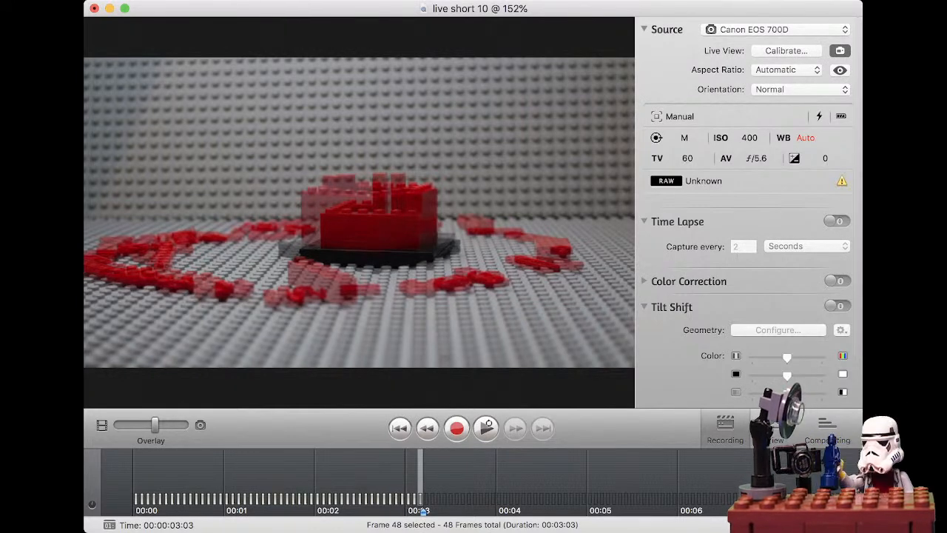
pyautogui.moveTo(155, 424); pyautogui.dragTo(185, 424)
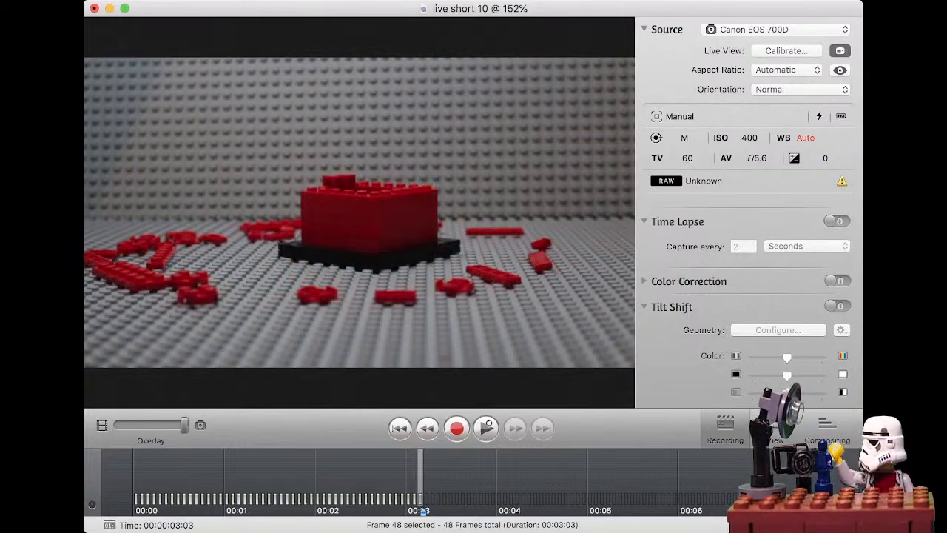
pyautogui.press('space')
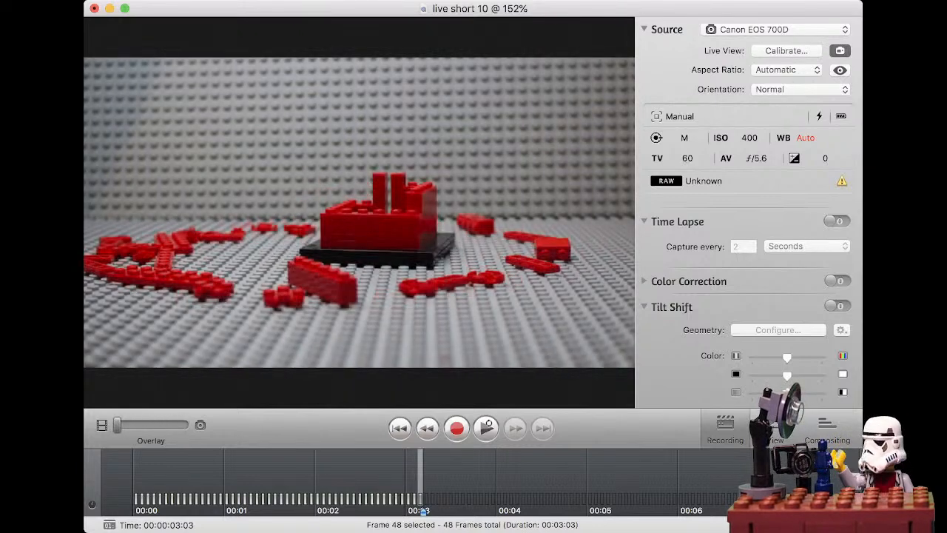
pyautogui.moveTo(117, 425); pyautogui.dragTo(185, 424)
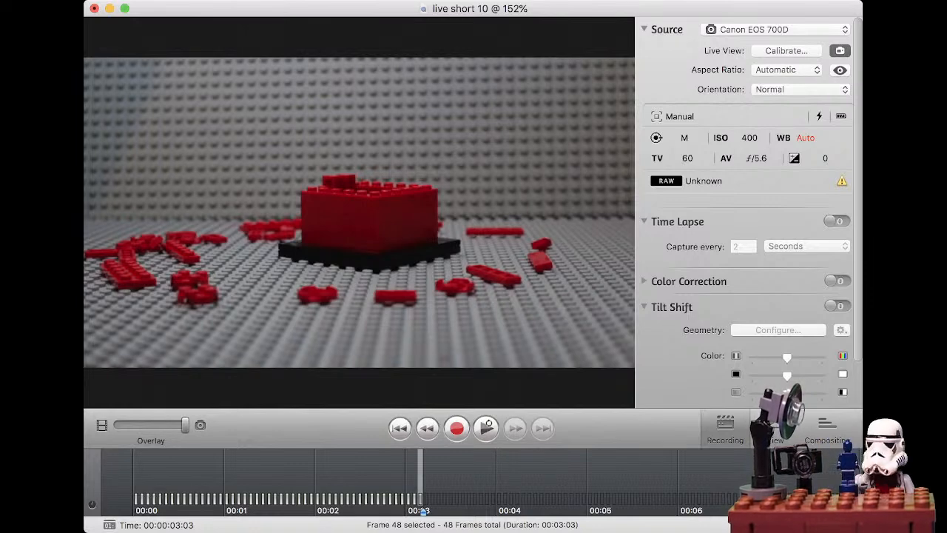
pyautogui.moveTo(185, 425)
pyautogui.mouseDown()
pyautogui.moveTo(118, 424)
pyautogui.moveTo(185, 424)
pyautogui.mouseUp()
pyautogui.press('Return')
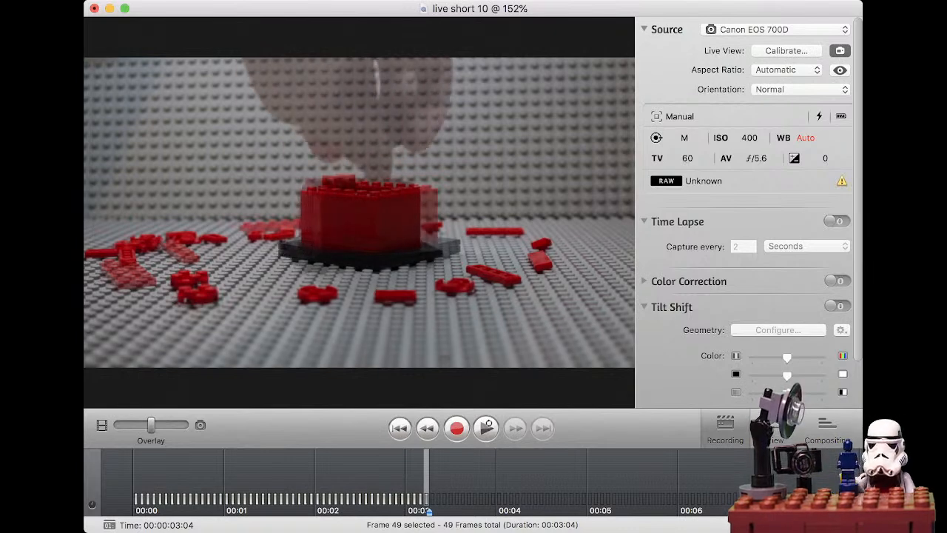
# Step: Compare the turned red block and thinning brick ring with frame 49 by repeatedly shifting the overlay blend up to full live view
pyautogui.moveTo(151, 425)
pyautogui.mouseDown()
pyautogui.moveTo(118, 425)
pyautogui.moveTo(185, 425)
pyautogui.moveTo(119, 425)
pyautogui.moveTo(185, 424)
pyautogui.moveTo(152, 424)
pyautogui.mouseUp()
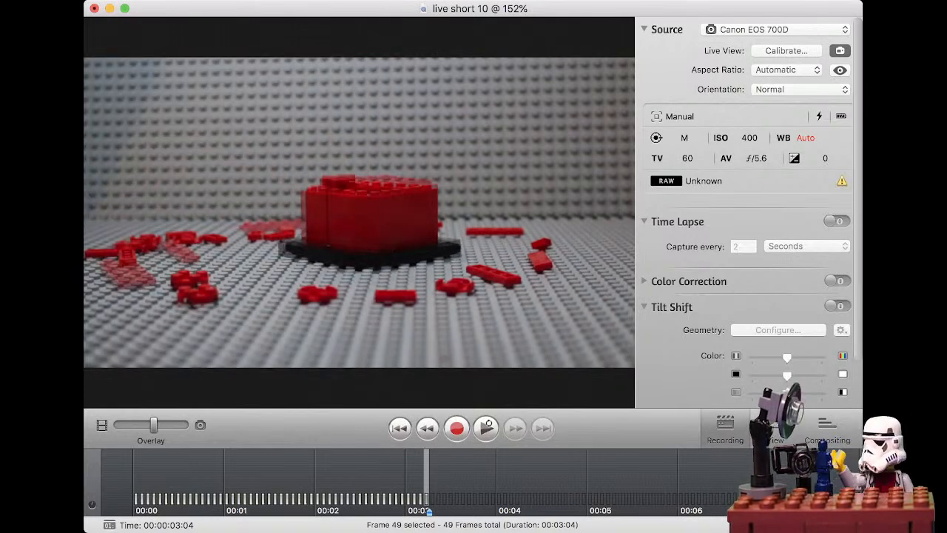
pyautogui.moveTo(153, 425); pyautogui.dragTo(129, 425)
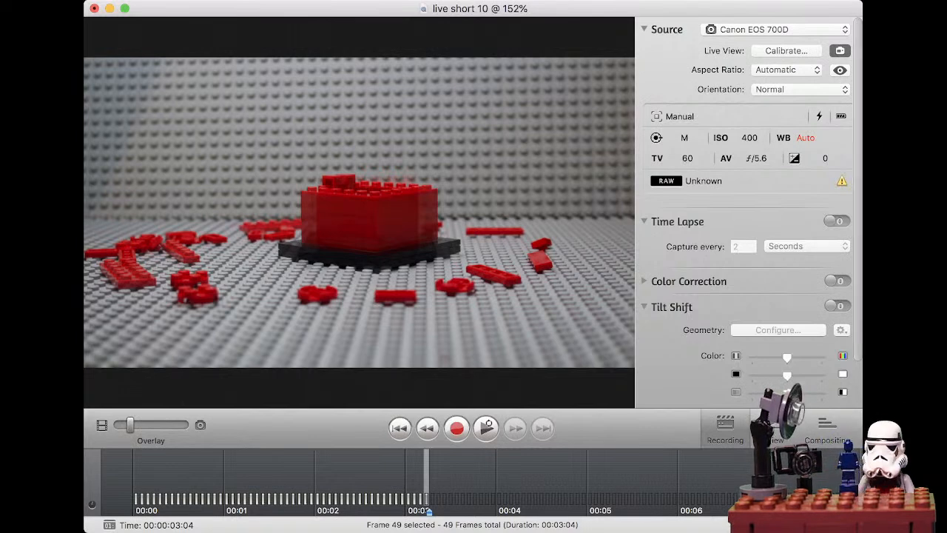
pyautogui.moveTo(130, 425); pyautogui.dragTo(184, 424)
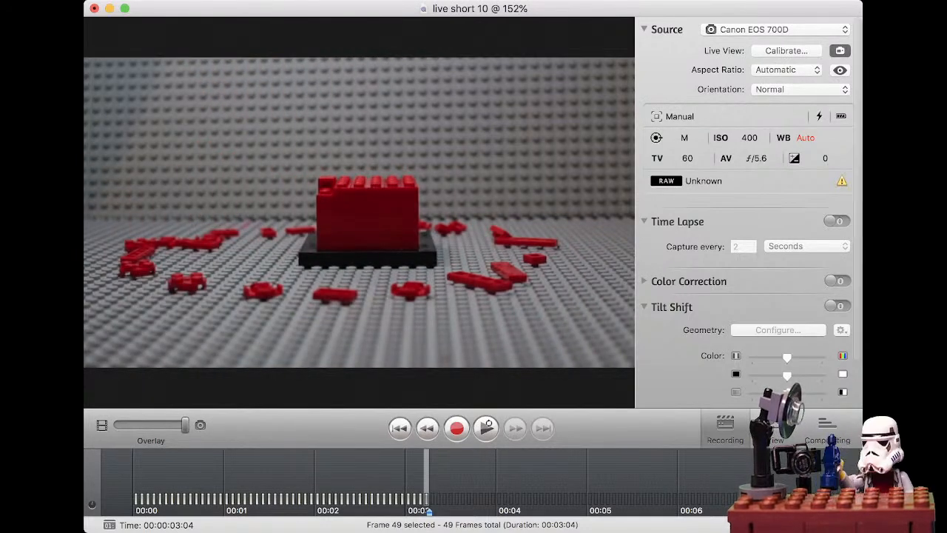
pyautogui.press('Return')
pyautogui.press('Return')
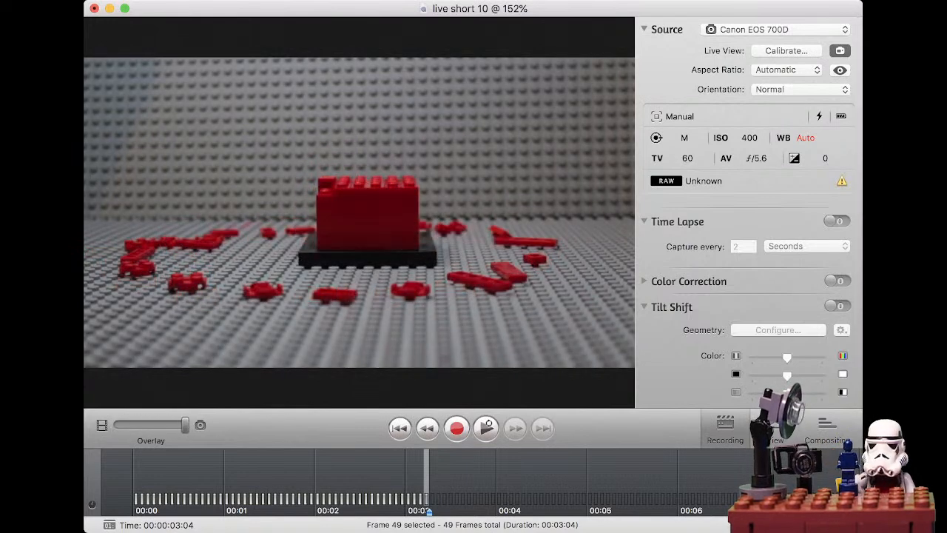
pyautogui.press('Return')
pyautogui.press('Return')
pyautogui.press('Return')
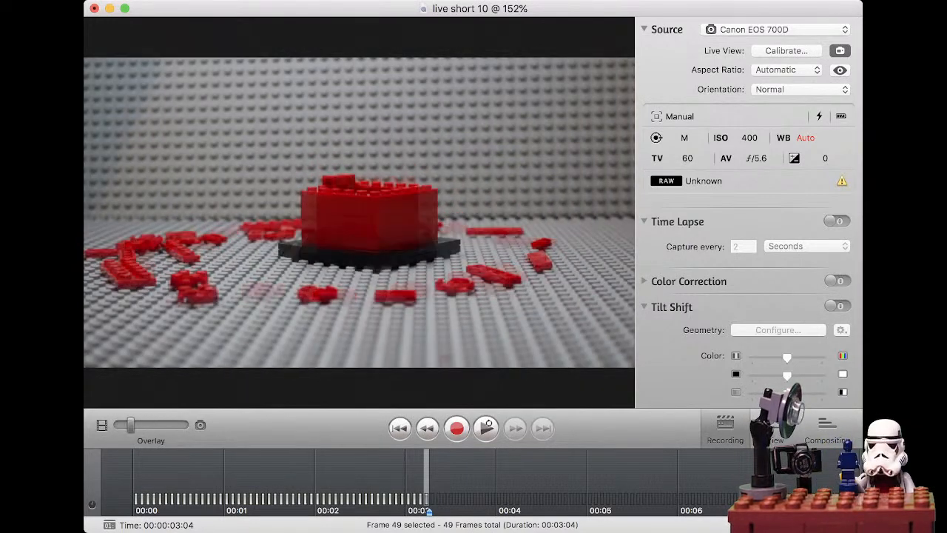
pyautogui.press('Return')
# Step: Check the shifted brick ring at full live view, return the overlay fully to frame 49, and play back the animation
pyautogui.moveTo(185, 424)
pyautogui.mouseDown()
pyautogui.moveTo(120, 425)
pyautogui.moveTo(185, 424)
pyautogui.mouseUp()
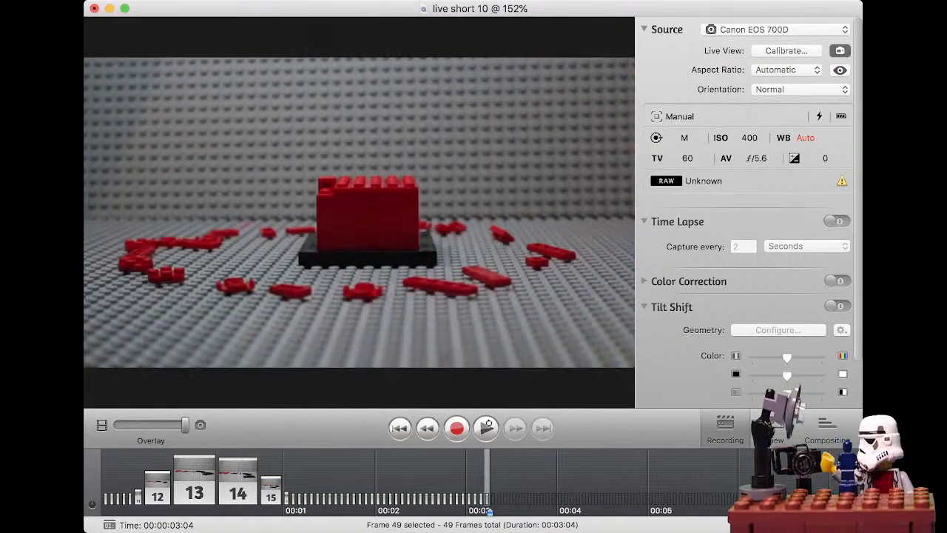
pyautogui.moveTo(185, 425); pyautogui.dragTo(117, 425)
pyautogui.click(486, 427)
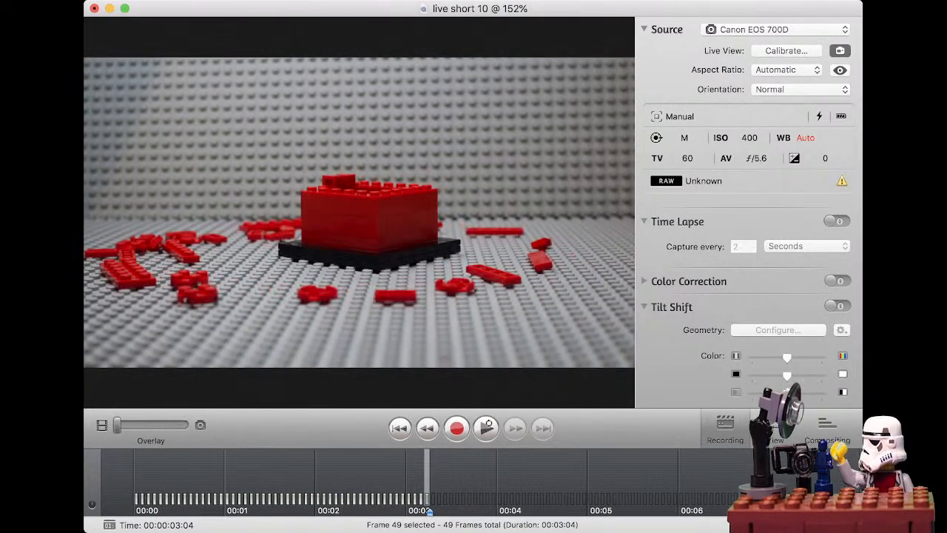
# Step: Compare the growing red block and shrinking brick ring with the last frame using the overlay and full live view, capturing frames 50 and 51
pyautogui.moveTo(117, 425); pyautogui.dragTo(154, 425)
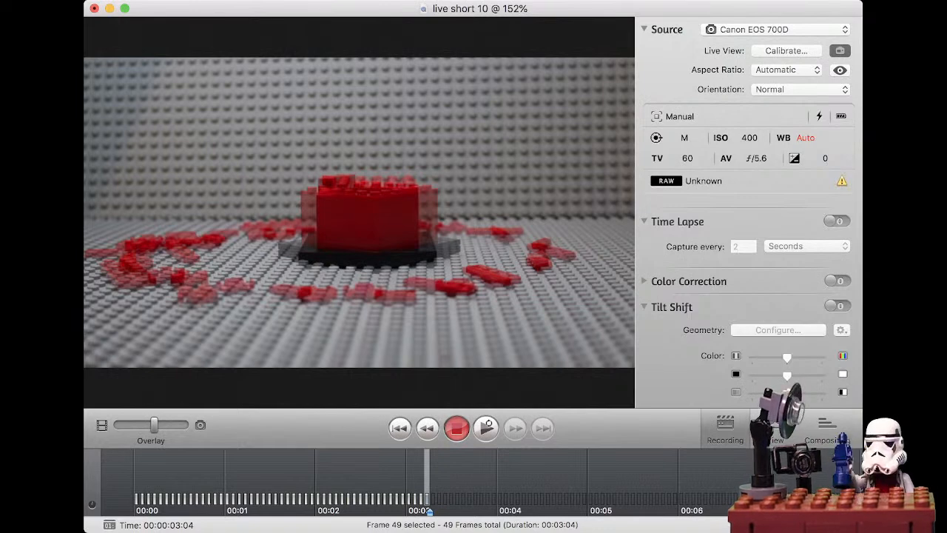
pyautogui.press('space')
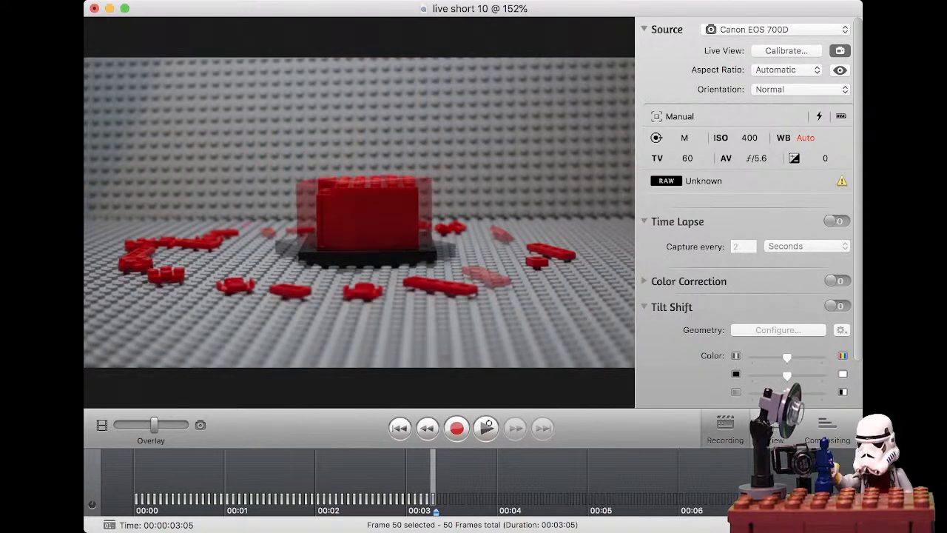
pyautogui.moveTo(154, 425); pyautogui.dragTo(185, 425)
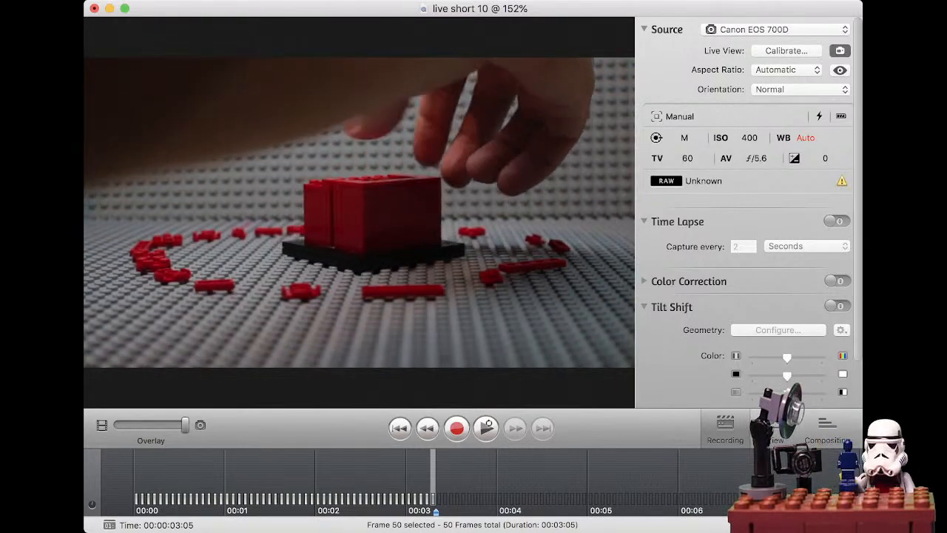
pyautogui.moveTo(185, 425); pyautogui.dragTo(117, 425)
pyautogui.moveTo(144, 425)
pyautogui.mouseDown()
pyautogui.moveTo(117, 424)
pyautogui.moveTo(185, 424)
pyautogui.moveTo(117, 425)
pyautogui.moveTo(184, 424)
pyautogui.moveTo(119, 424)
pyautogui.moveTo(183, 424)
pyautogui.moveTo(132, 425)
pyautogui.moveTo(153, 425)
pyautogui.mouseUp()
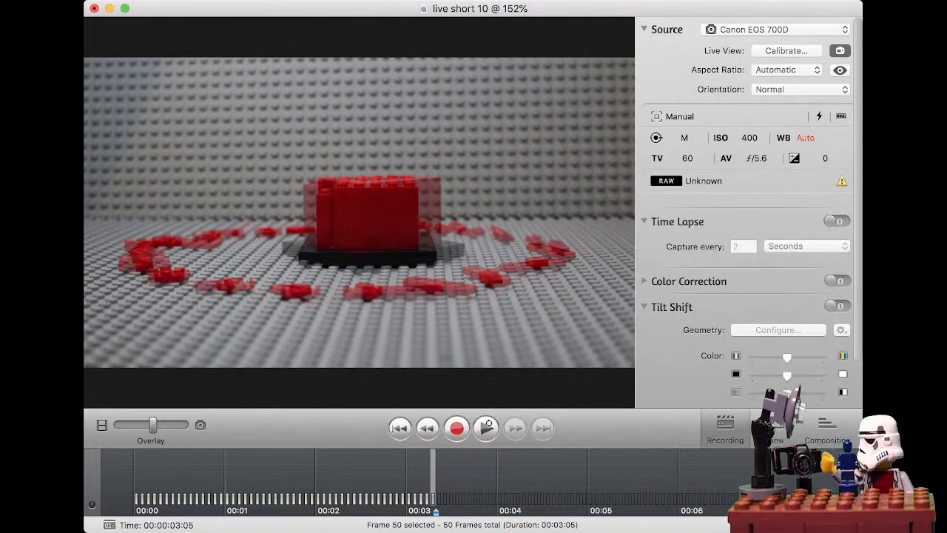
pyautogui.press('Return')
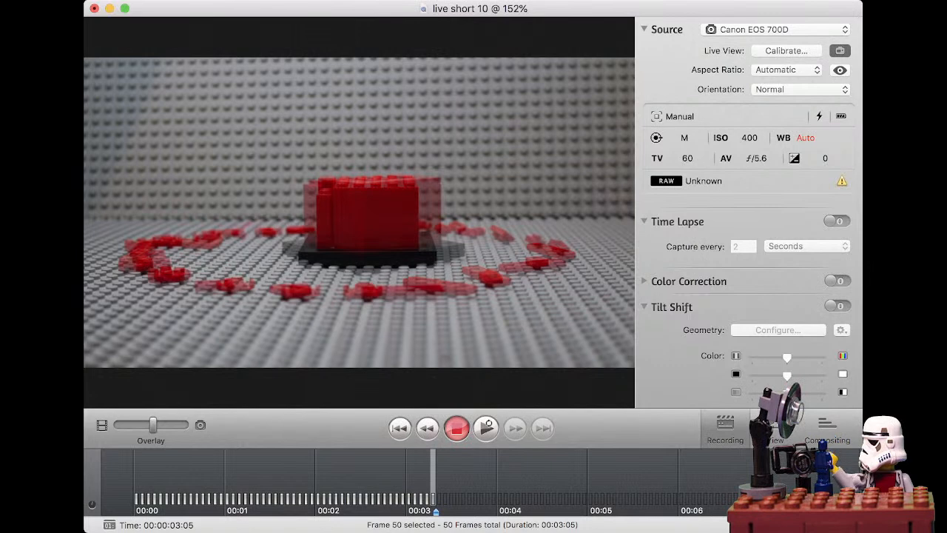
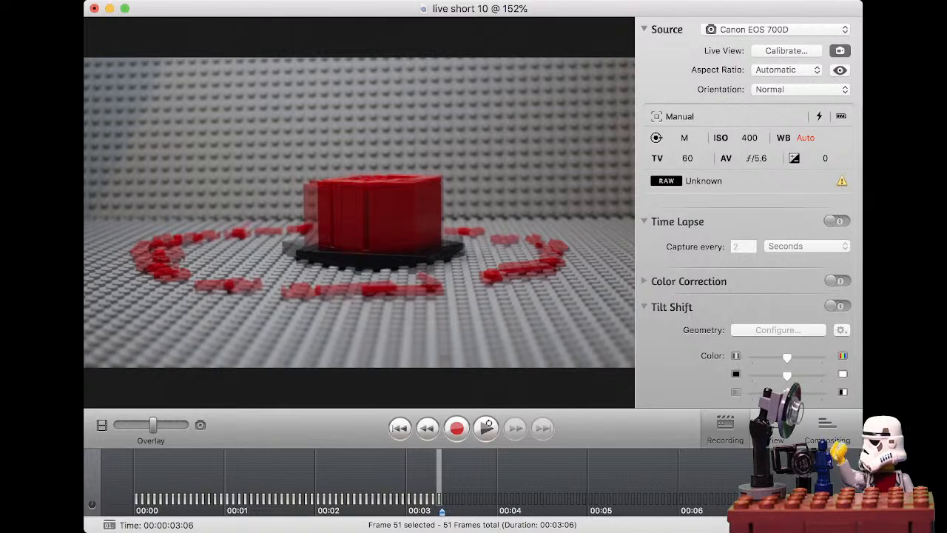
# Step: Compare the turned block and brick ring with frame 51 by shifting the overlay blend up to full live view, and capture frame 52
pyautogui.press('Up')
pyautogui.press('Down')
pyautogui.press('Down')
pyautogui.press('Up')
pyautogui.press('Up')
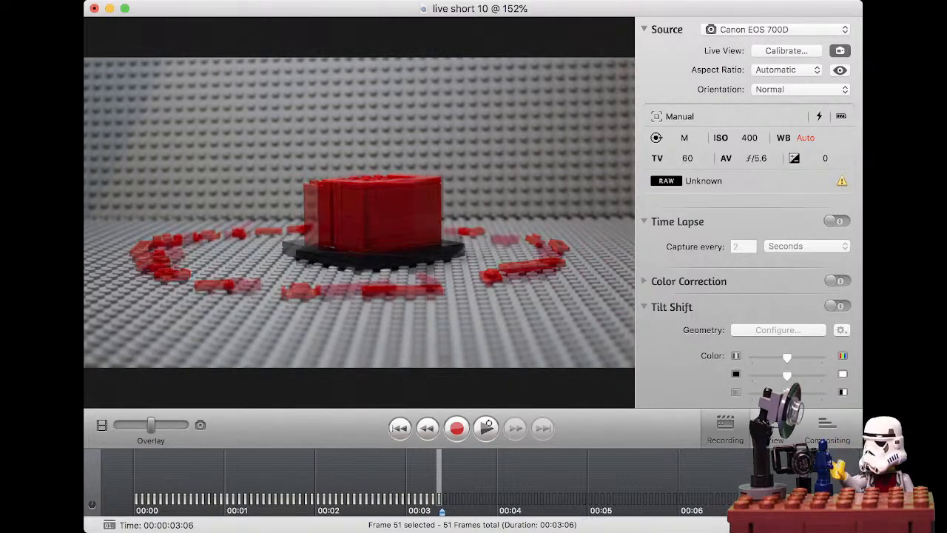
pyautogui.press('Down')
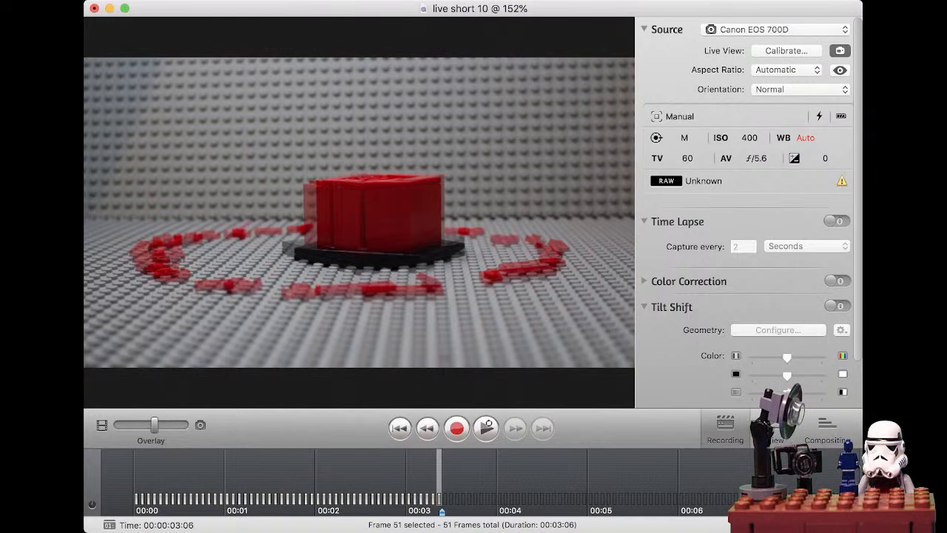
pyautogui.press('Up')
pyautogui.moveTo(175, 425)
pyautogui.mouseDown()
pyautogui.moveTo(118, 425)
pyautogui.moveTo(185, 425)
pyautogui.mouseUp()
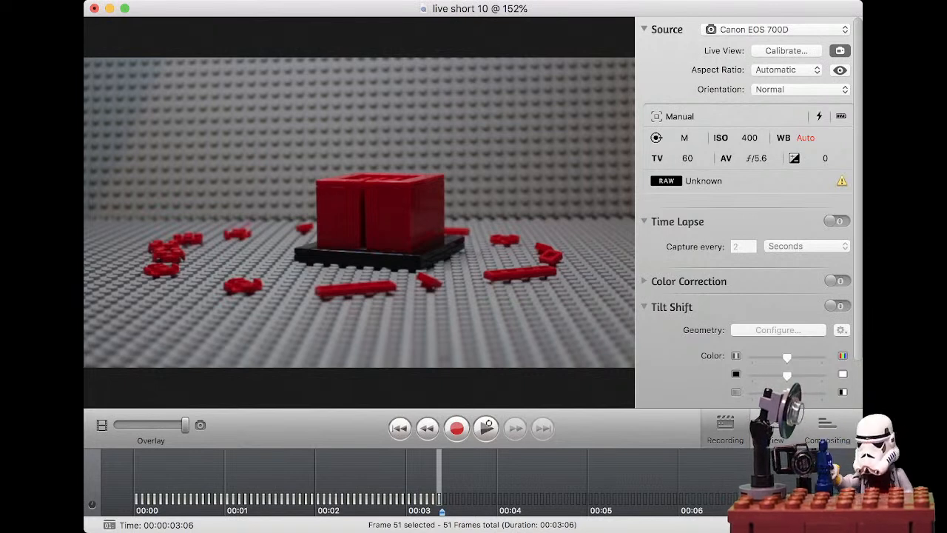
pyautogui.press('Return')
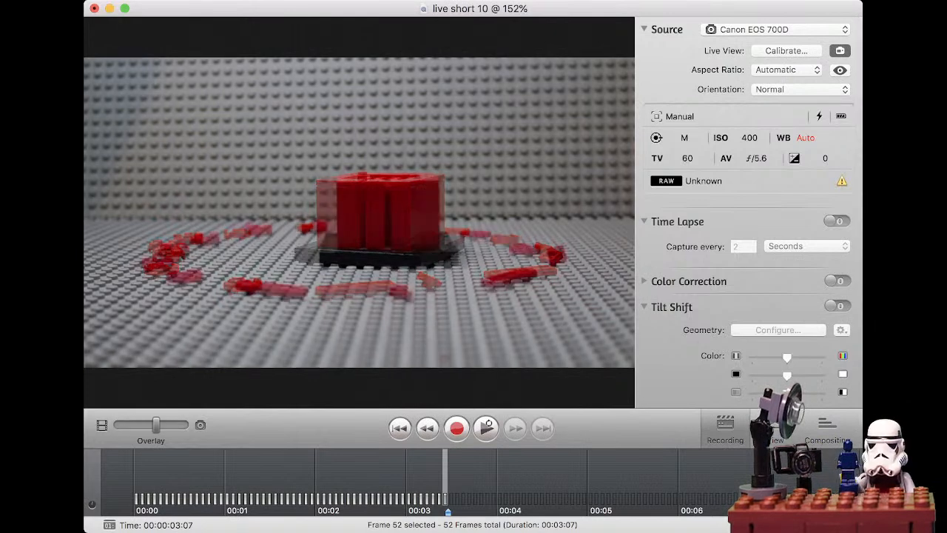
# Step: Check the turned block and remaining ring bricks against frame 52 with the overlay and full live view, and capture frame 53
pyautogui.press('Up')
pyautogui.press('Down')
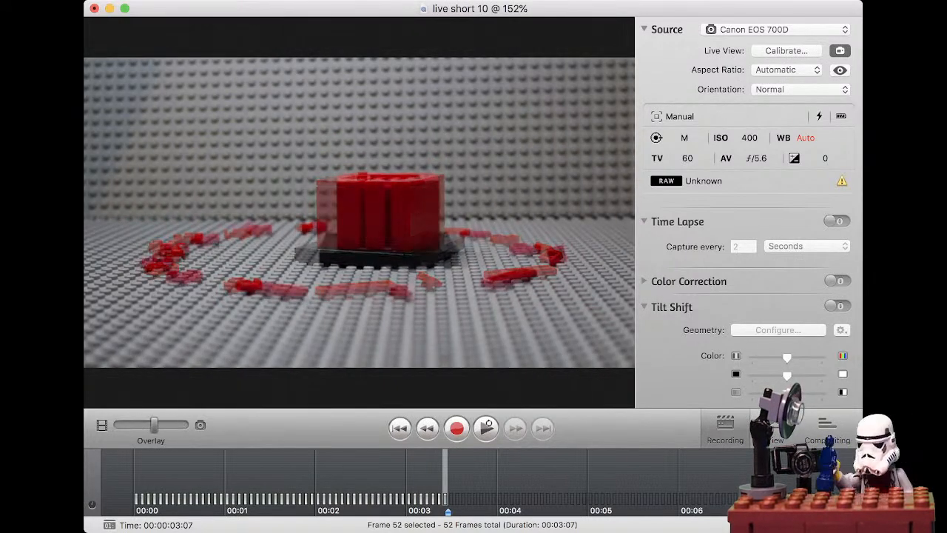
pyautogui.press('Up')
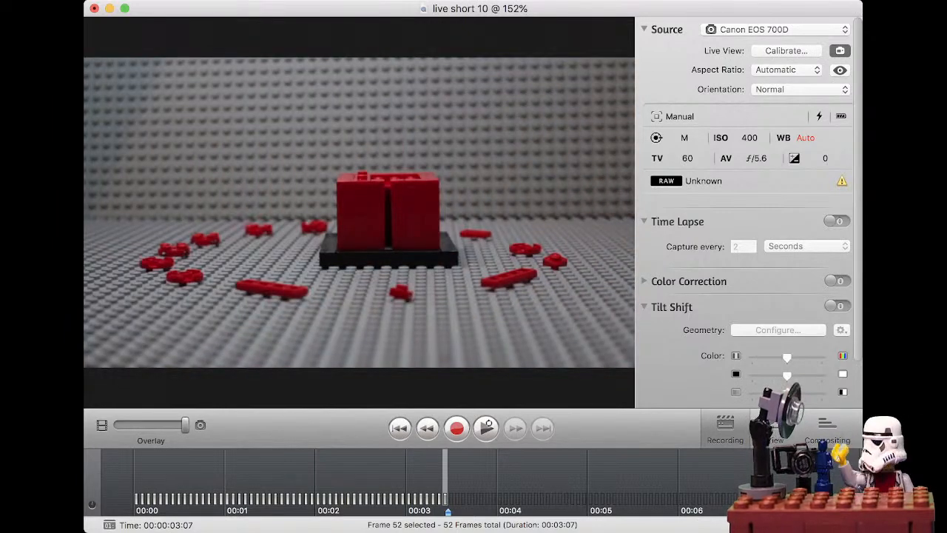
pyautogui.press('Return')
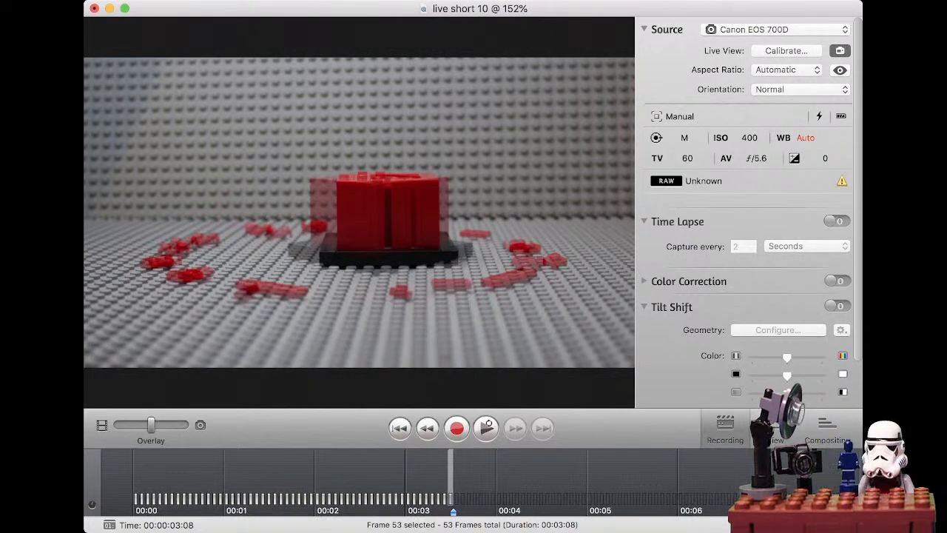
# Step: Capture frames 54 to 56 as studs are added on top of the block, checking each pose with the overlay blend and live view
pyautogui.moveTo(151, 425); pyautogui.dragTo(181, 425)
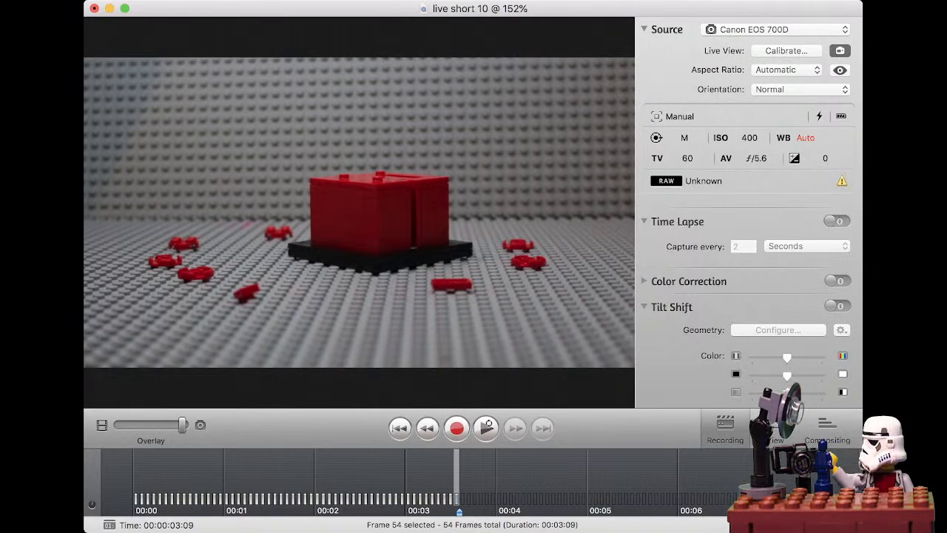
pyautogui.click(151, 425)
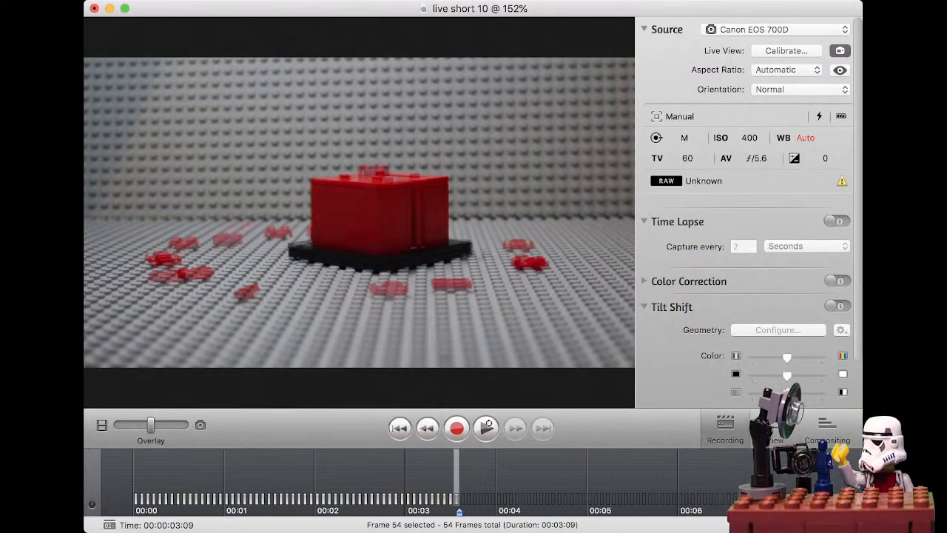
pyautogui.press('1')
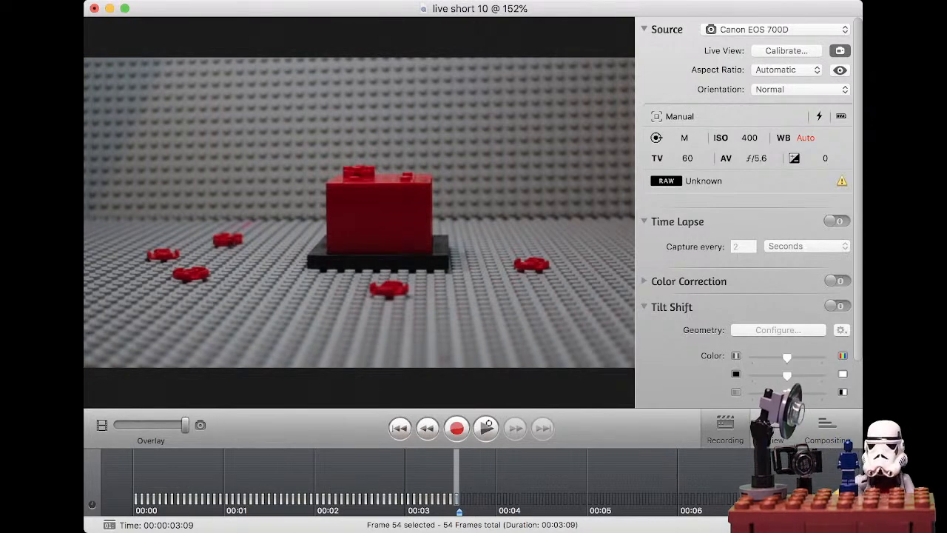
pyautogui.moveTo(185, 425)
pyautogui.mouseDown()
pyautogui.moveTo(117, 424)
pyautogui.moveTo(185, 425)
pyautogui.mouseUp()
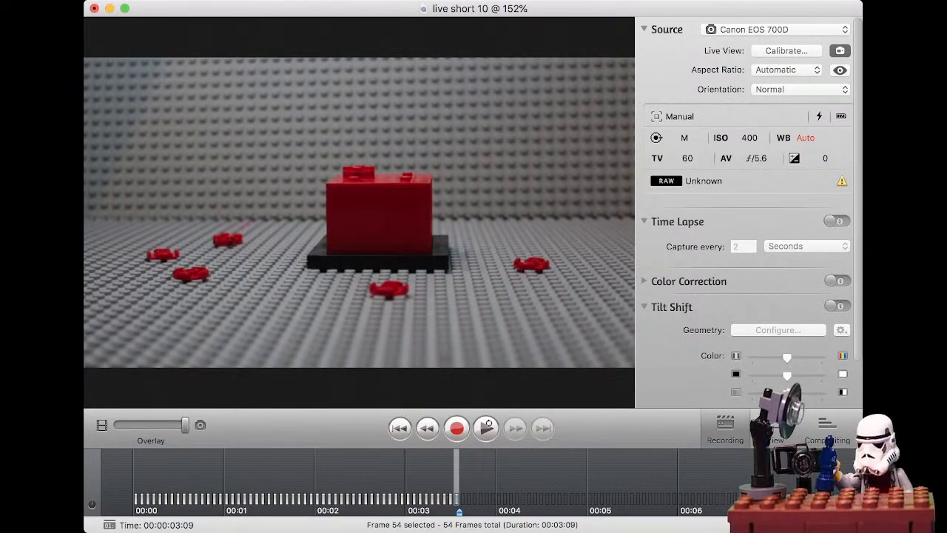
pyautogui.press('Return')
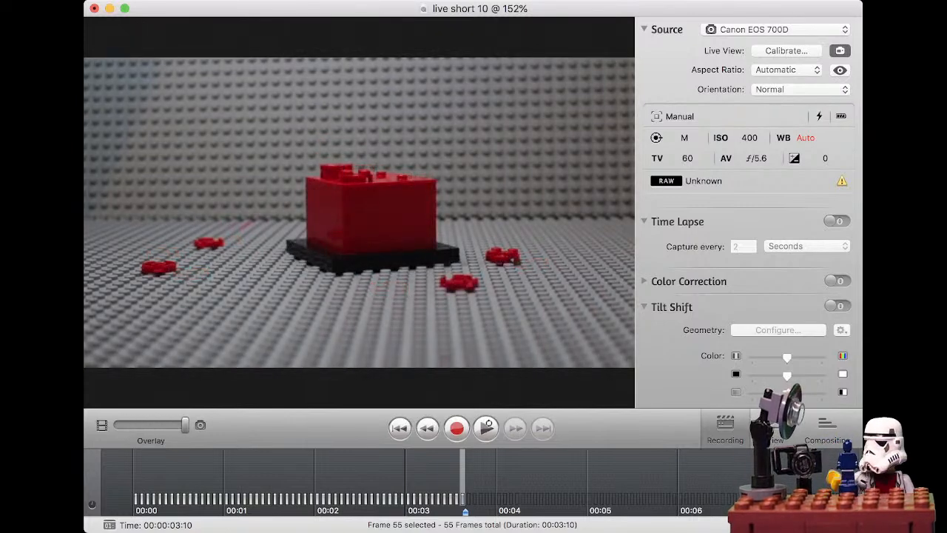
pyautogui.press('Return')
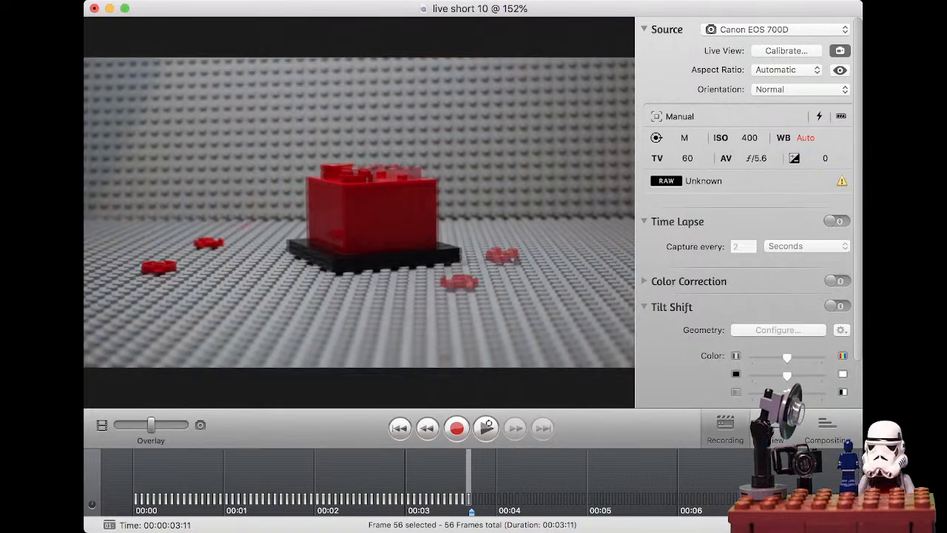
# Step: Check the last loose bricks at full live view, restore a half overlay blend, and capture frames 57 and 58 of the completed block
pyautogui.moveTo(150, 425); pyautogui.dragTo(185, 425)
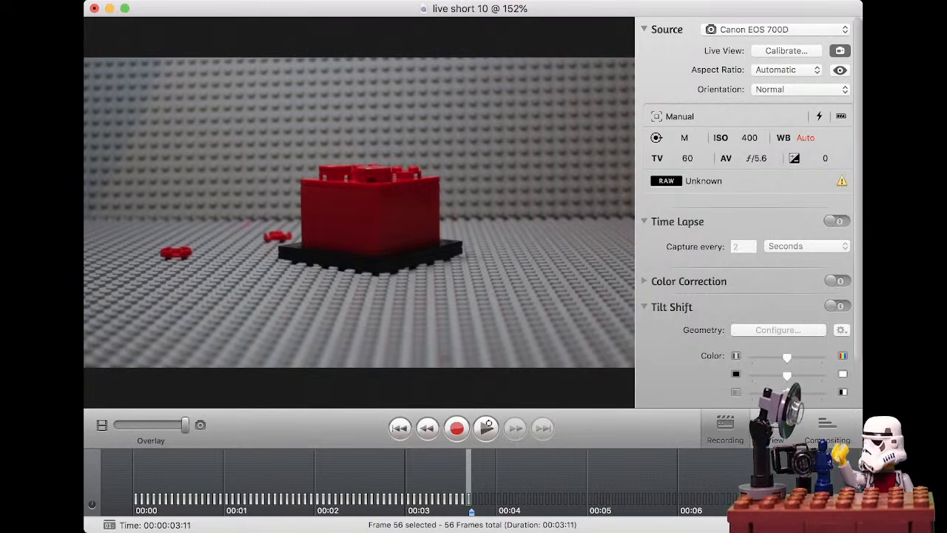
pyautogui.moveTo(184, 425)
pyautogui.mouseDown()
pyautogui.moveTo(117, 425)
pyautogui.moveTo(185, 424)
pyautogui.mouseUp()
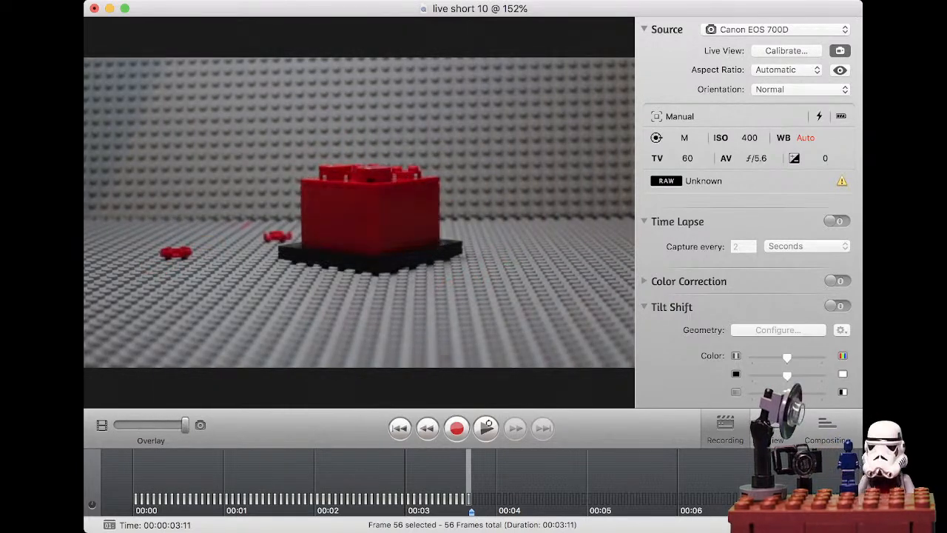
pyautogui.press('Return')
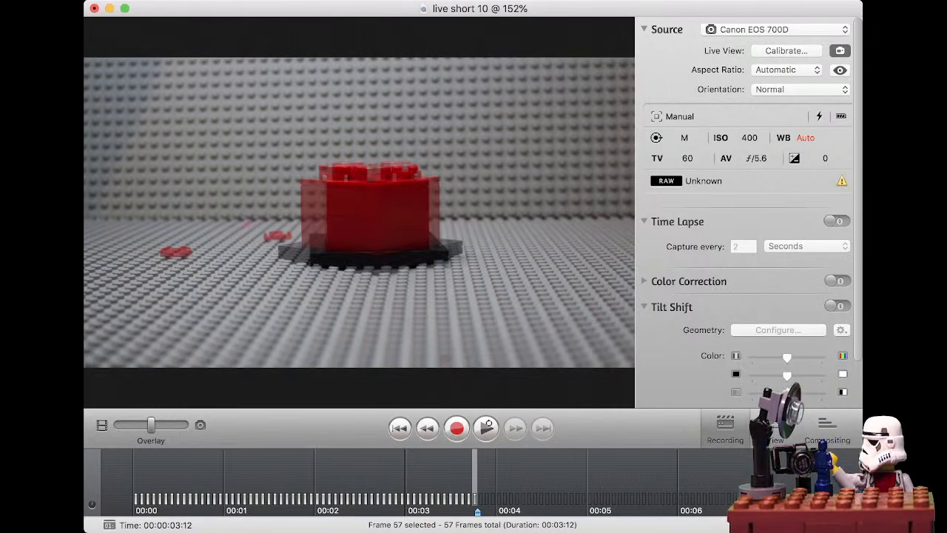
pyautogui.moveTo(150, 425)
pyautogui.mouseDown()
pyautogui.moveTo(117, 425)
pyautogui.moveTo(185, 424)
pyautogui.moveTo(118, 425)
pyautogui.moveTo(185, 425)
pyautogui.moveTo(156, 425)
pyautogui.mouseUp()
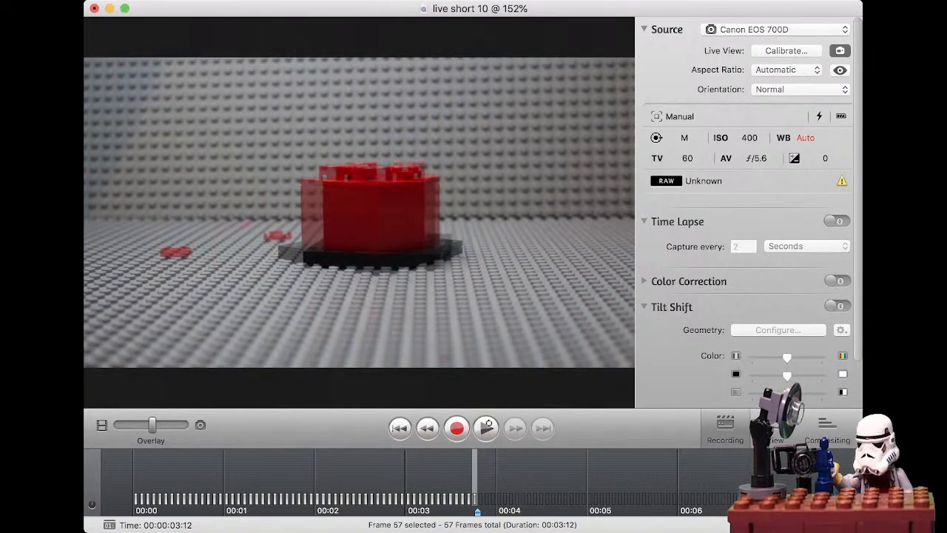
pyautogui.press('Return')
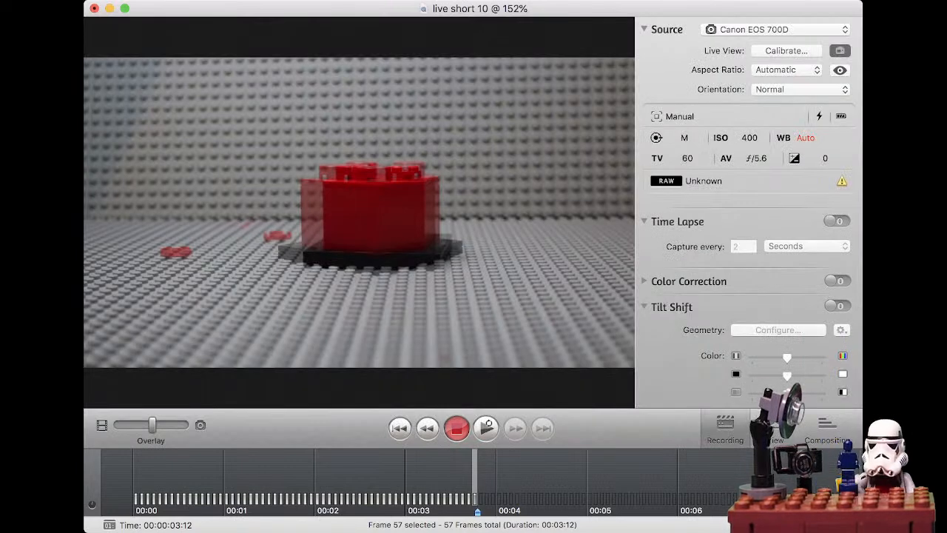
pyautogui.press('space')
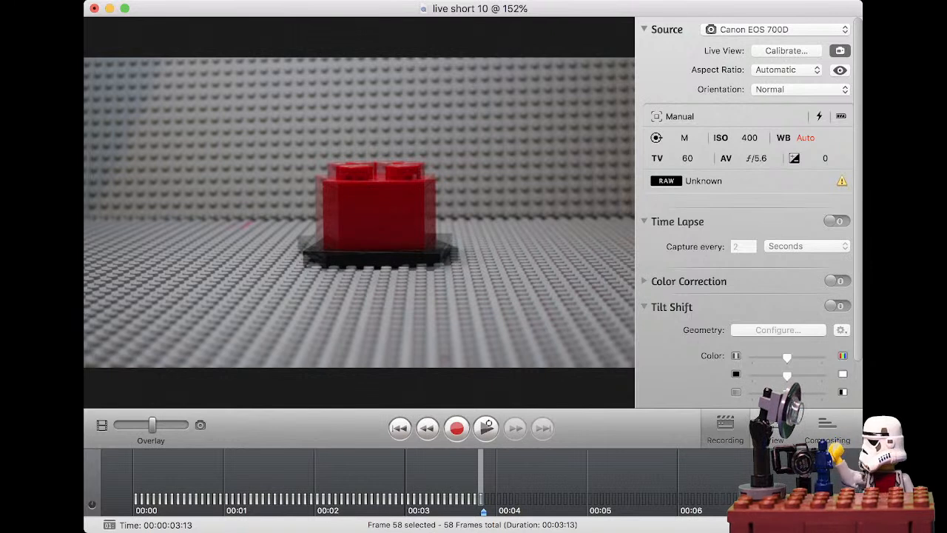
# Step: Capture frames 59 to 67 of the completed red block turning on its base, keeping the overlay about half blended
pyautogui.press('Return')
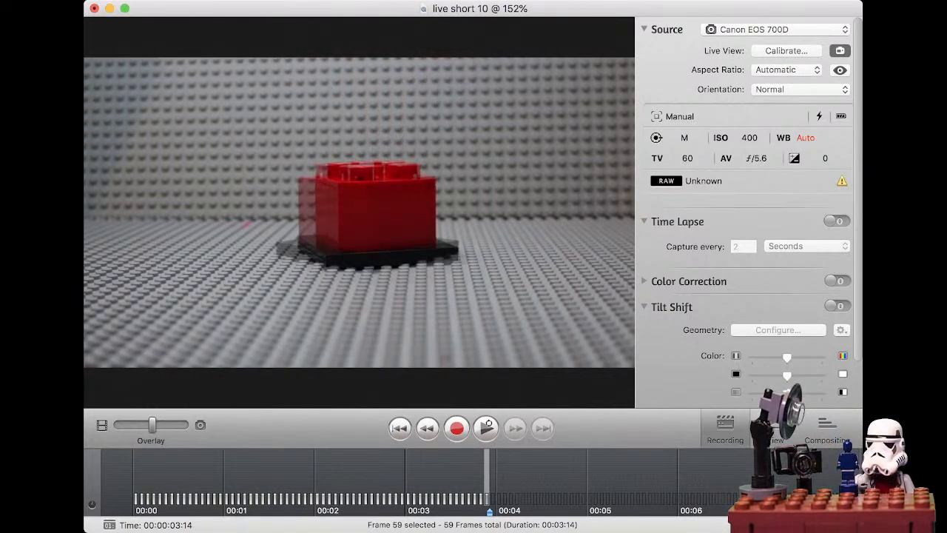
pyautogui.press('Return')
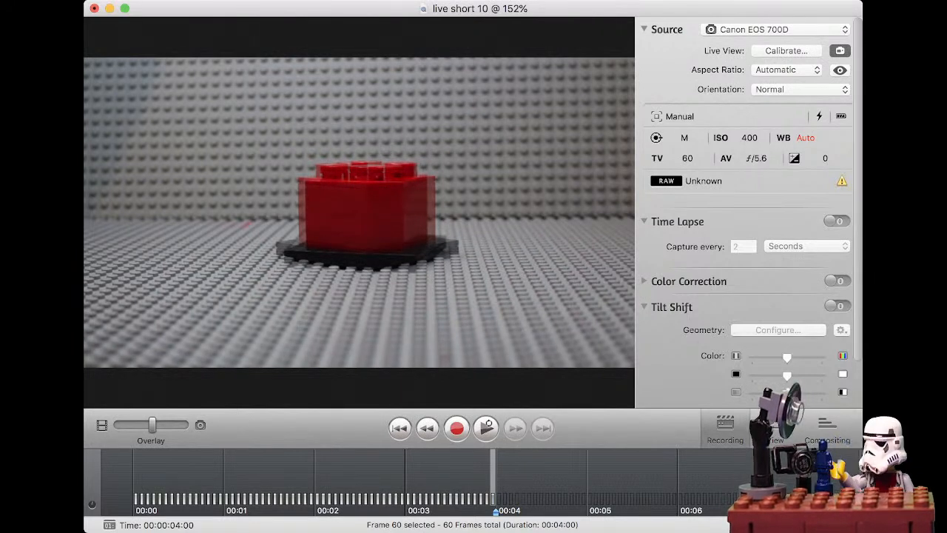
pyautogui.press('Return')
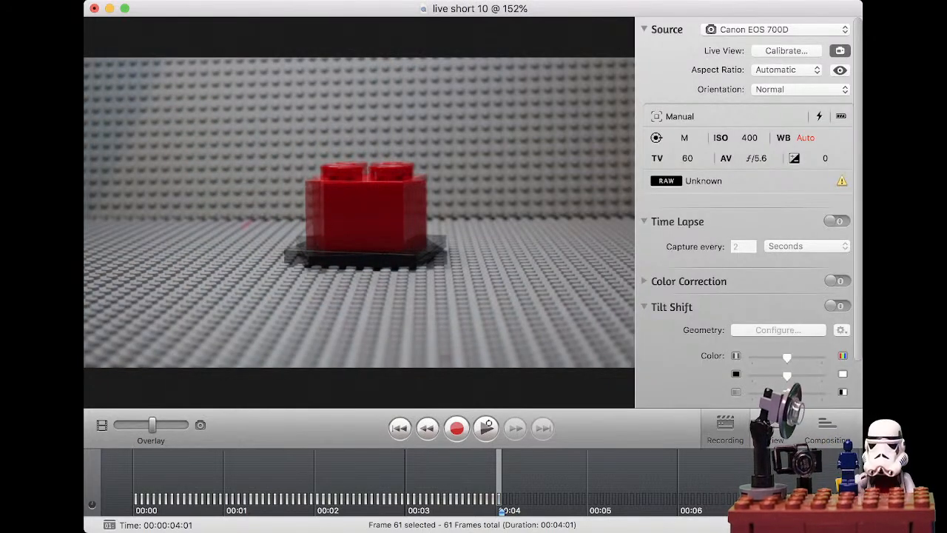
pyautogui.press('Return')
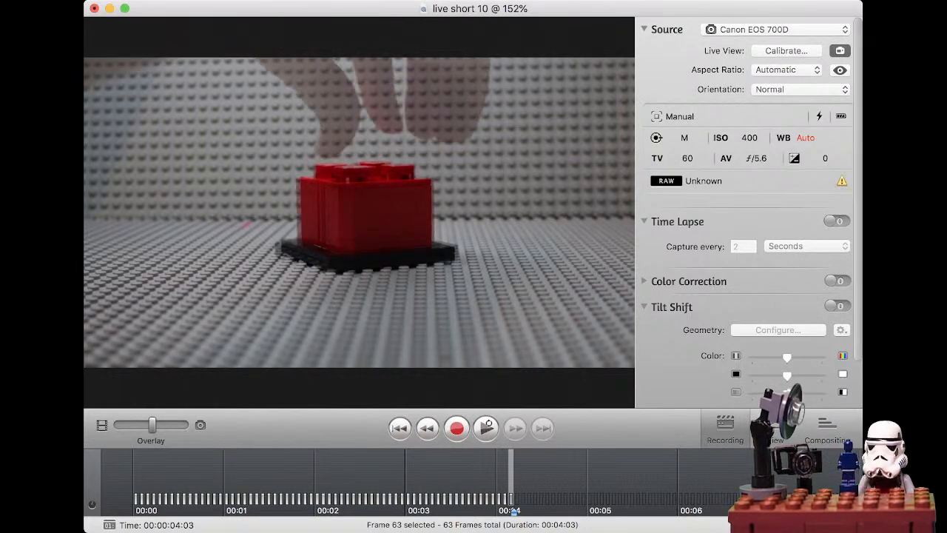
pyautogui.press('Return')
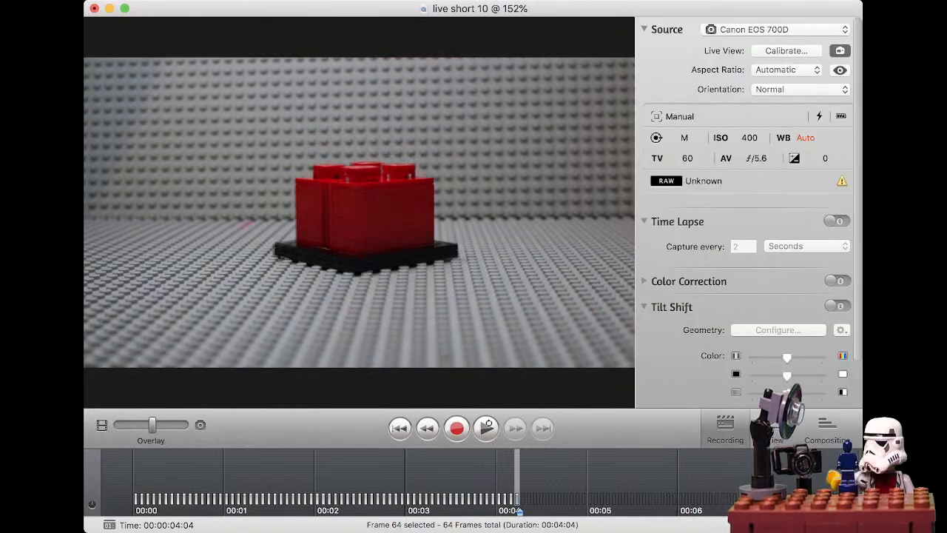
pyautogui.press('Return')
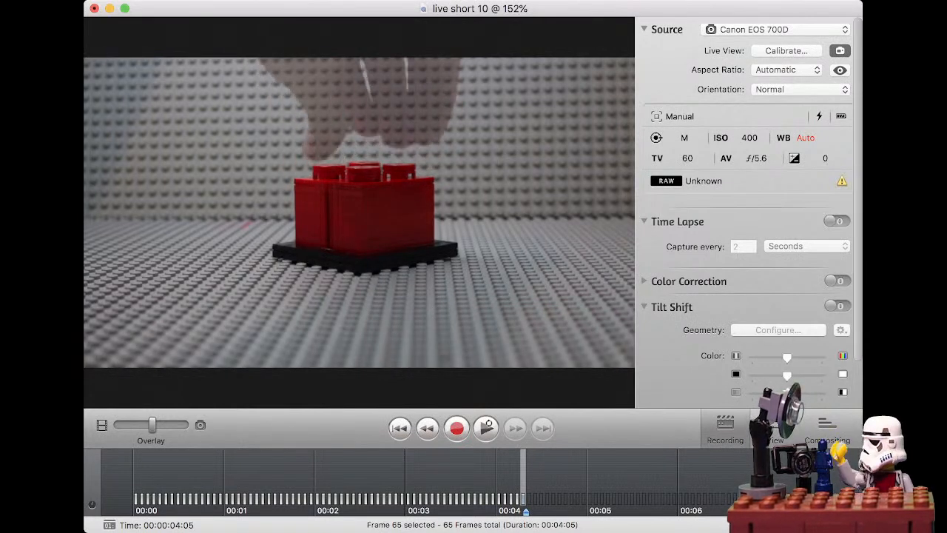
pyautogui.press('Return')
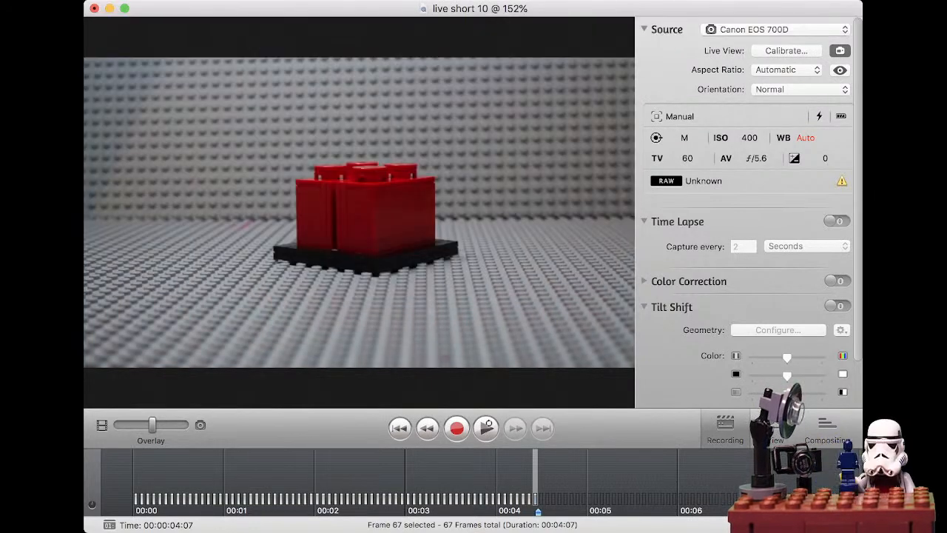
# Step: Check the block's final pose with the overlay, capture frame 68, and return the overlay fully to the captured frame for comparison
pyautogui.moveTo(152, 425); pyautogui.dragTo(184, 424)
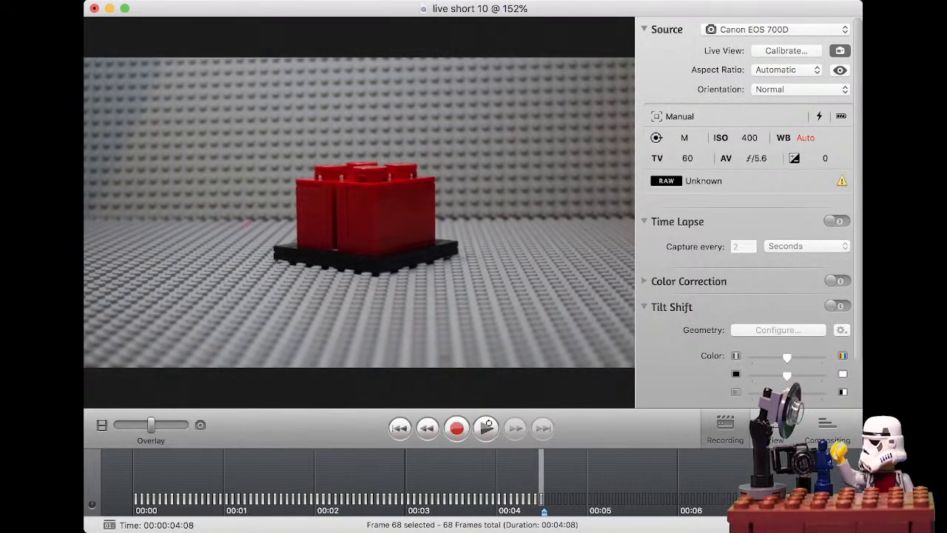
pyautogui.press('Left')
pyautogui.press('Left')
pyautogui.press('Left')
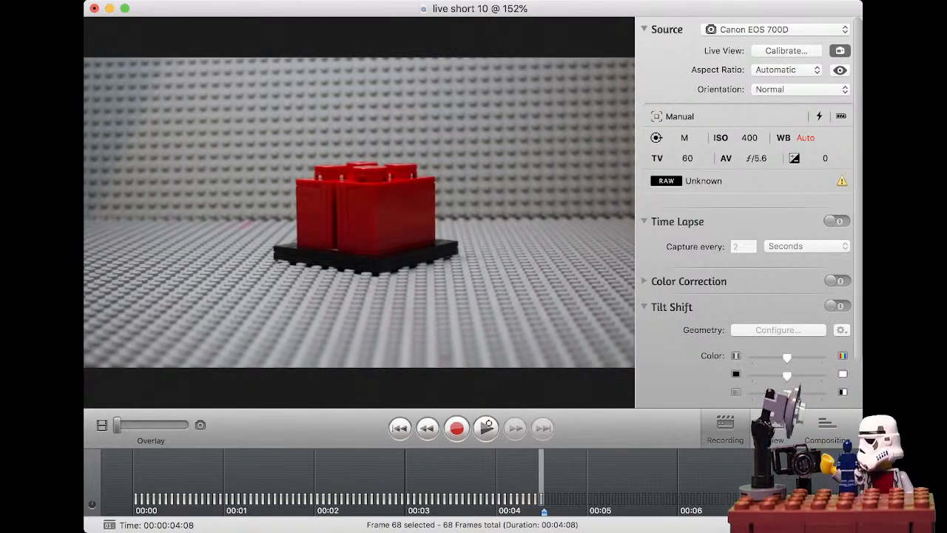
pyautogui.press('Right')
pyautogui.press('Right')
pyautogui.press('Right')
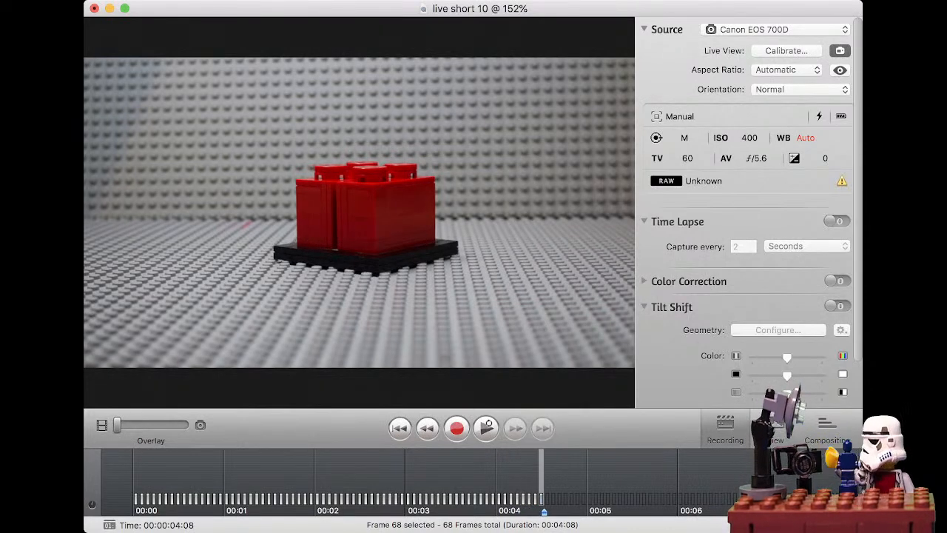
# Step: Restore the overlay blend, extend the motionless ending up to frame 77, and play back the animation
pyautogui.press('Up')
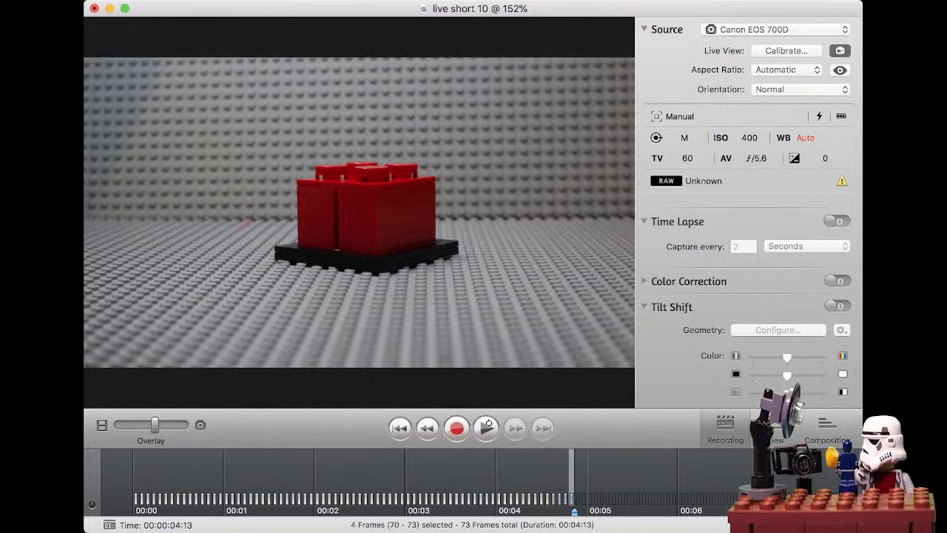
pyautogui.press('Return')
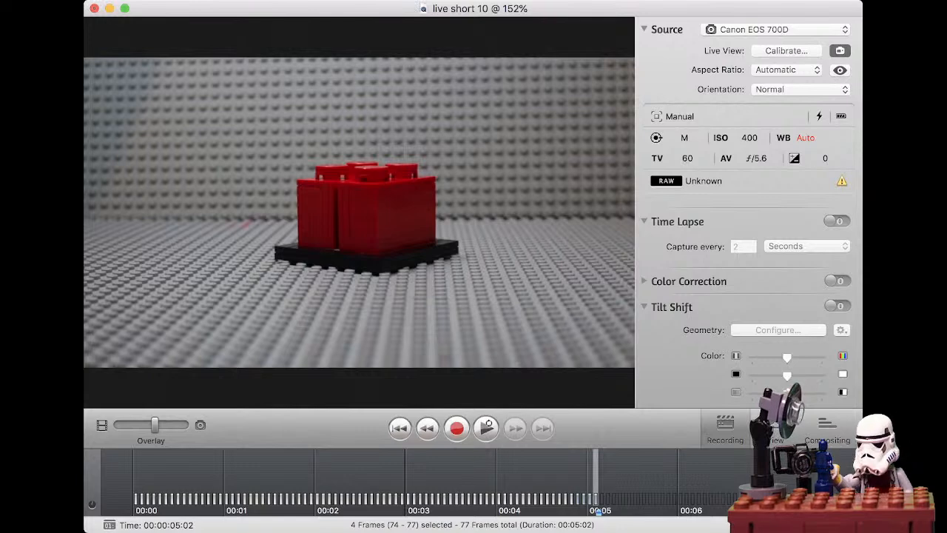
pyautogui.click(486, 428)
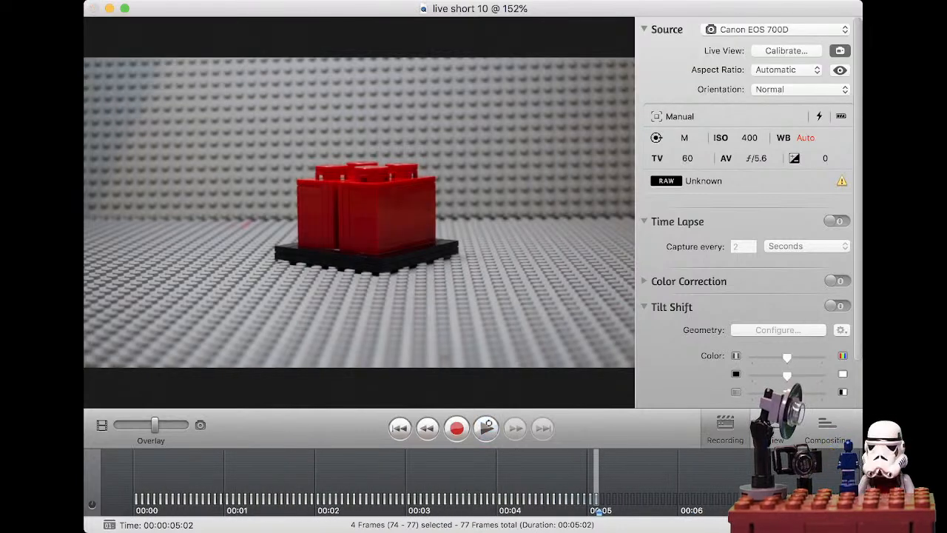